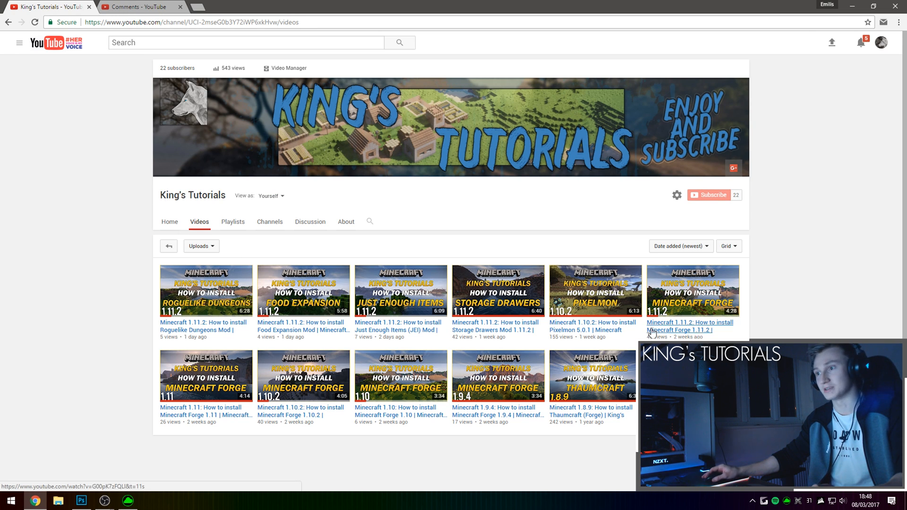
Read the viewer's request in the published comments for a guide on making thumbnails.
left_click(142, 7)
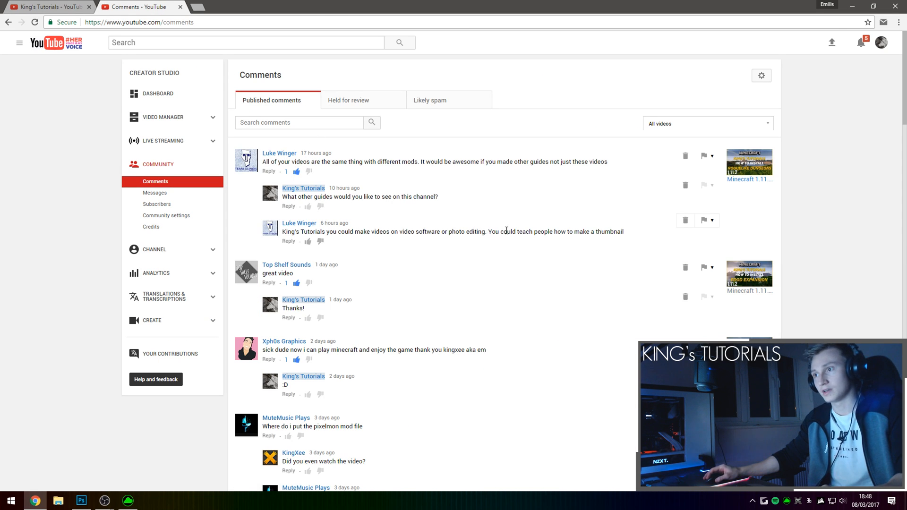
left_click_drag(490, 236, 623, 241)
left_click(464, 229)
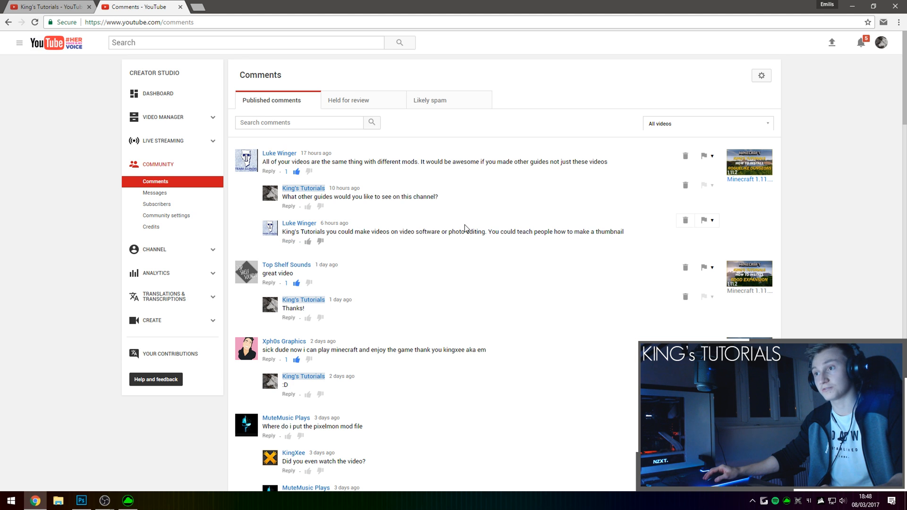
left_click(487, 234)
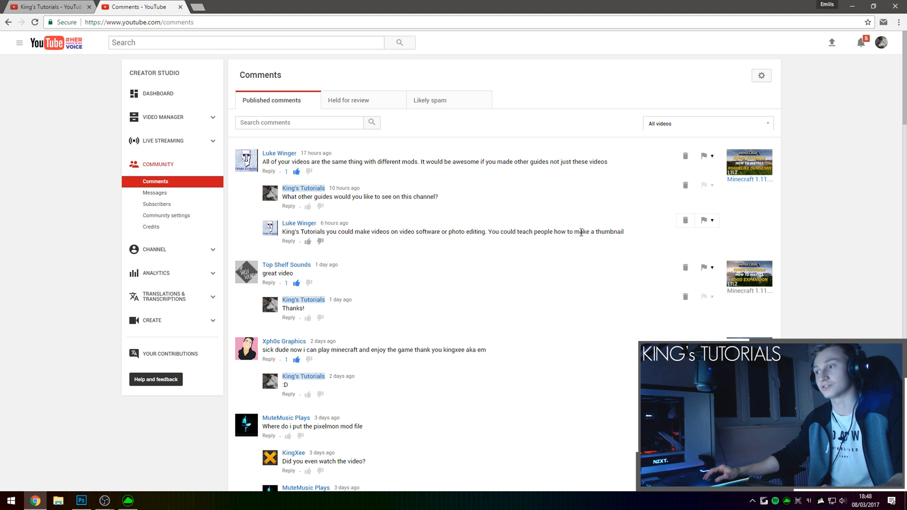
View the King's Tutorials channel home page and the featured KingXee channel's uploaded videos.
left_click(96, 9)
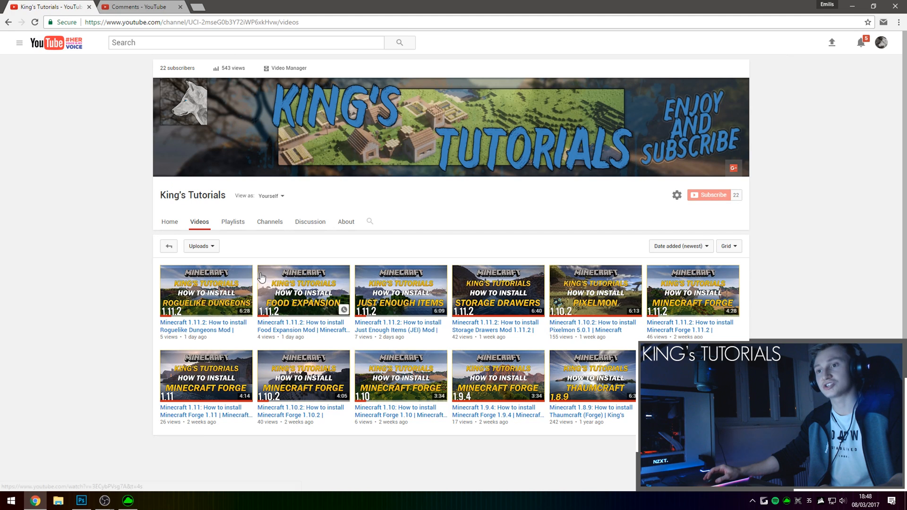
left_click(173, 230)
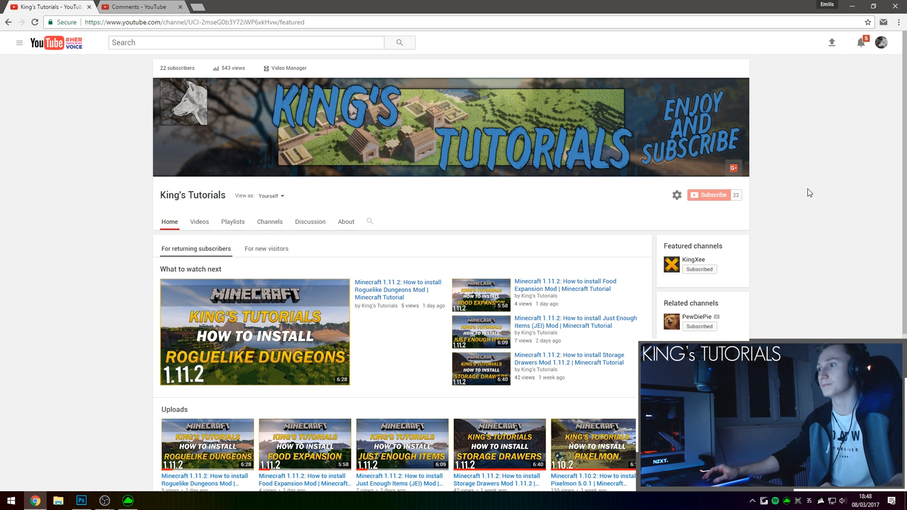
left_click(672, 265)
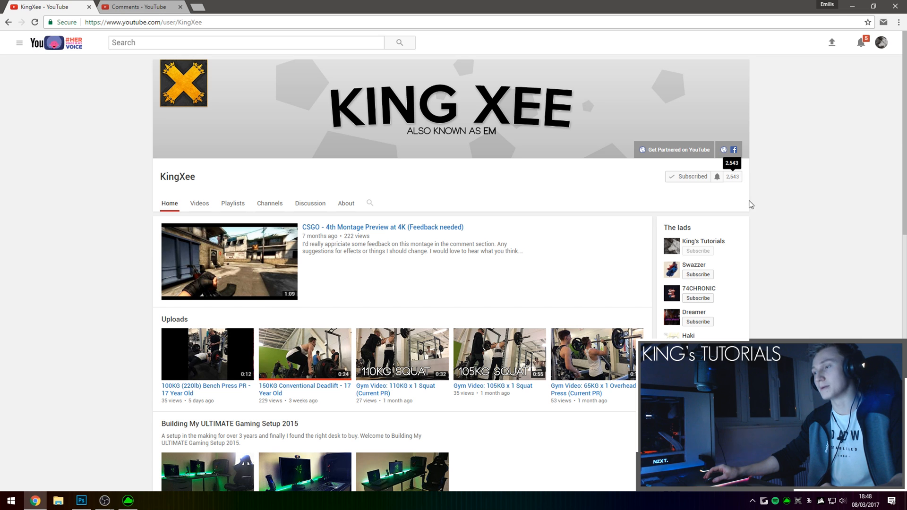
left_click(203, 211)
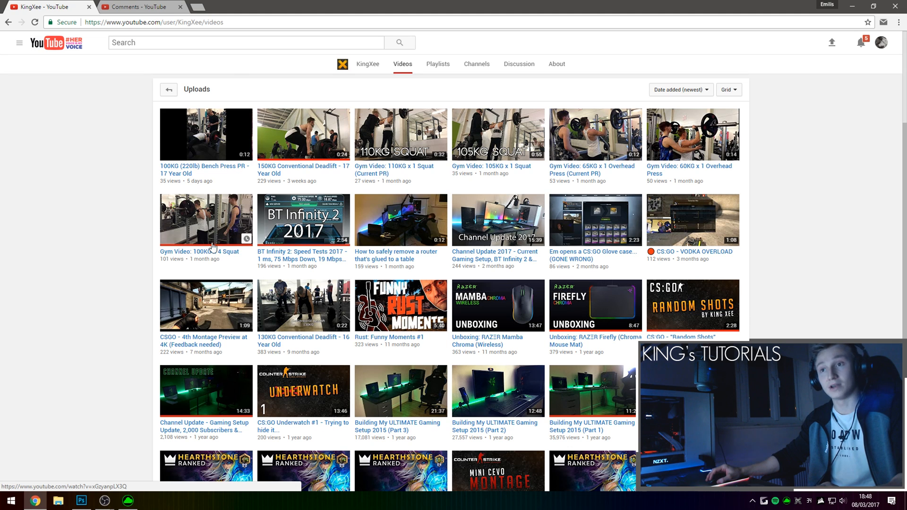
Return to the channel comments and reread the reply suggesting video software or photo editing guides.
left_click(141, 6)
left_click_drag(579, 245, 602, 227)
left_click(602, 228)
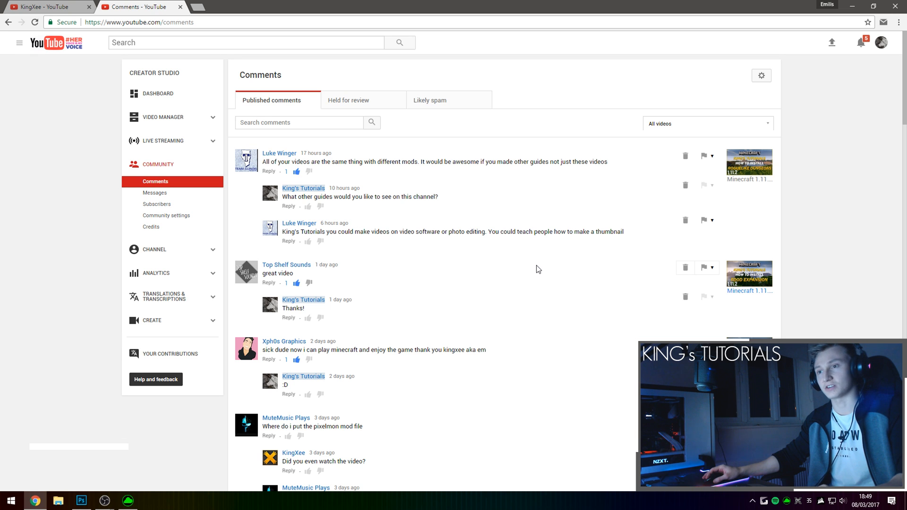
Open the Thumbnails folder inside the .minecraft screenshots folder and view 2017-02-19_14.41.35.png.
key("super+r")
key("Return")
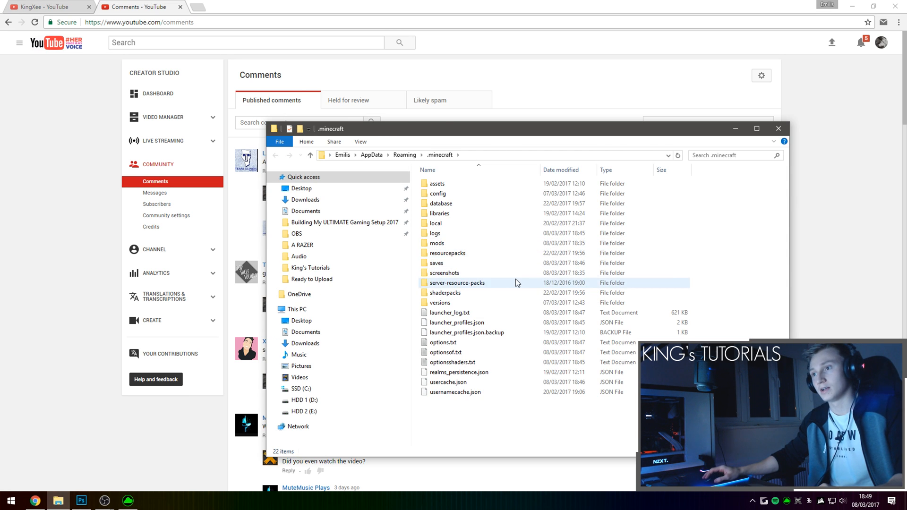
double_click(484, 271)
double_click(449, 198)
double_click(430, 189)
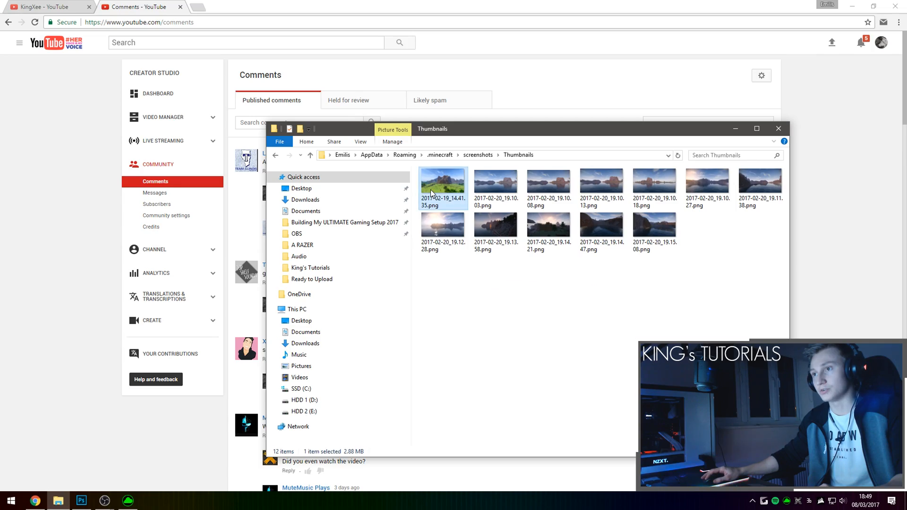
Browse the Minecraft screenshots in the Thumbnails folder as possible thumbnail backgrounds.
key("Right")
key("Right")
key("Right")
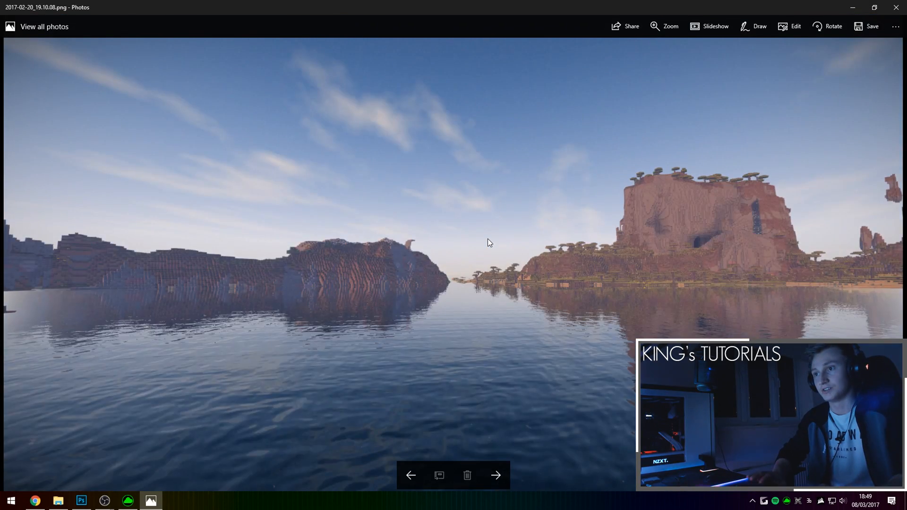
key("Left")
key("Left")
key("Left")
key("Left")
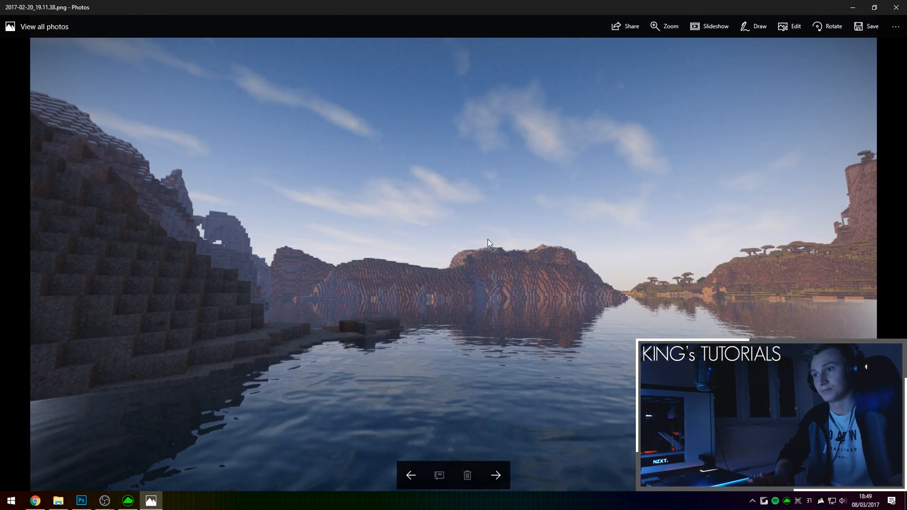
key("Right")
key("Left")
key("Right")
key("Right")
key("Right")
key("Right")
key("Right")
key("Right")
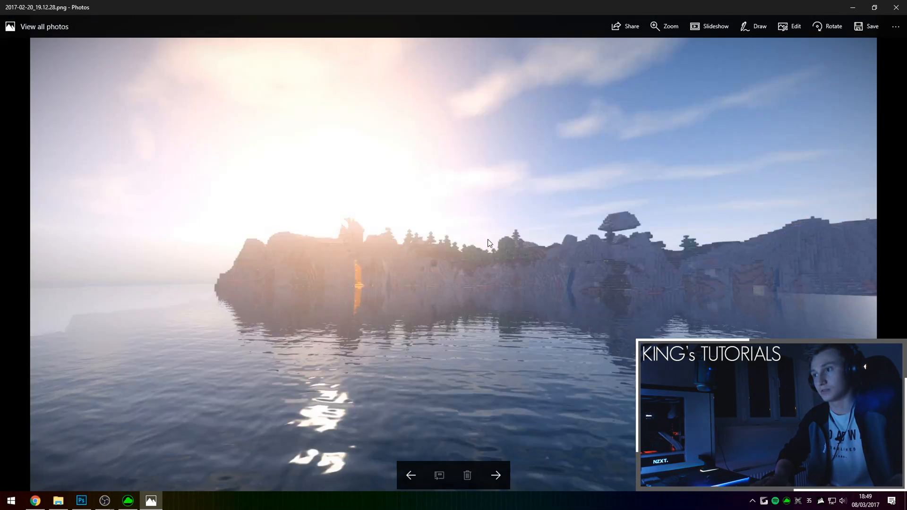
Switch to Chrome and go back to the King's Tutorials channel home page to view the existing thumbnails.
key("alt+Tab")
left_click(35, 501)
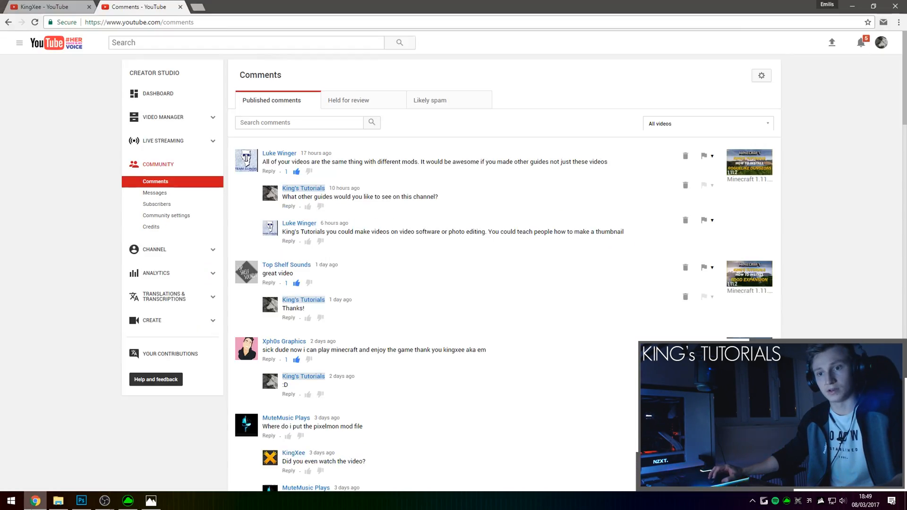
left_click(38, 7)
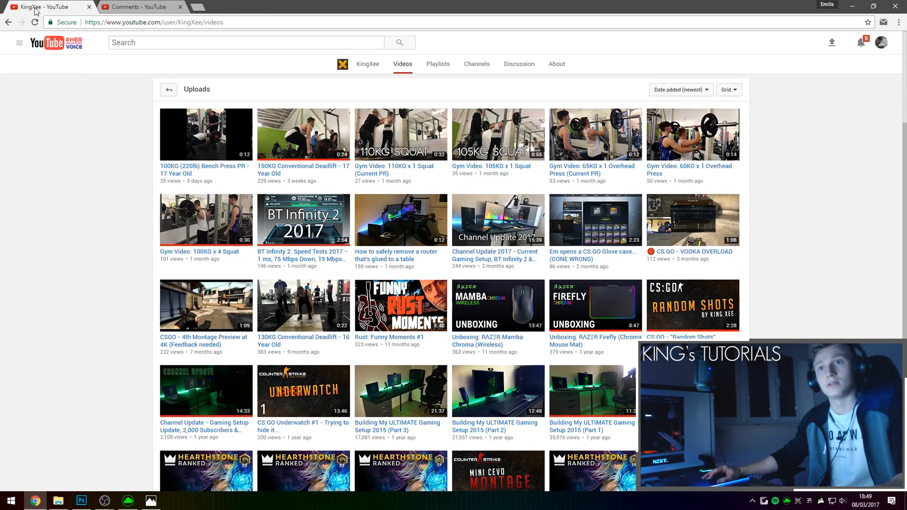
left_click(4, 22)
left_click(4, 22)
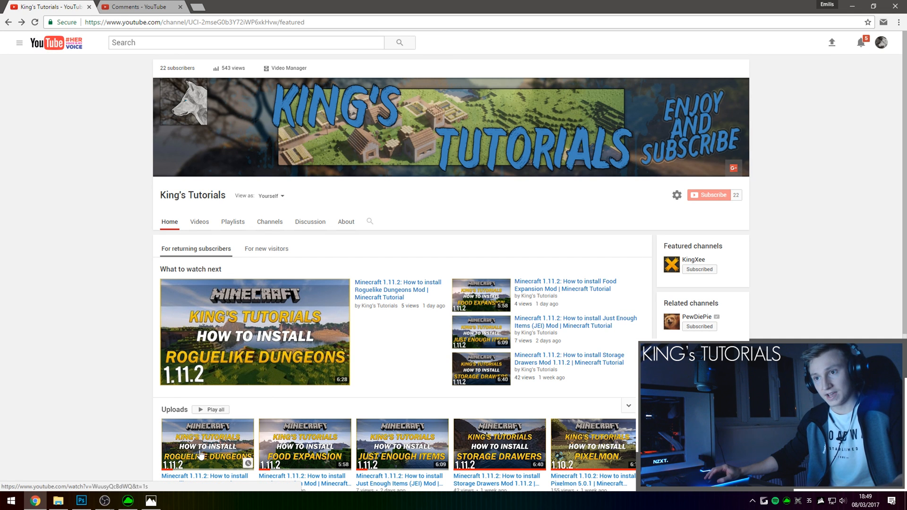
Minimize Chrome and bring up the Thumbnails folder in front of Photoshop.
left_click(81, 502)
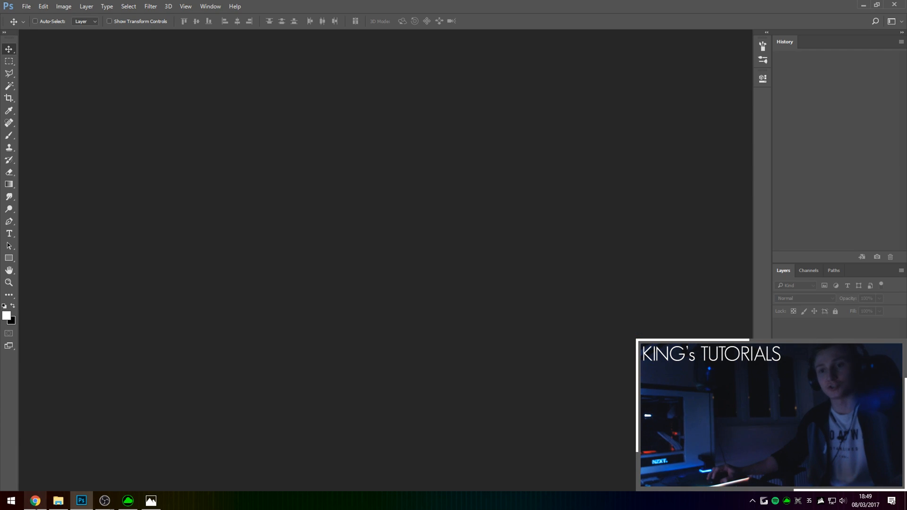
left_click(35, 501)
key("ctrl+Tab")
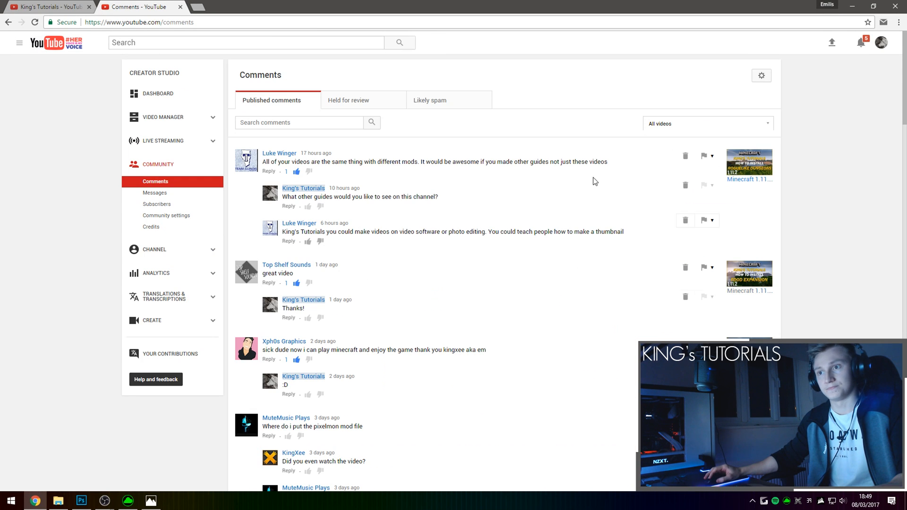
left_click(859, 4)
left_click(58, 501)
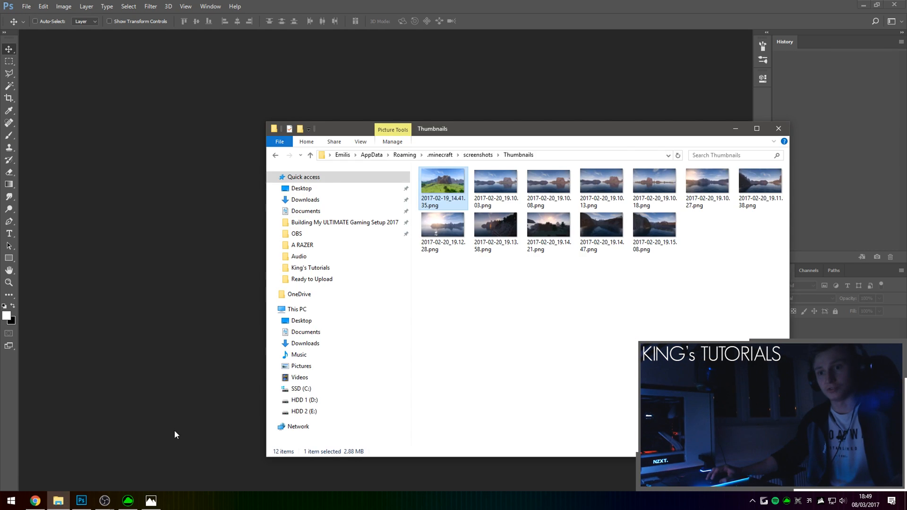
View the screenshots starting from 2017-02-20_19.10.03.png to choose a thumbnail background.
double_click(485, 174)
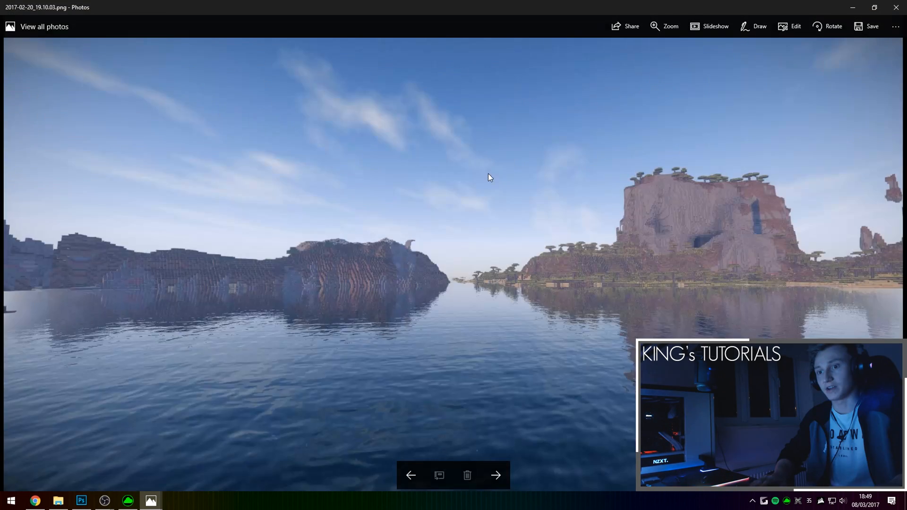
key("Right")
key("Right")
key("Right")
key("Right")
key("Right")
key("Right")
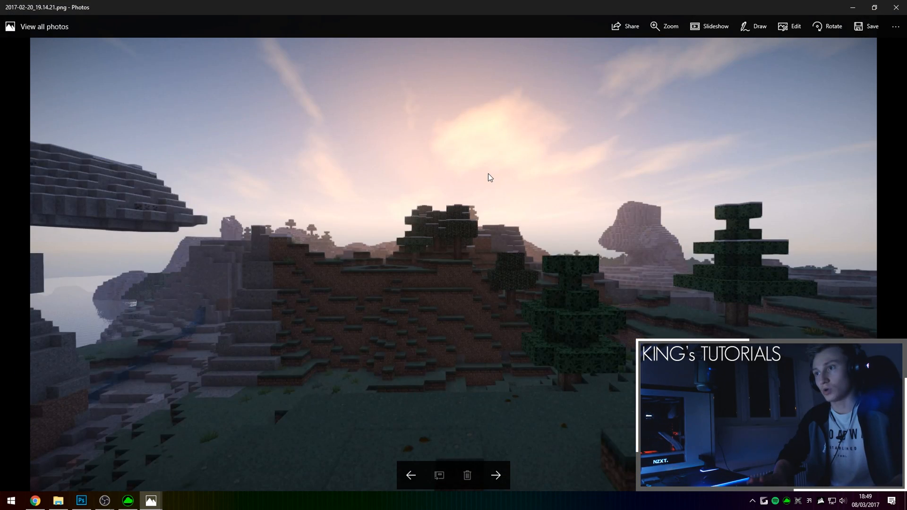
key("Right")
key("Right")
key("Right")
key("Right")
key("Right")
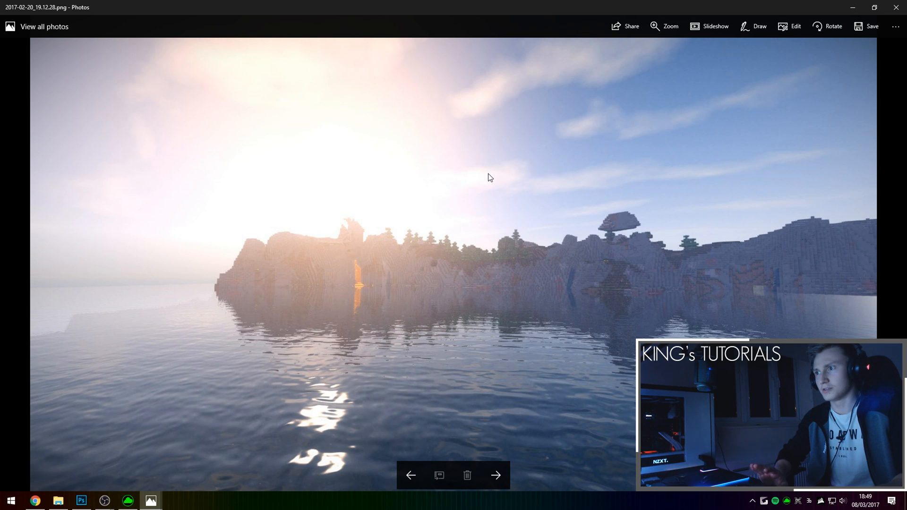
Close the image viewer, select 2017-02-20_19.12.28.png in the Thumbnails folder, and return to Photoshop.
left_click(896, 7)
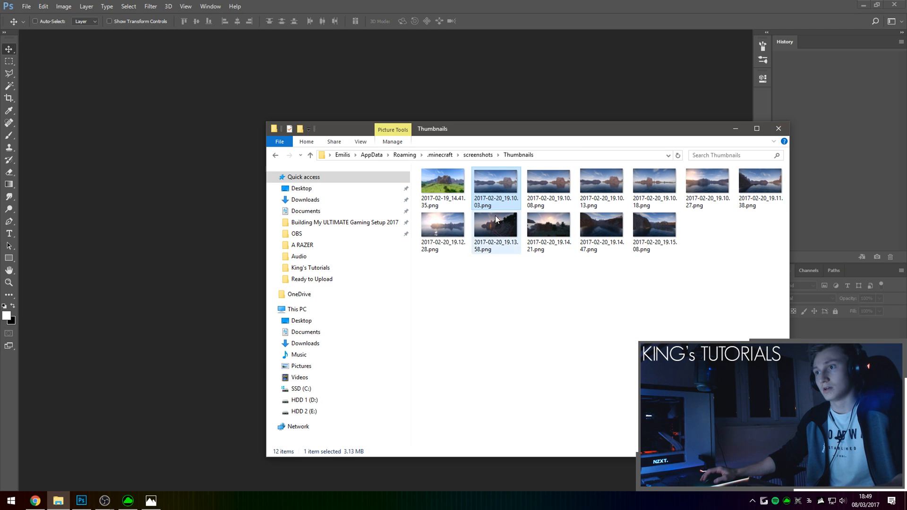
left_click(439, 249)
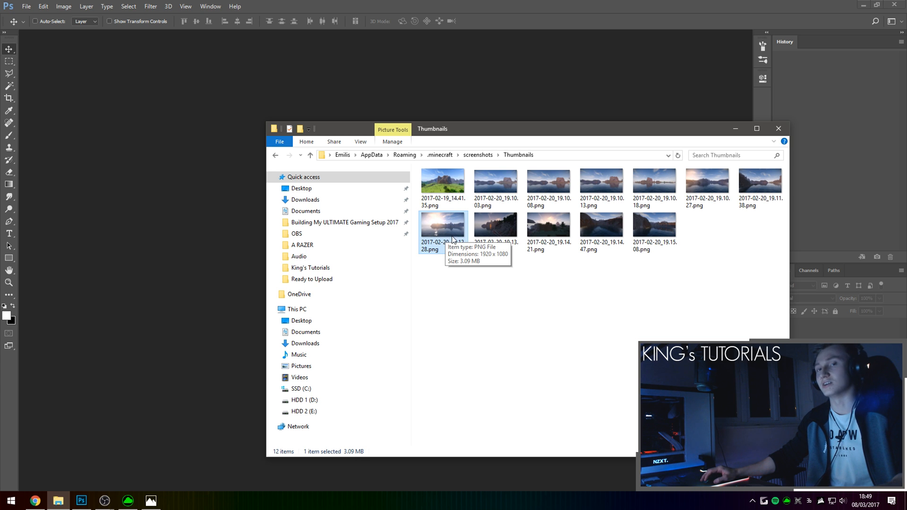
left_click(735, 128)
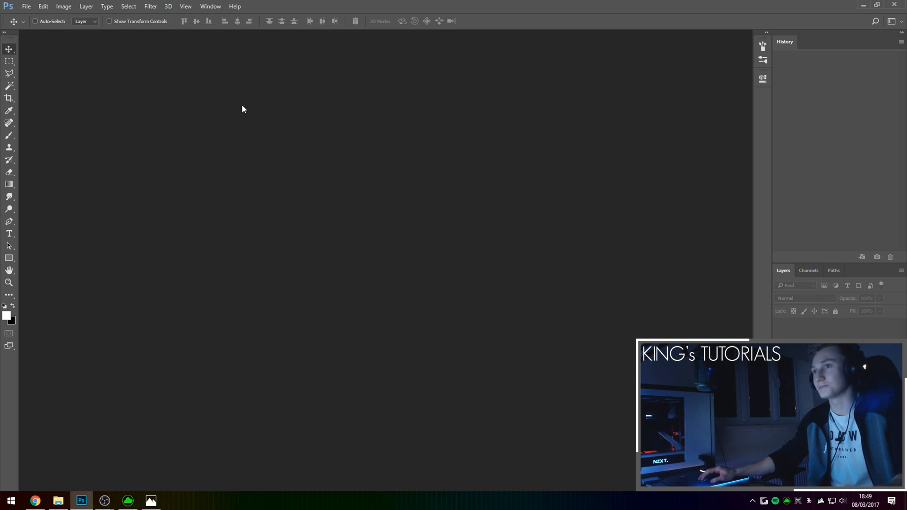
Create a new 1920 x 1080 pixel document with a resolution of 300 pixels/inch.
left_click(33, 6)
left_click(253, 147)
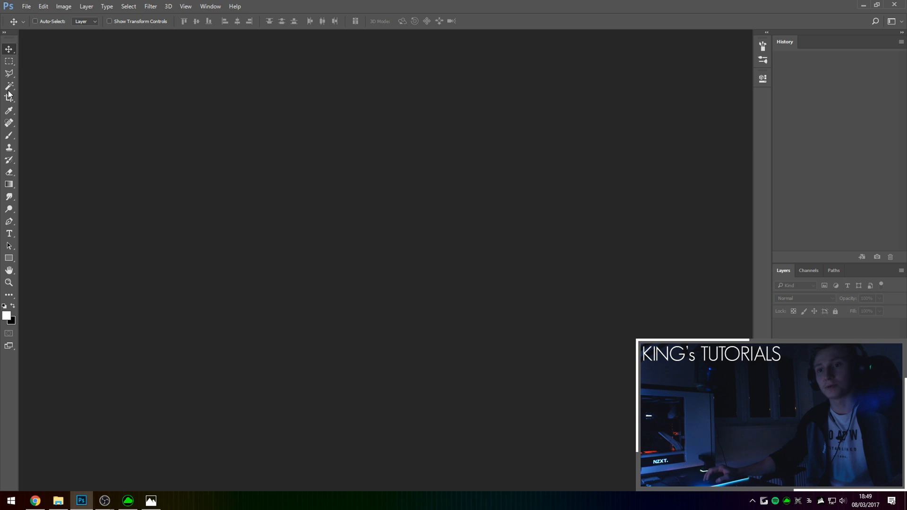
left_click(27, 6)
left_click(39, 18)
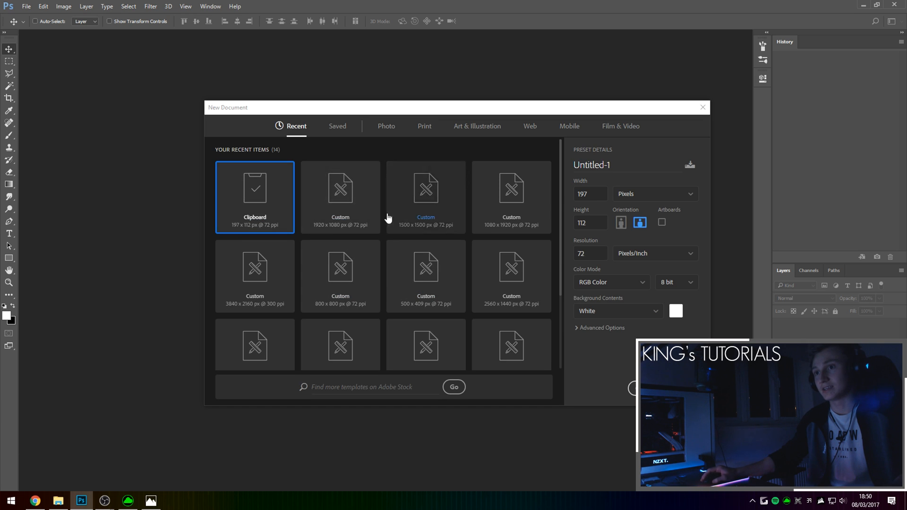
left_click(373, 215)
left_click(591, 254)
type("300")
left_click(596, 195)
left_click(600, 218)
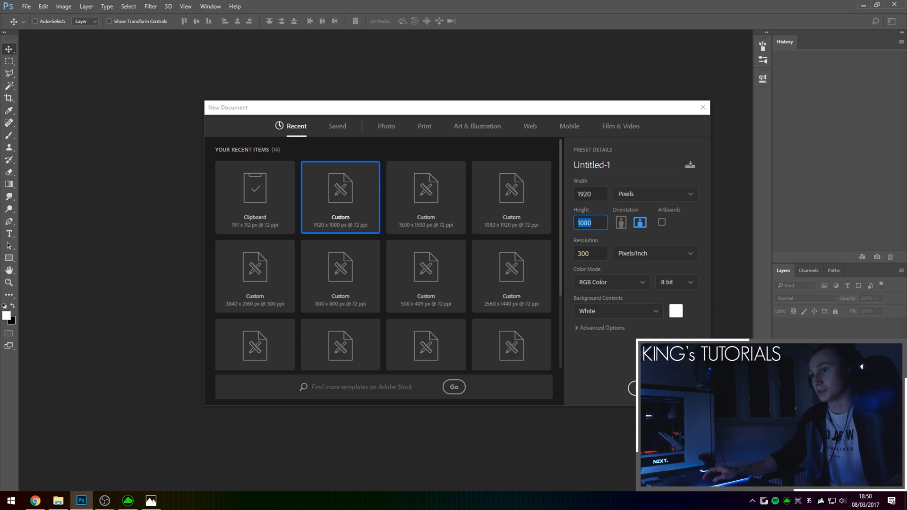
key("Return")
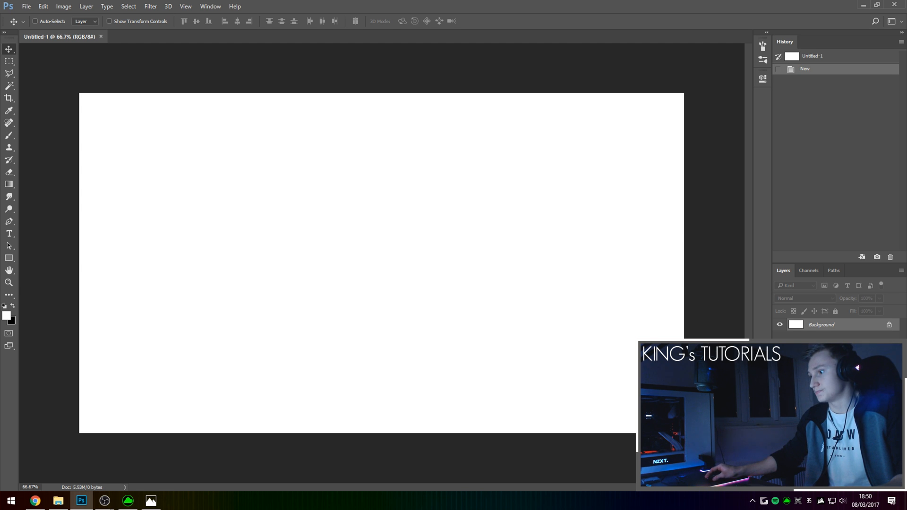
Unlock the white background layer and replace it with a new empty transparent layer.
left_click(888, 324)
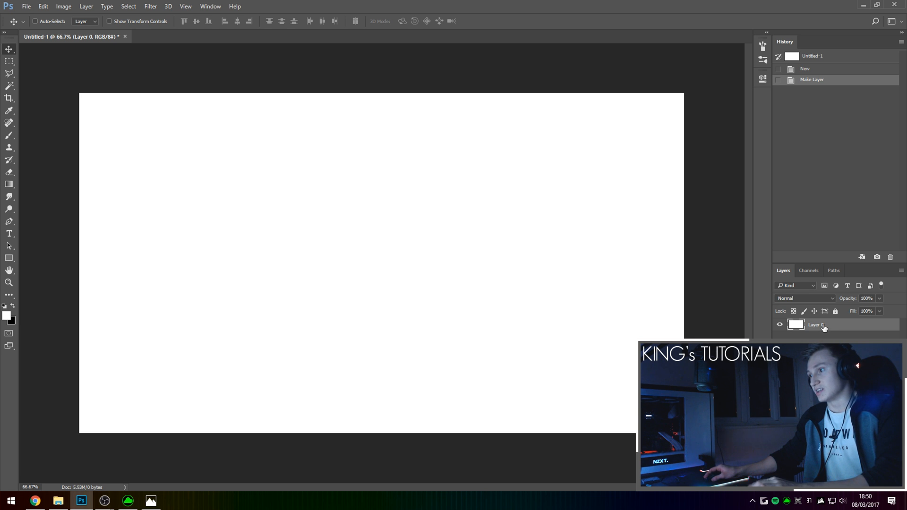
key("ctrl+shift+alt+n")
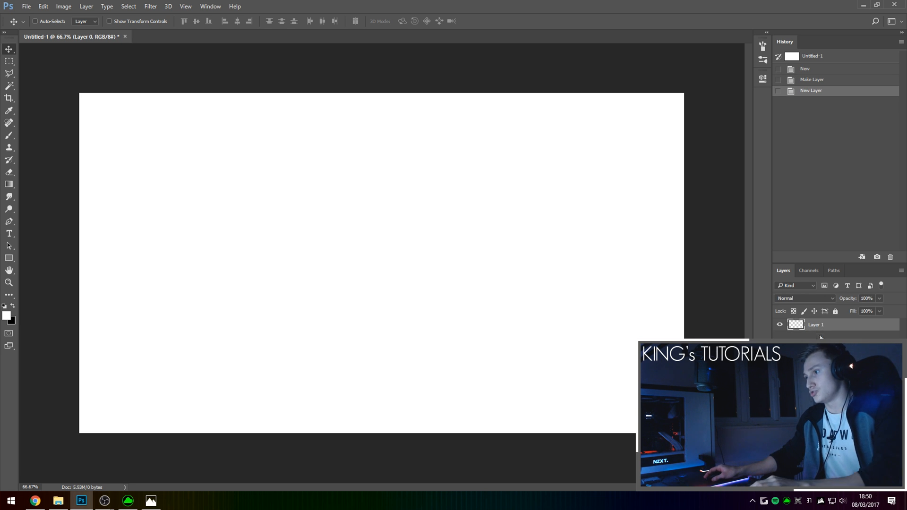
key("Delete")
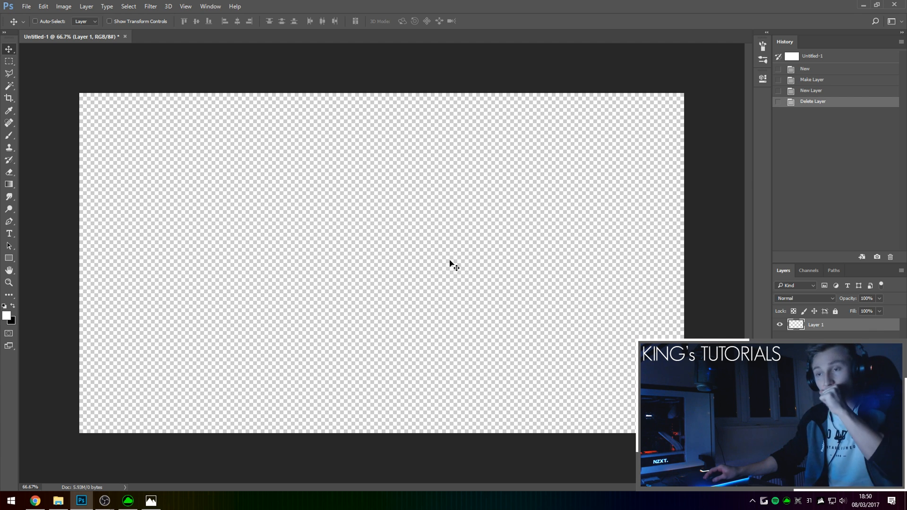
Place the 2017-02-20_19.12.28.png screenshot from the Thumbnails folder in the document so it fills the canvas.
left_click(58, 501)
left_click_drag(443, 225, 288, 228)
key("Return")
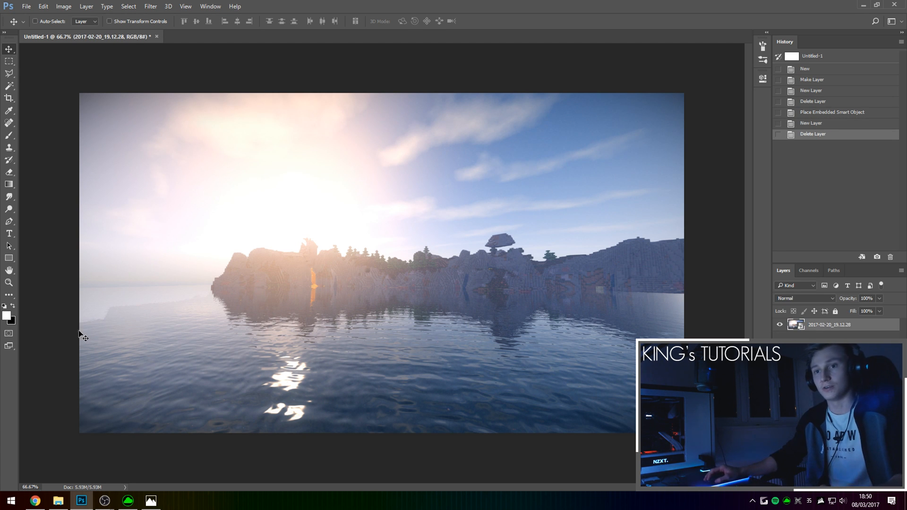
left_click(9, 233)
left_click(318, 266)
key("Escape")
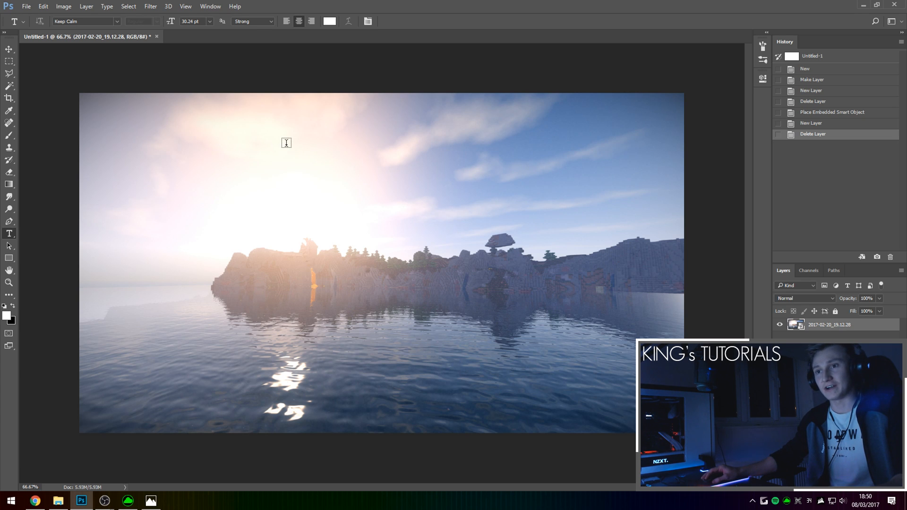
left_click(285, 161)
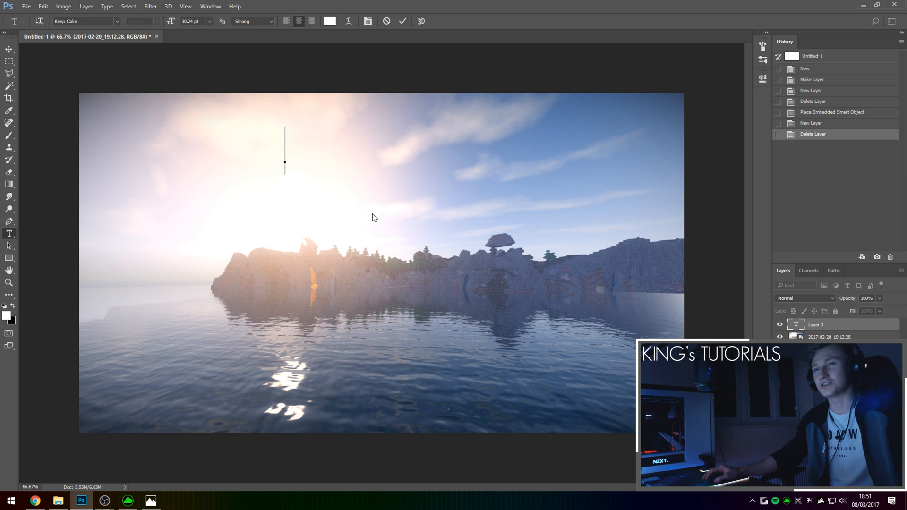
key("Escape")
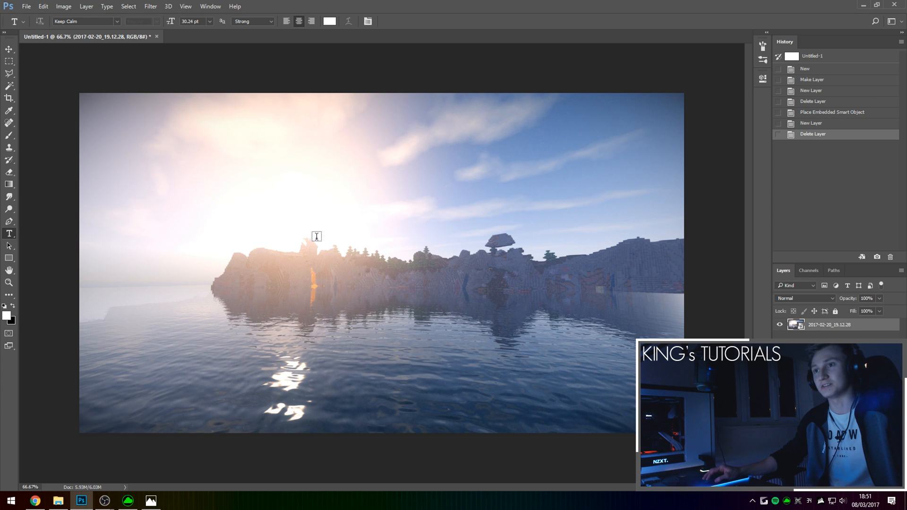
Add a white text layer reading MINECRAFT over the sky in the upper part of the canvas.
left_click(268, 176)
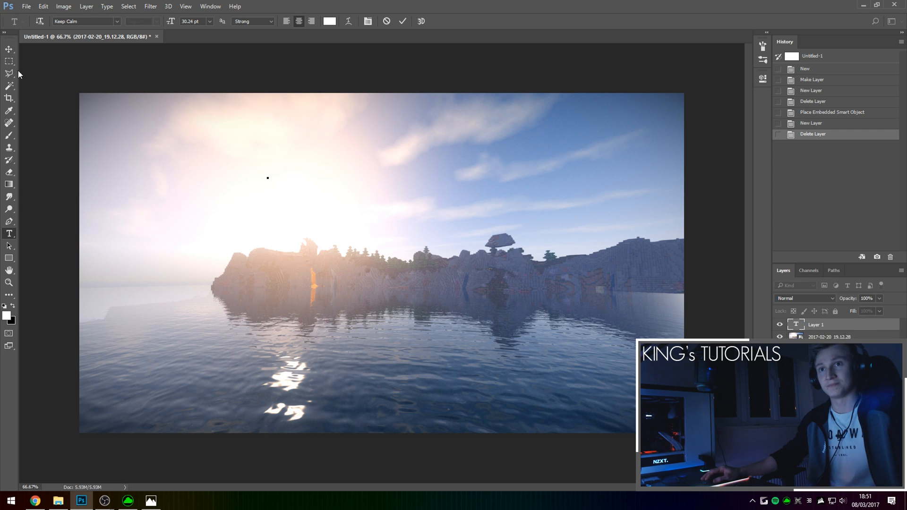
left_click_drag(3, 42, 2, 61)
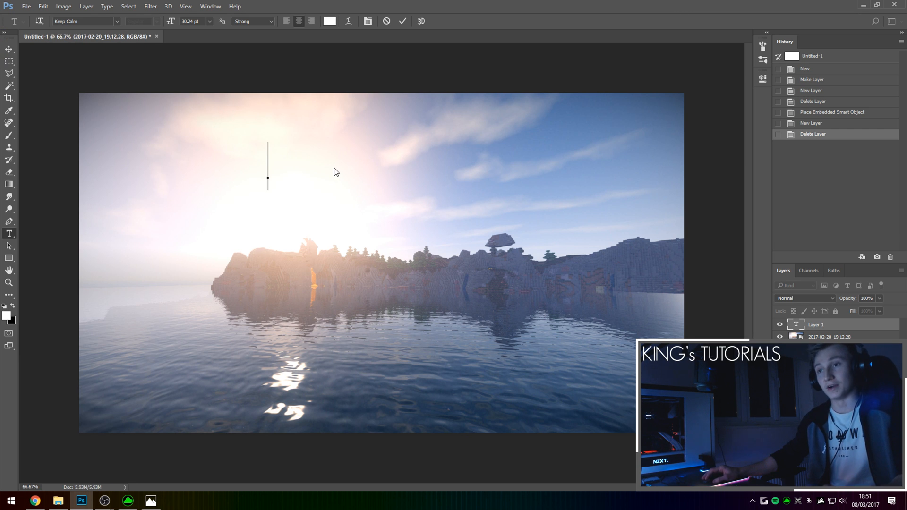
type("MINECRA")
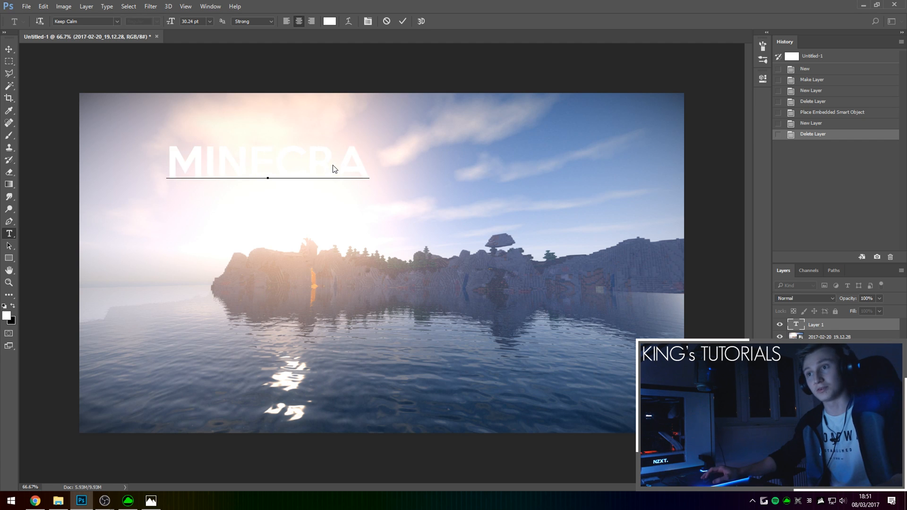
type("FT")
Scale the MINECRAFT text up proportionally to about 148% and centre it near the upper edge of the canvas.
left_click(8, 49)
left_click_drag(394, 190, 491, 190)
key("Escape")
key("ctrl+t")
left_click_drag(392, 190, 503, 265, "shift")
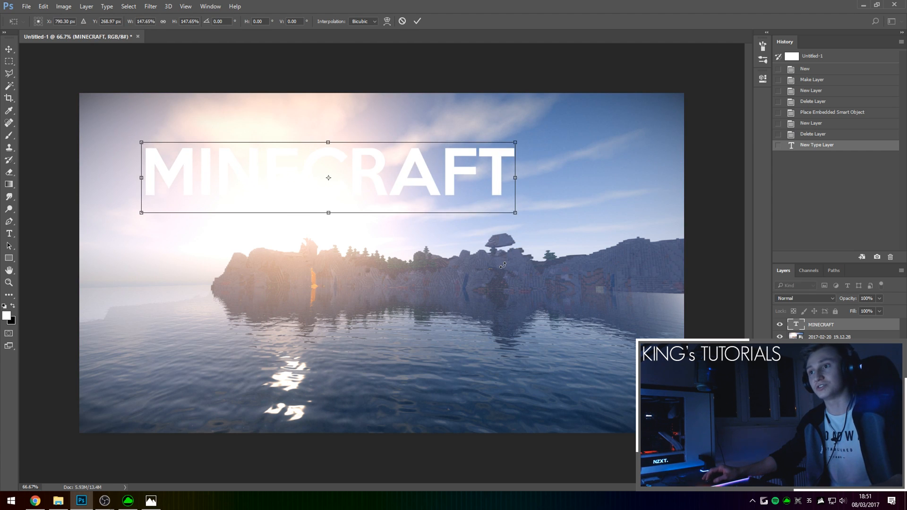
key("Return")
left_click_drag(403, 192, 454, 162)
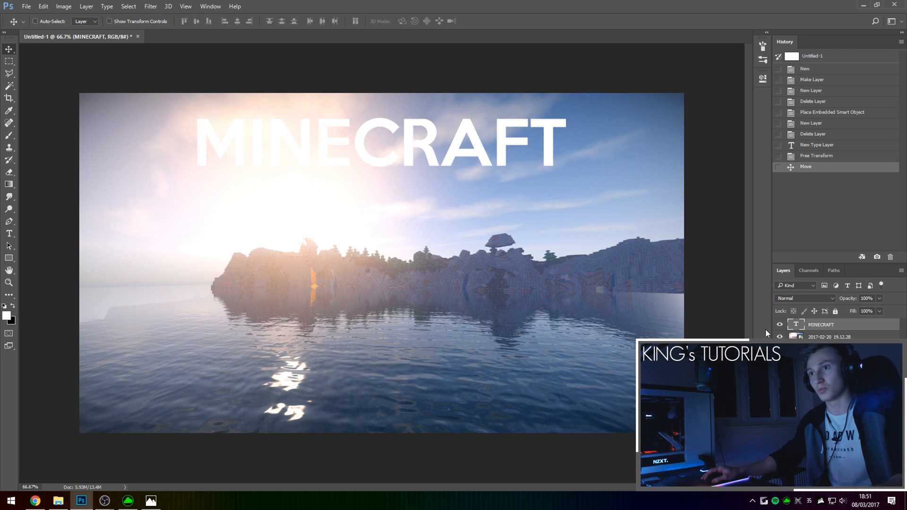
Change the MINECRAFT text colour to black (000000) and move the text slightly lower.
double_click(796, 324)
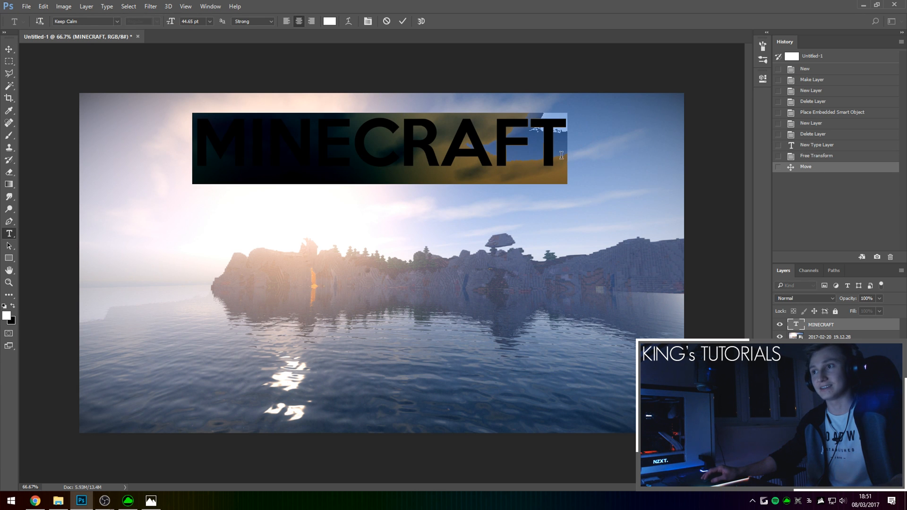
left_click(329, 21)
type("000000")
left_click(838, 167)
left_click(9, 49)
left_click_drag(437, 136, 437, 152)
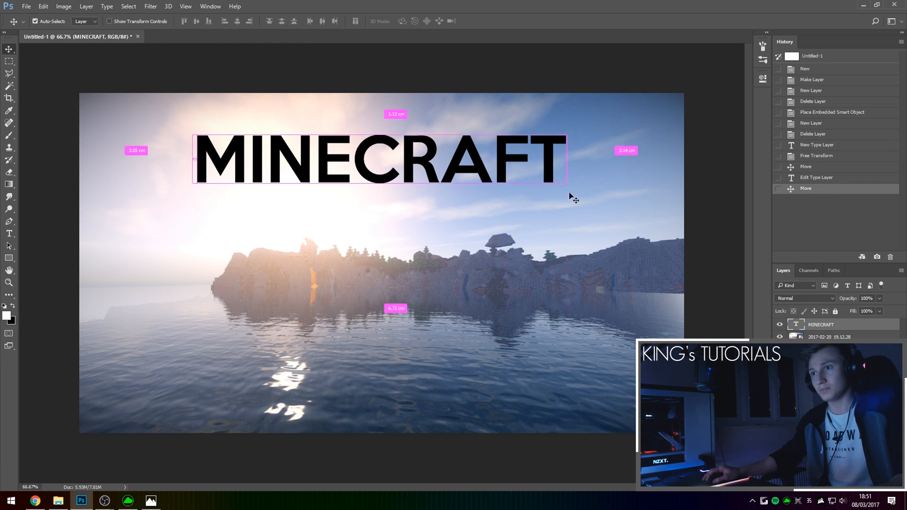
Shrink the MINECRAFT text proportionally and recentre it horizontally over the sky.
key("ctrl+t")
left_click_drag(567, 197, 492, 171)
key("Return")
left_click_drag(430, 143, 470, 142)
key("ctrl+t")
left_click_drag(529, 188, 534, 192)
key("Escape")
key("ctrl+t")
key("Return")
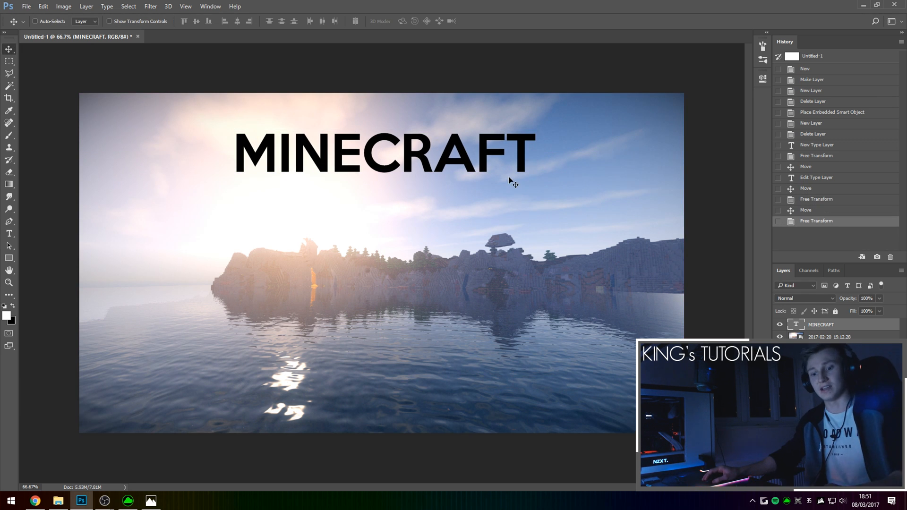
mouse_move(414, 145)
left_mouse_down()
mouse_move(399, 144)
mouse_move(453, 151)
mouse_move(431, 147)
left_mouse_up()
key("ctrl+t")
left_click_drag(522, 171, 526, 172)
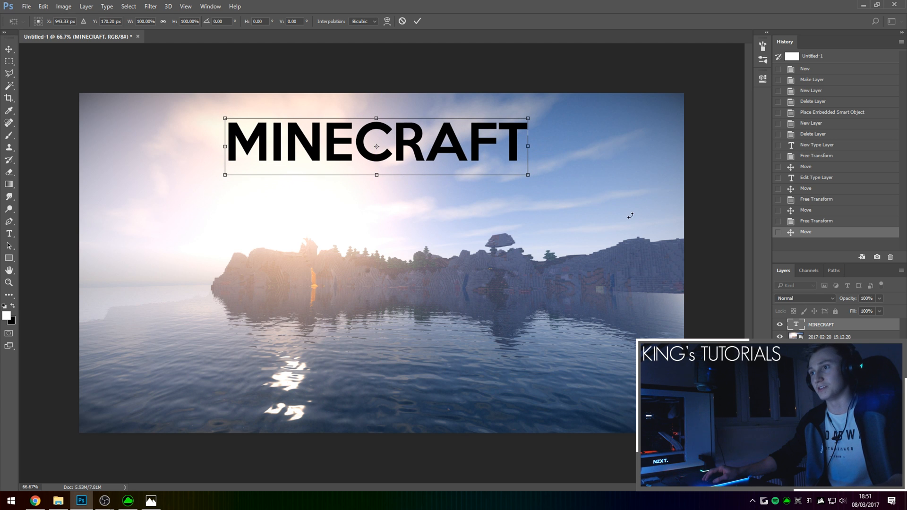
mouse_move(447, 168)
left_mouse_down()
mouse_move(462, 183)
mouse_move(454, 154)
left_mouse_up()
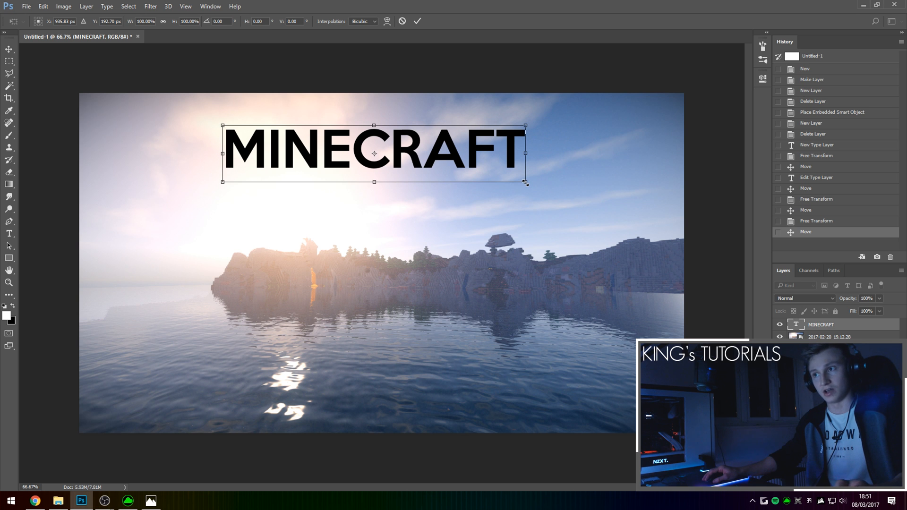
left_click_drag(524, 182, 533, 211)
key("Return")
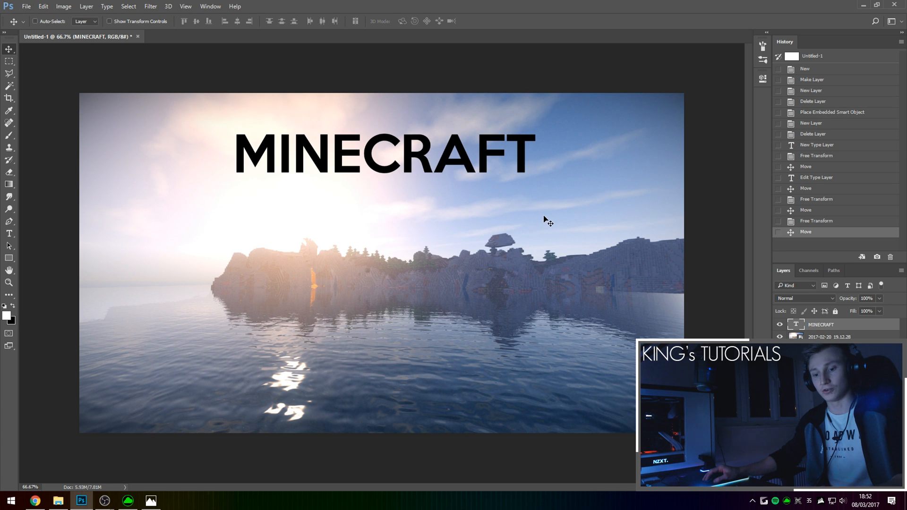
key("ctrl+t")
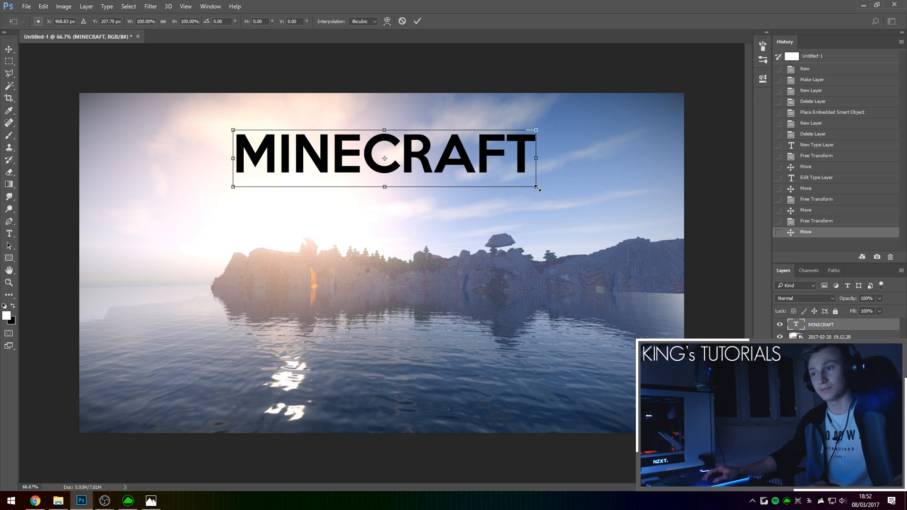
left_click_drag(537, 188, 468, 214)
key("Escape")
Scale the MINECRAFT text to 99.51% and move it slightly lower, centred on the canvas.
key("ctrl+t")
mouse_move(535, 187)
left_mouse_down()
mouse_move(551, 187)
mouse_move(531, 184)
left_mouse_up()
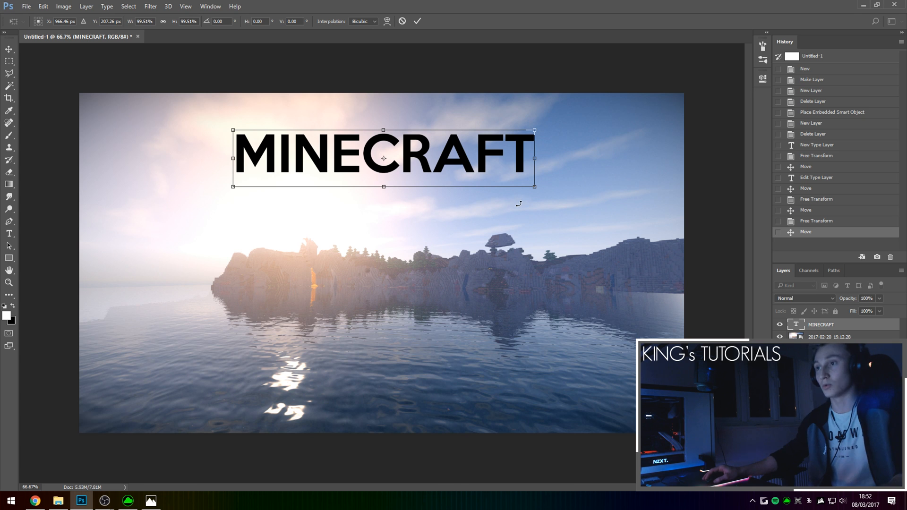
mouse_move(436, 166)
left_mouse_down()
mouse_move(468, 173)
mouse_move(433, 178)
left_mouse_up()
key("Return")
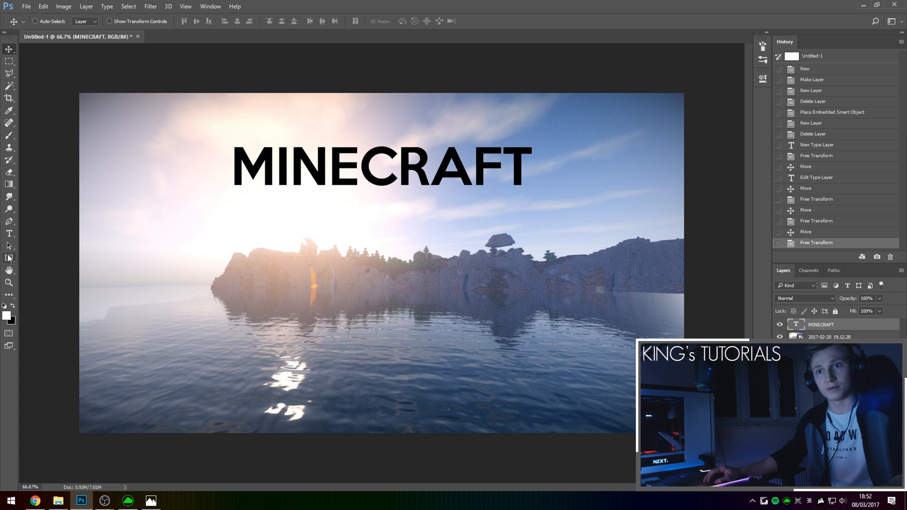
Add a black text layer reading HOW TO INSTALL and centre it in the middle of the canvas.
key("t")
left_click(278, 281)
type("HOW TO install")
left_click(8, 49)
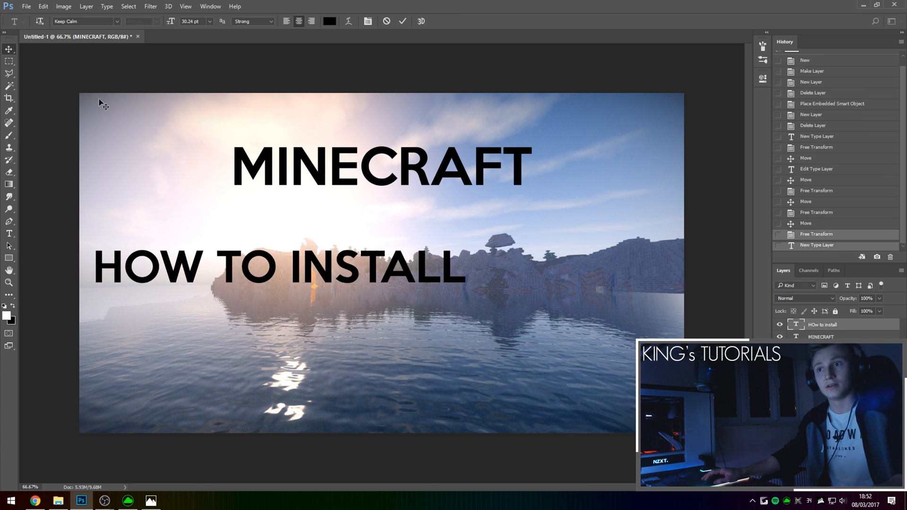
left_click_drag(371, 258, 456, 252)
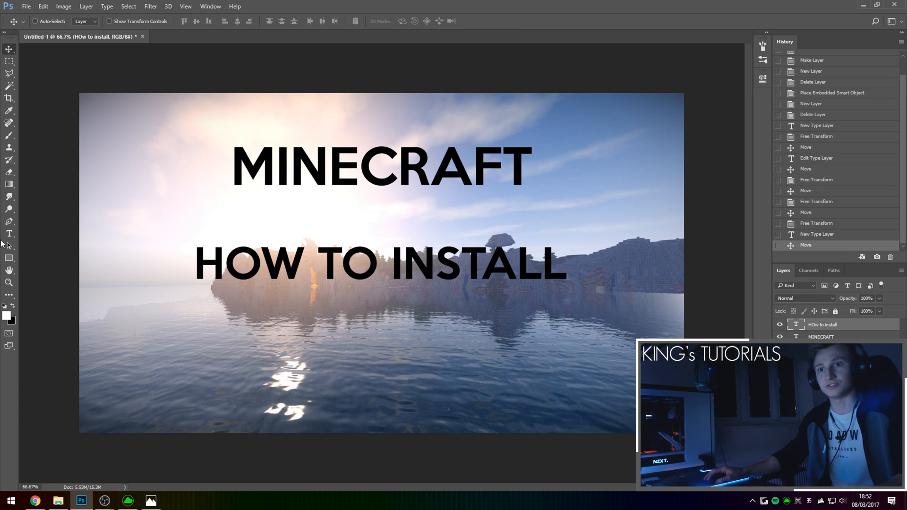
Add a text layer reading BETTER PVP MOD and centre it below the HOW TO INSTALL line.
left_click(9, 233)
left_click(269, 405)
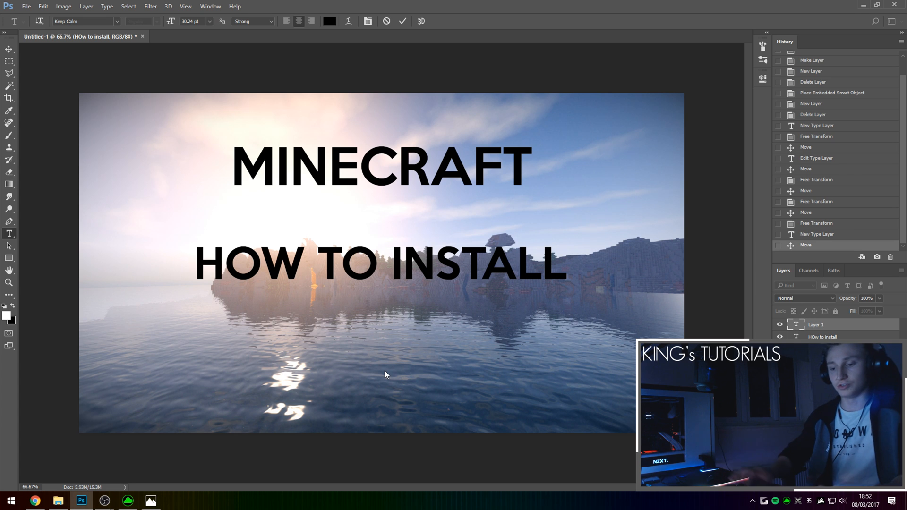
type("PVP")
key("BackSpace")
key("BackSpace")
key("BackSpace")
type("BETTER PVP MOD")
left_click(9, 48)
left_click_drag(434, 386, 563, 351)
mouse_move(468, 357)
left_mouse_down()
mouse_move(435, 356)
mouse_move(453, 360)
left_mouse_up()
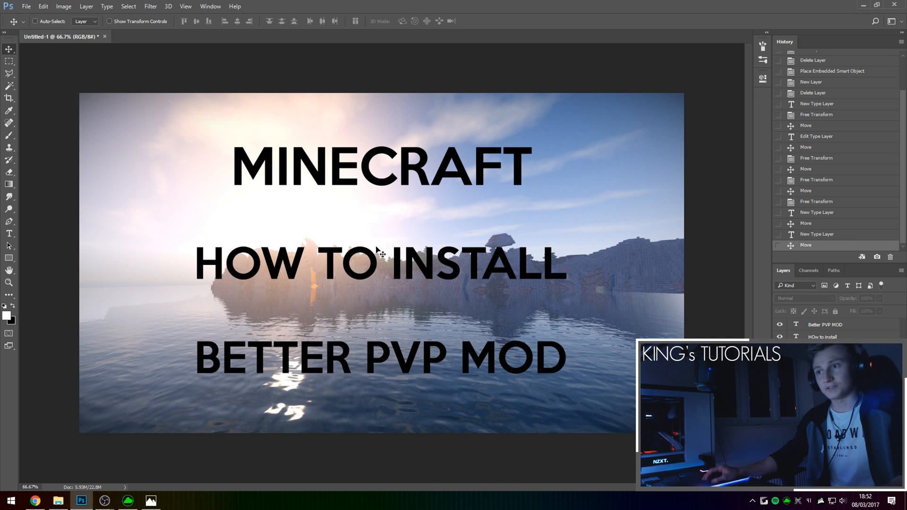
Extend the MINECRAFT title to read MINECRAFT 1.11.2 and recentre it horizontally above the other lines.
left_click(854, 326)
left_click(854, 349)
left_click_drag(410, 168, 338, 168)
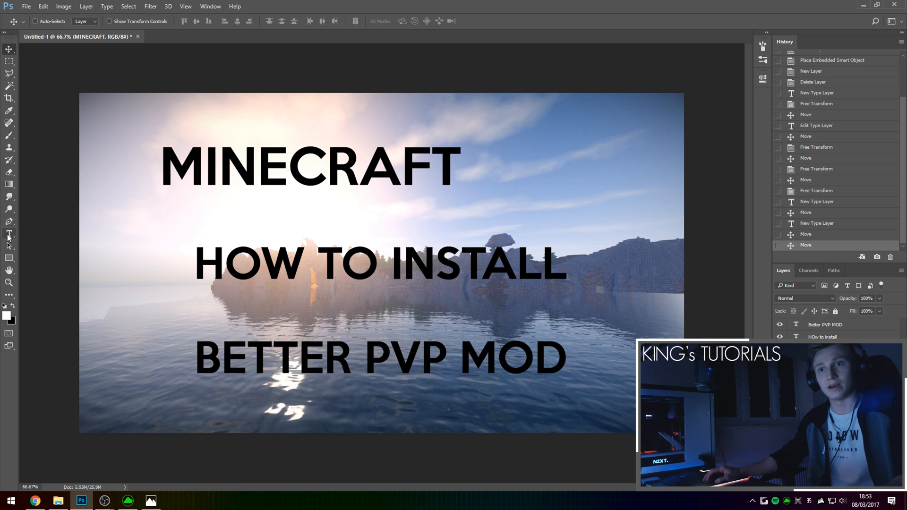
left_click(9, 233)
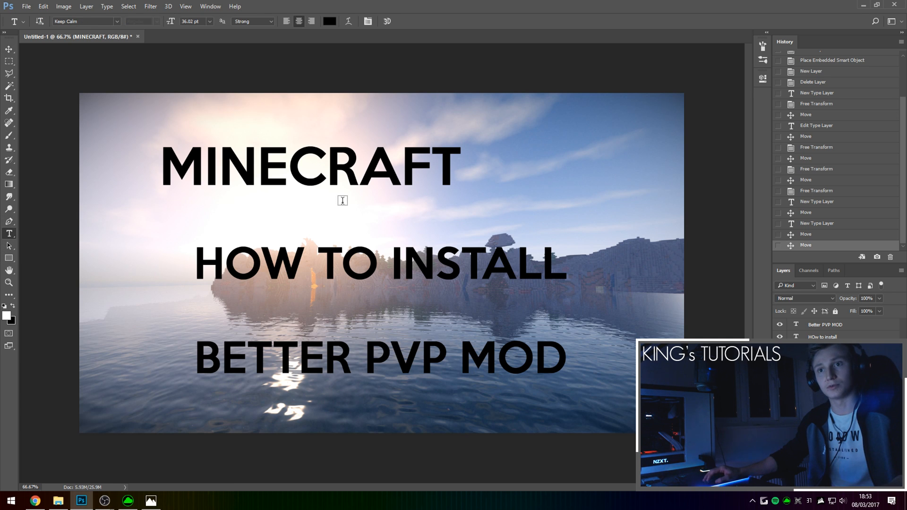
double_click(443, 169)
left_click(443, 169)
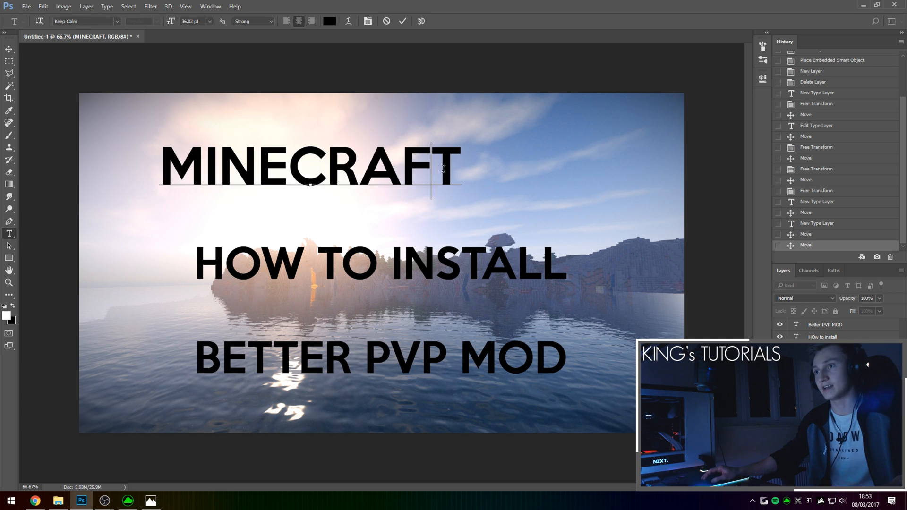
type("1.11.2")
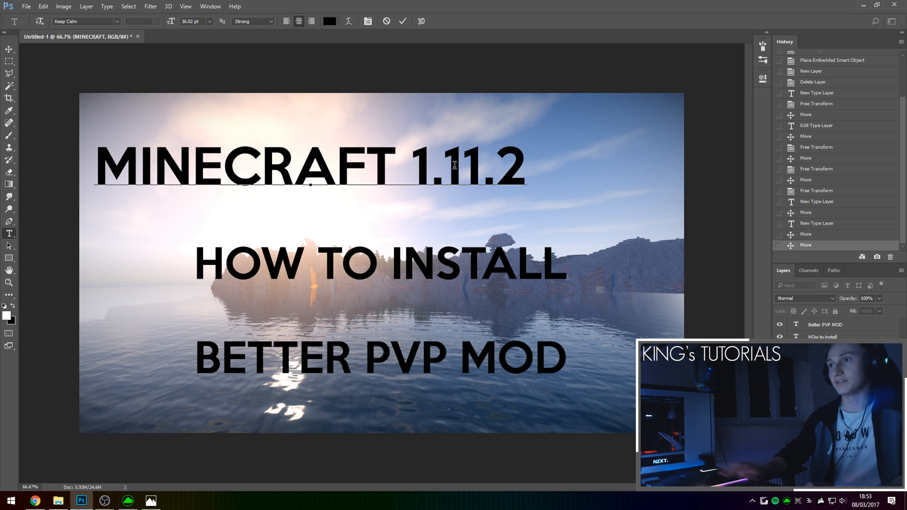
left_click(9, 48)
left_click_drag(394, 188, 463, 186)
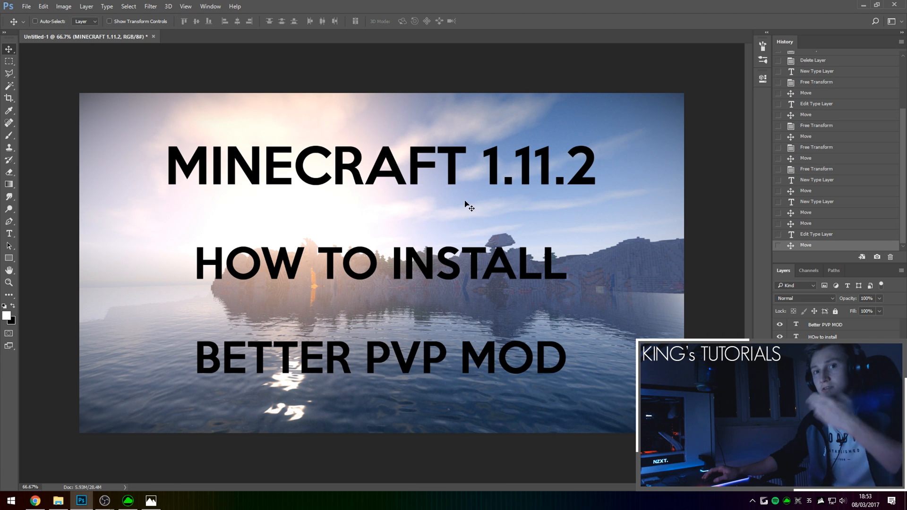
Draw a rectangle of about 2023 x 261 px across the full canvas width over the MINECRAFT 1.11.2 title.
left_click(9, 258)
left_click_drag(70, 121, 705, 201)
left_click(735, 76)
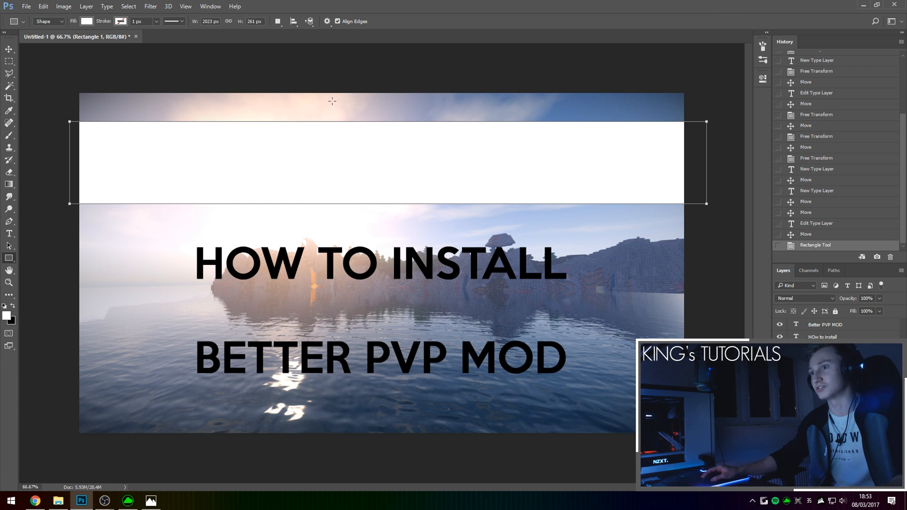
Change the rectangle's fill colour to black (000000).
key("v")
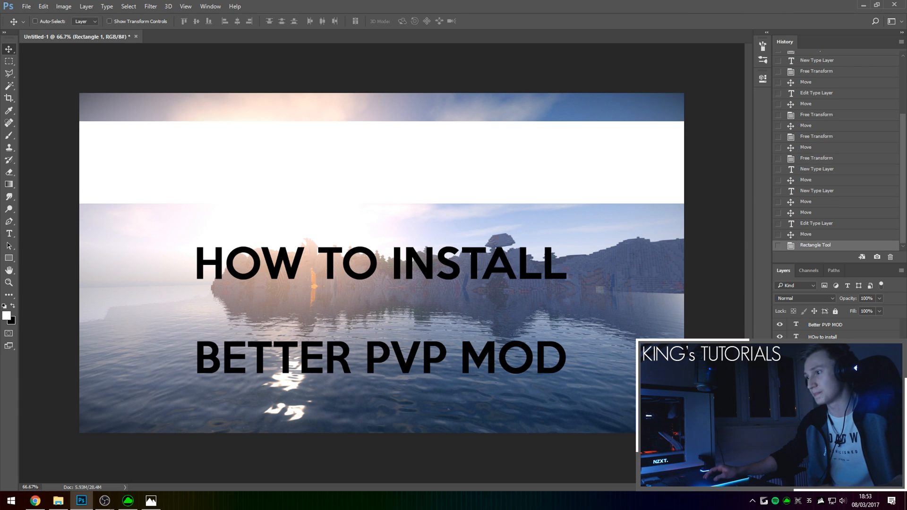
double_click(796, 349)
left_click(837, 167)
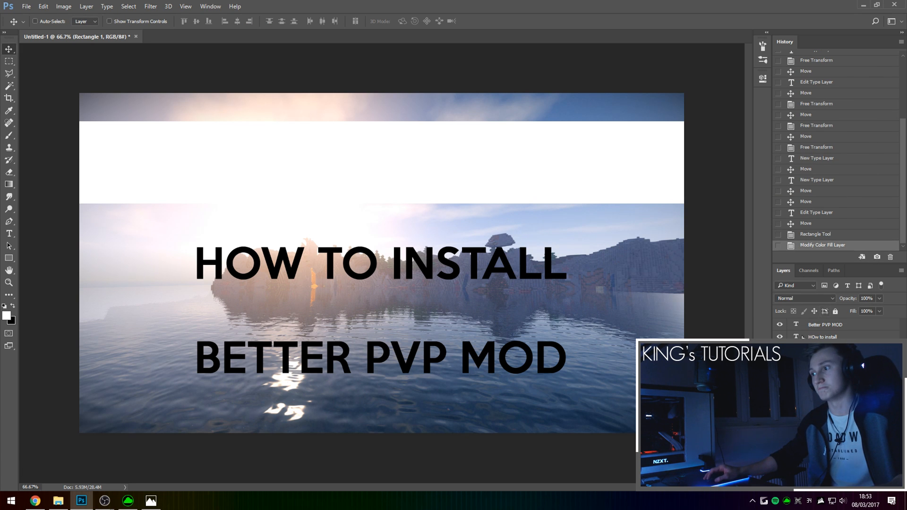
double_click(796, 349)
left_click_drag(671, 255, 352, 437)
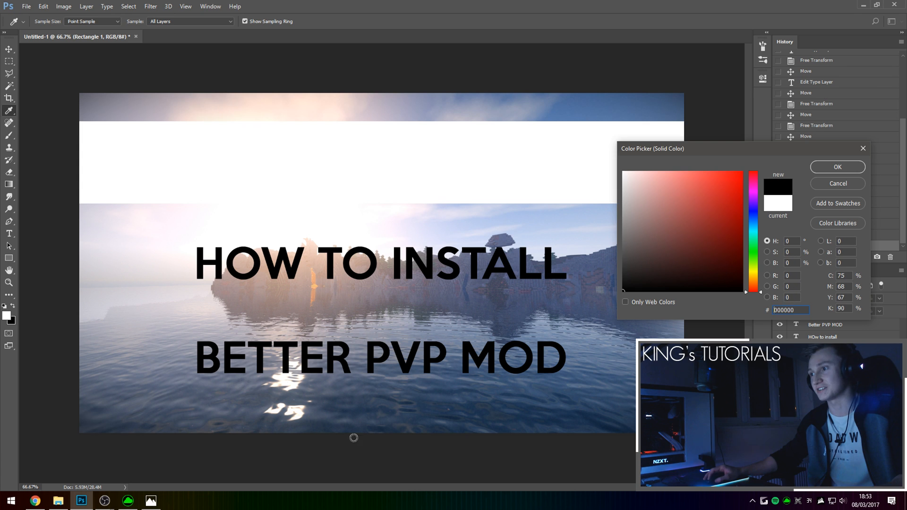
left_click(827, 165)
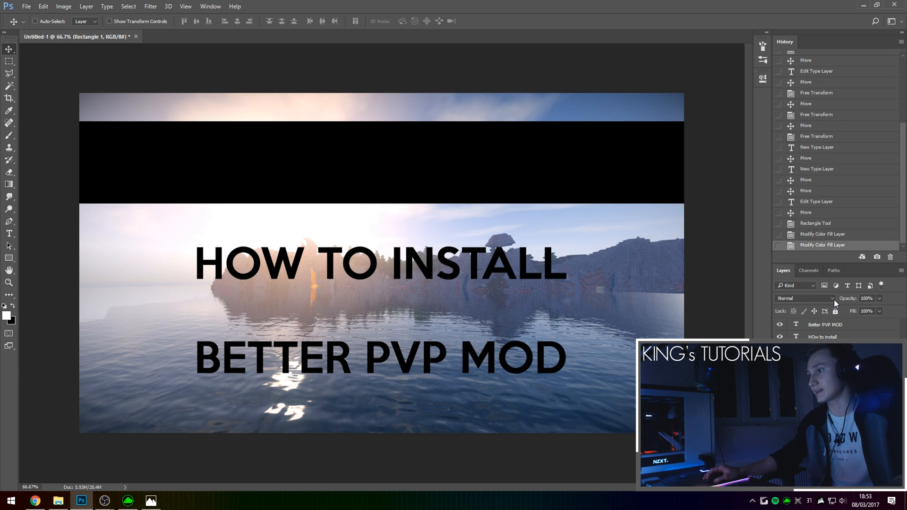
Set the rectangle's opacity to 21% and move its layer beneath the MINECRAFT 1.11.2 text.
left_click_drag(863, 308, 845, 311)
left_click(859, 334)
left_click(850, 401)
left_click(831, 362)
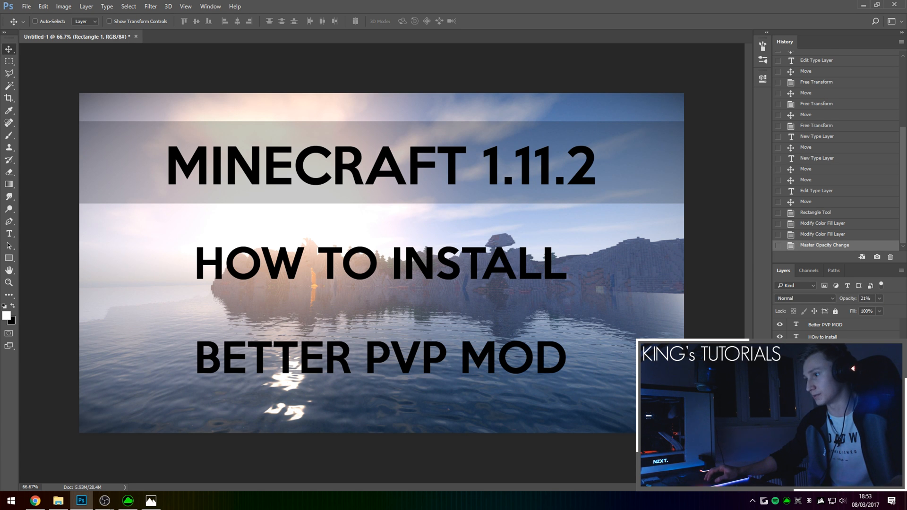
key("ctrl+[")
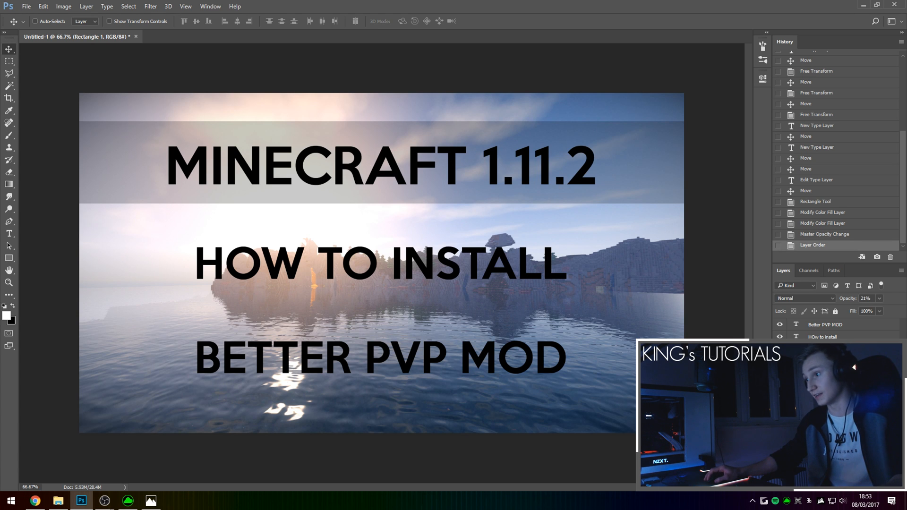
Give the MINECRAFT 1.11.2 text a white Color Overlay, a Drop Shadow and a Stroke, and shift it slightly to the right.
double_click(796, 349)
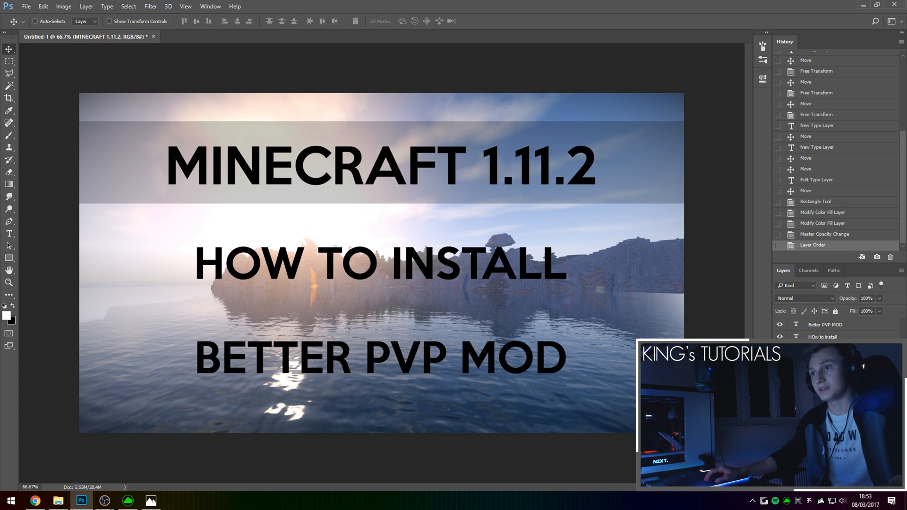
key("ctrl+Return")
double_click(850, 350)
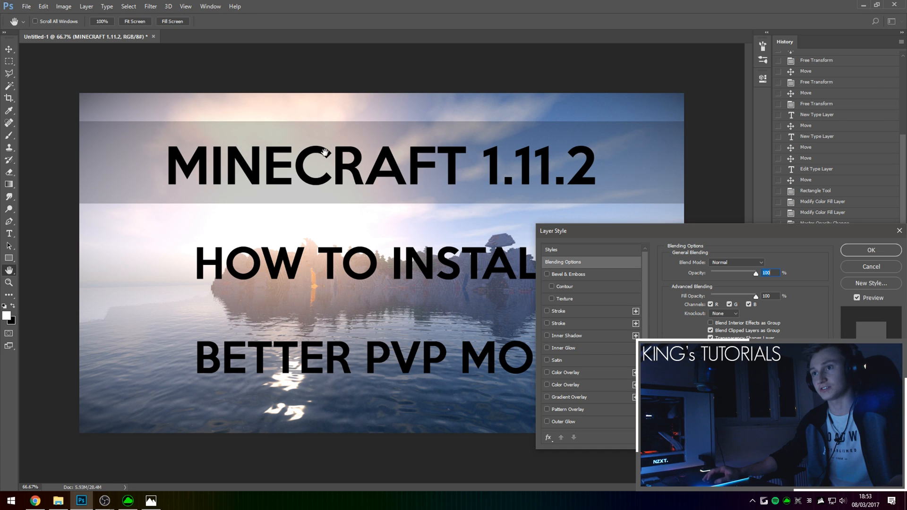
left_click(548, 372)
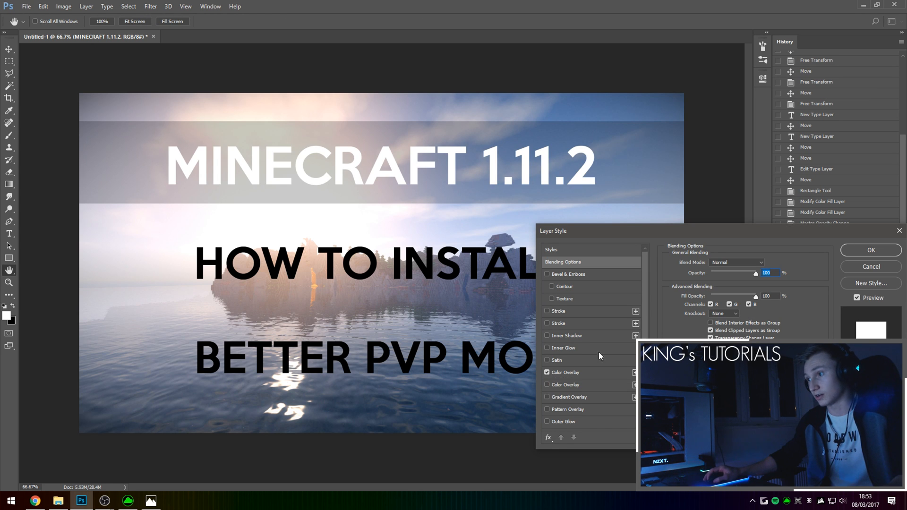
scroll(565, 430, "down", 1)
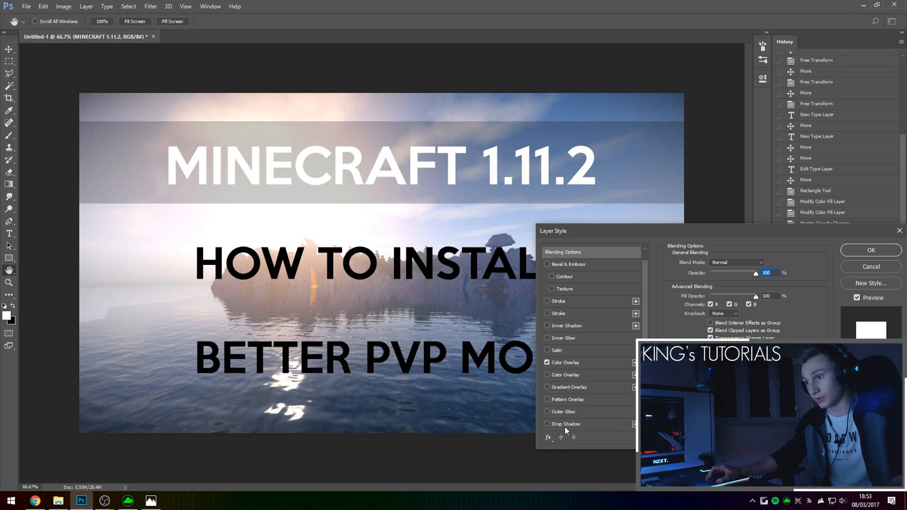
left_click(565, 424)
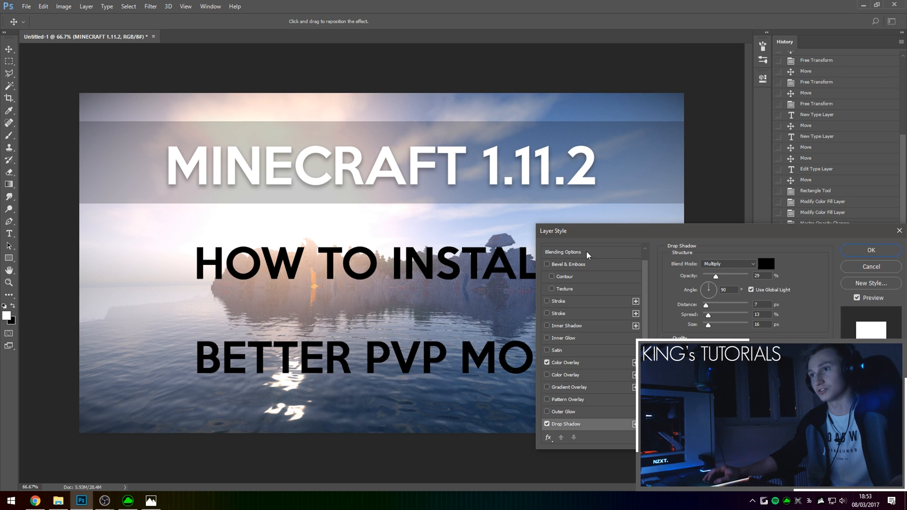
left_click(548, 302)
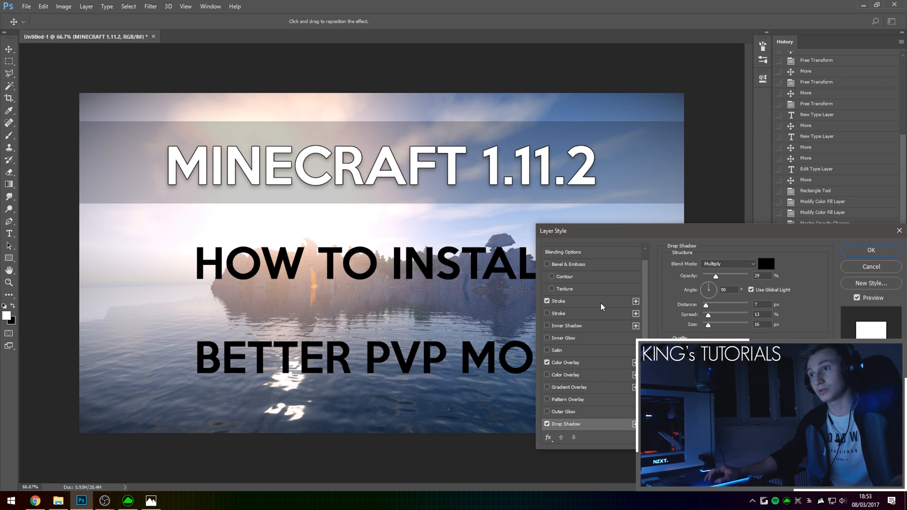
left_click(871, 250)
left_click_drag(411, 181, 417, 181)
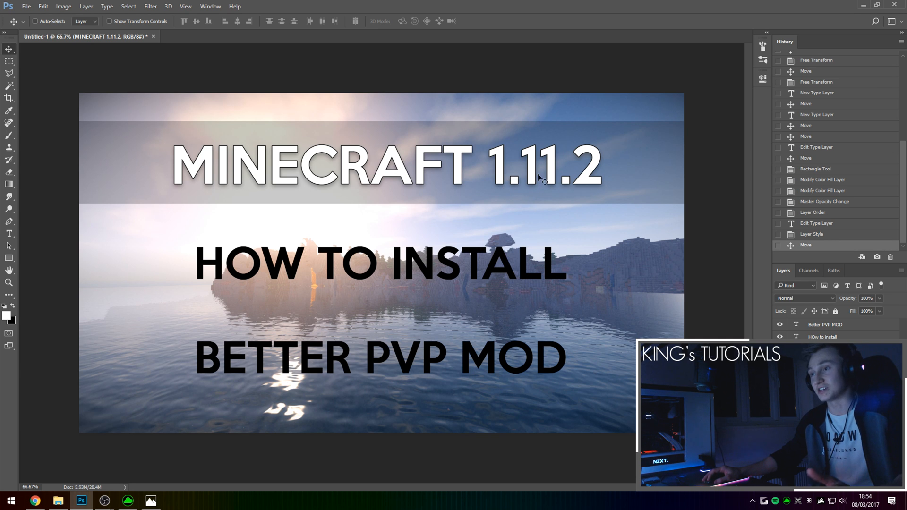
Retype the middle title line as HOW TO INSTALL in capitals.
double_click(796, 336)
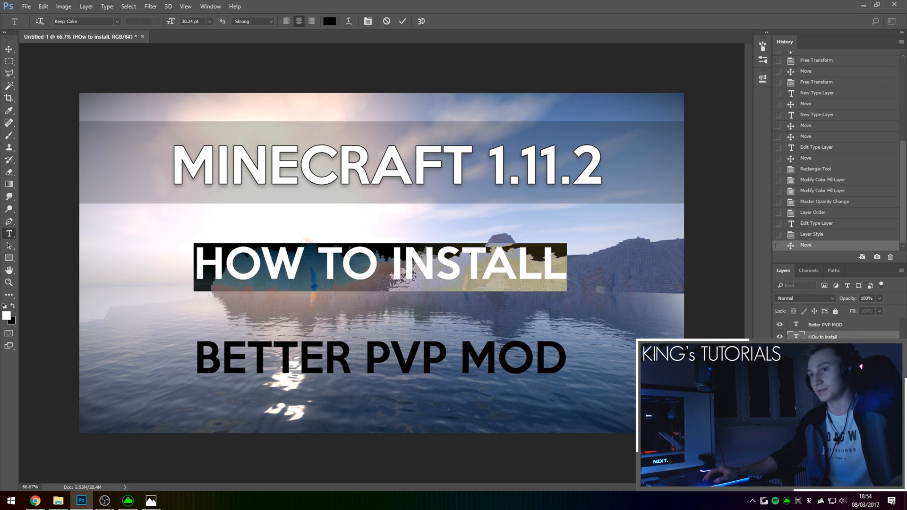
type("HOW TO INSTALL")
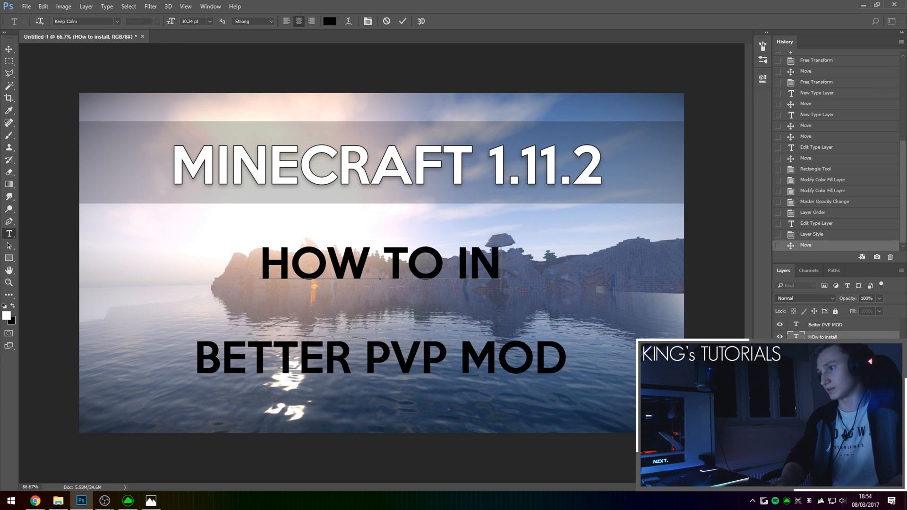
left_click(9, 48)
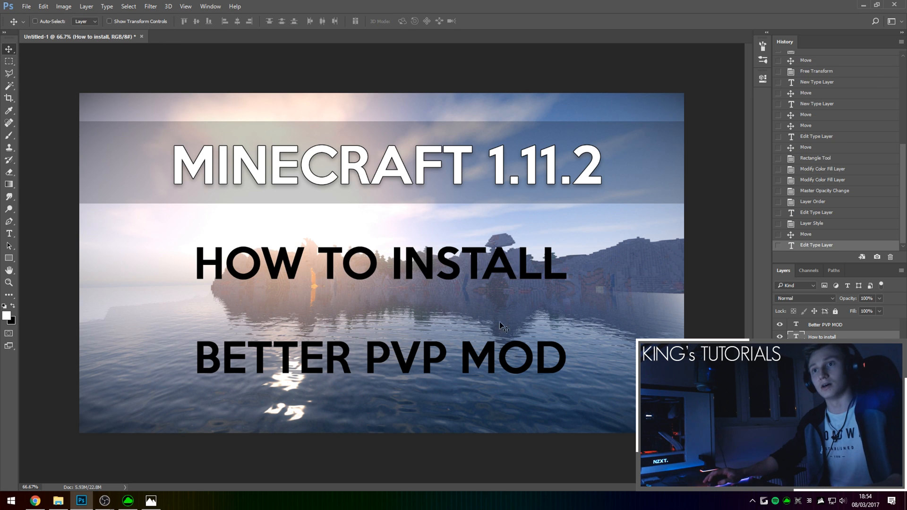
Enlarge HOW TO INSTALL to nearly the width of the MINECRAFT 1.11.2 title and recentre both lines horizontally.
left_click_drag(529, 284, 613, 301)
key("ctrl+t")
key("Return")
mouse_move(557, 262)
left_mouse_down()
mouse_move(536, 263)
mouse_move(566, 271)
mouse_move(556, 270)
left_mouse_up()
left_click(825, 325)
left_click_drag(471, 168, 467, 169)
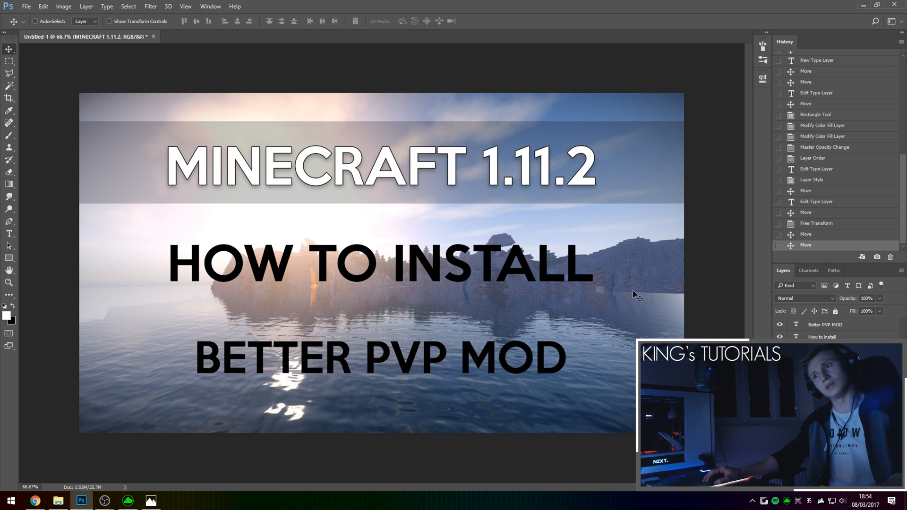
Move the MINECRAFT 1.11.2 text layer and its rectangle to the top of the layer stack.
left_click(798, 337)
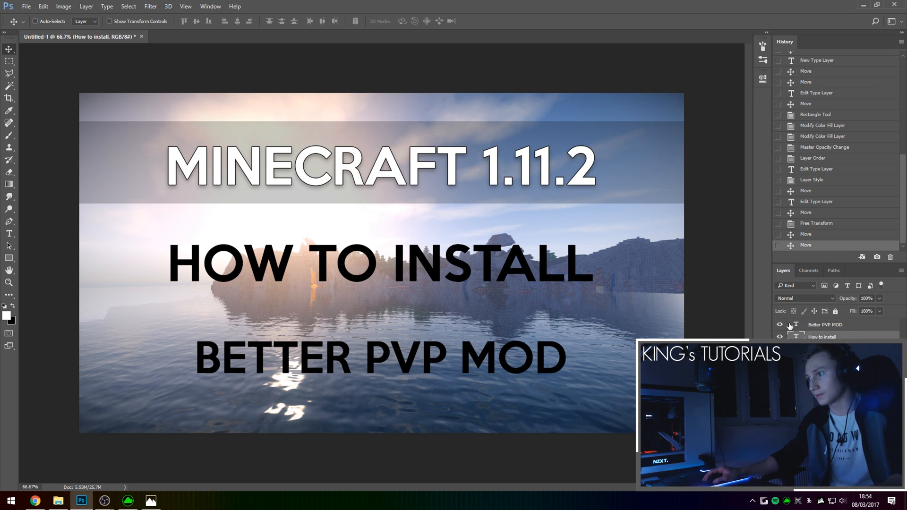
double_click(790, 325)
left_click(822, 350)
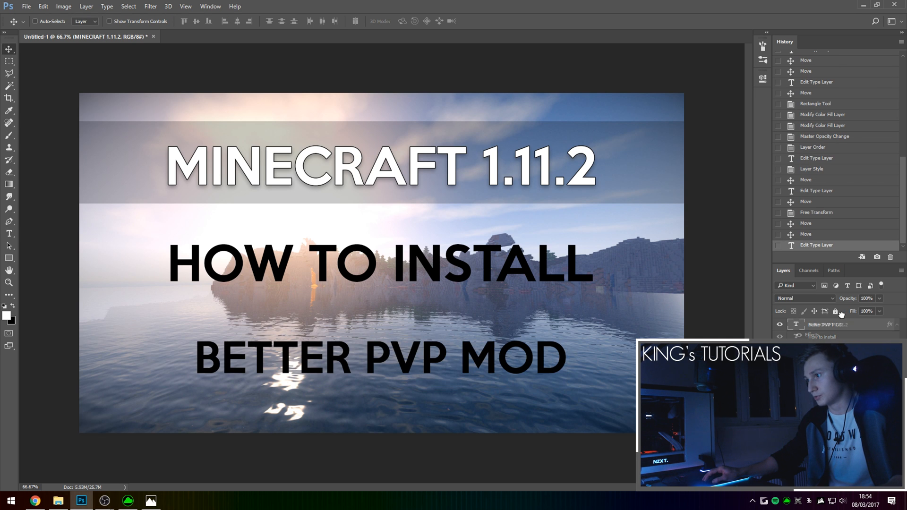
left_click_drag(839, 325, 839, 331)
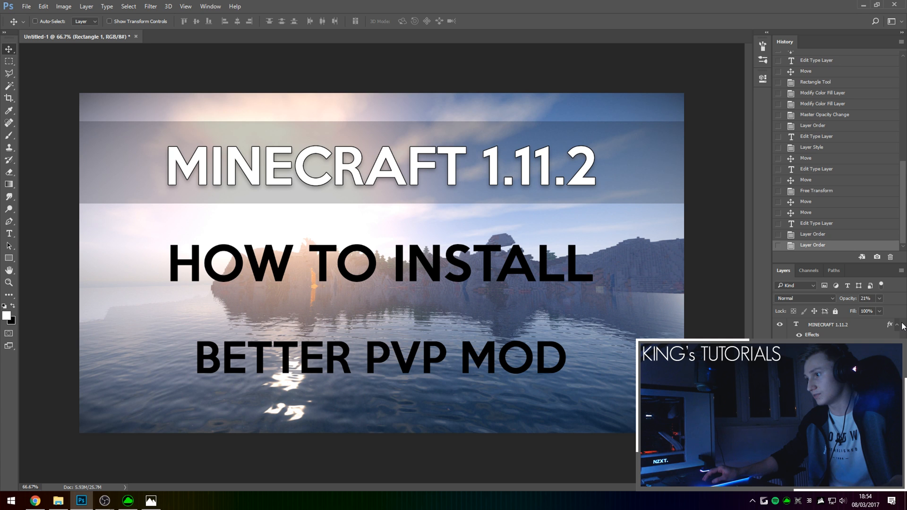
Group the MINECRAFT 1.11.2 text with its rectangle and name the group Title.
key("ctrl+g")
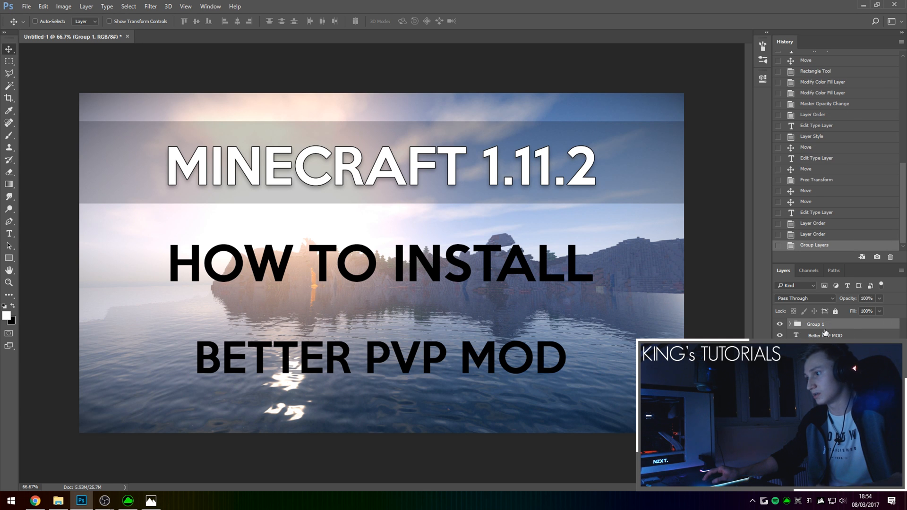
type("Tit")
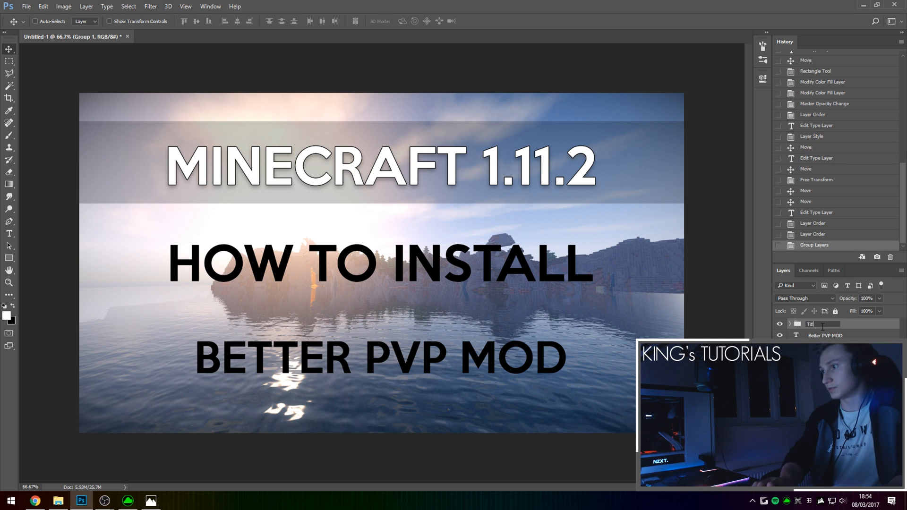
type("le")
key("Return")
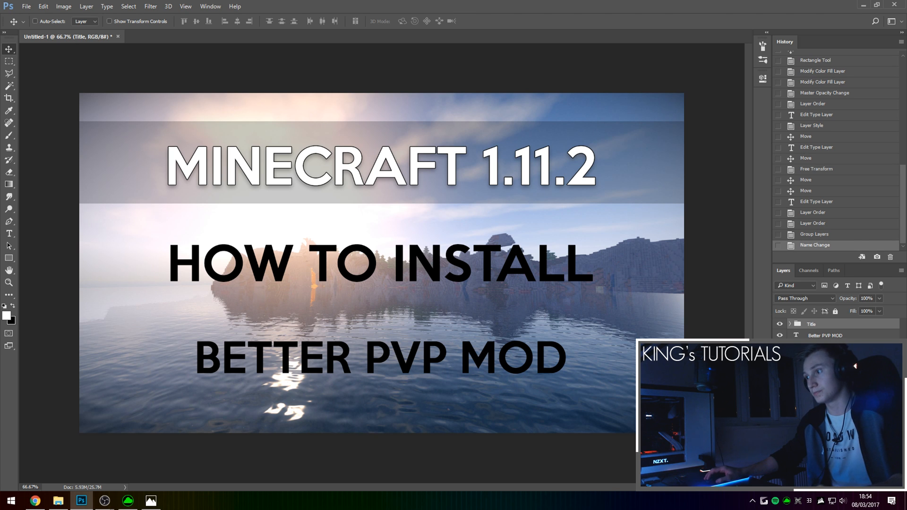
mouse_move(496, 170)
left_mouse_down()
mouse_move(578, 200)
mouse_move(496, 170)
left_mouse_up()
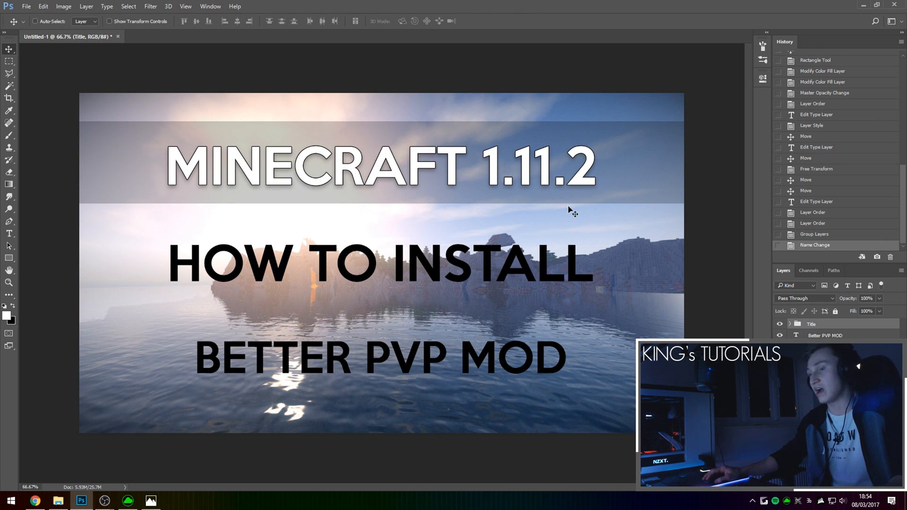
Reorder the layers so that Better PVP MOD sits beneath How to install.
left_click(831, 336)
left_click_drag(831, 336, 831, 359)
left_click(831, 336)
mouse_move(498, 267)
left_mouse_down()
mouse_move(498, 276)
mouse_move(499, 267)
left_mouse_up()
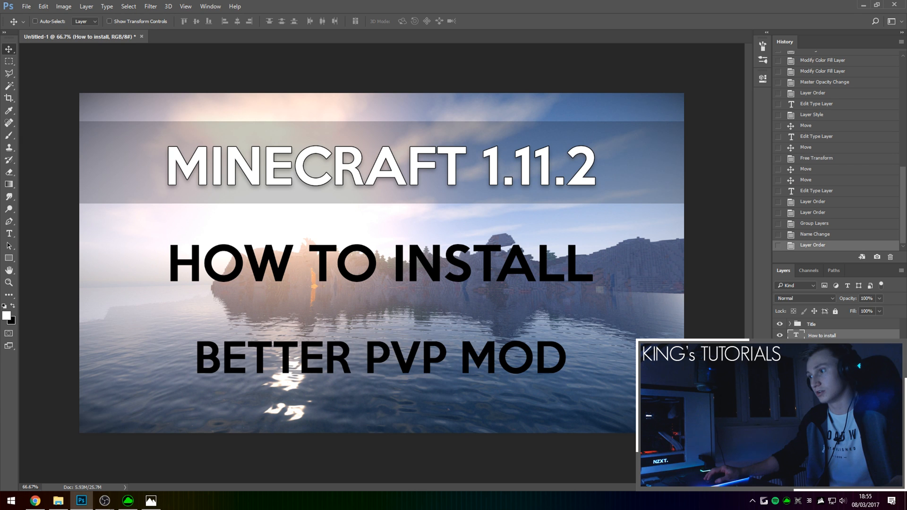
Retype the lowest title line as BETTER PVP MOD in capitals.
double_click(796, 347)
type("BET")
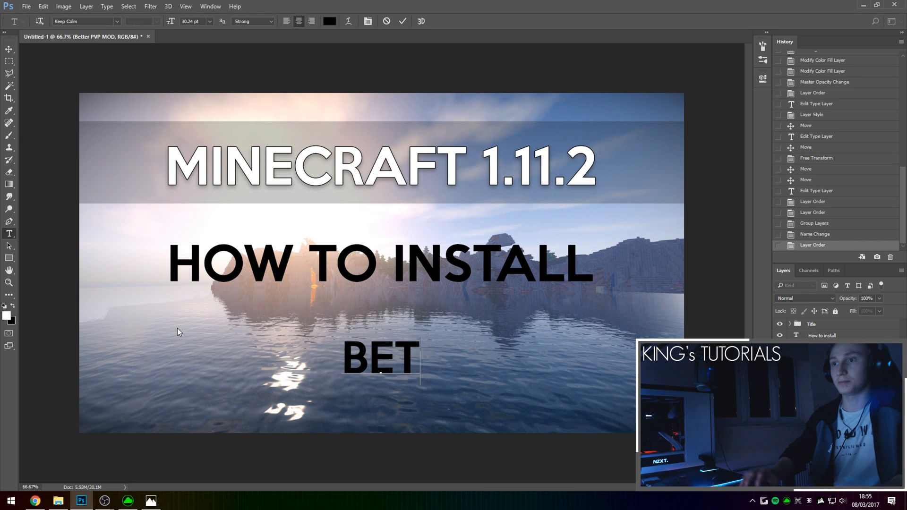
type("TER PVP MOD")
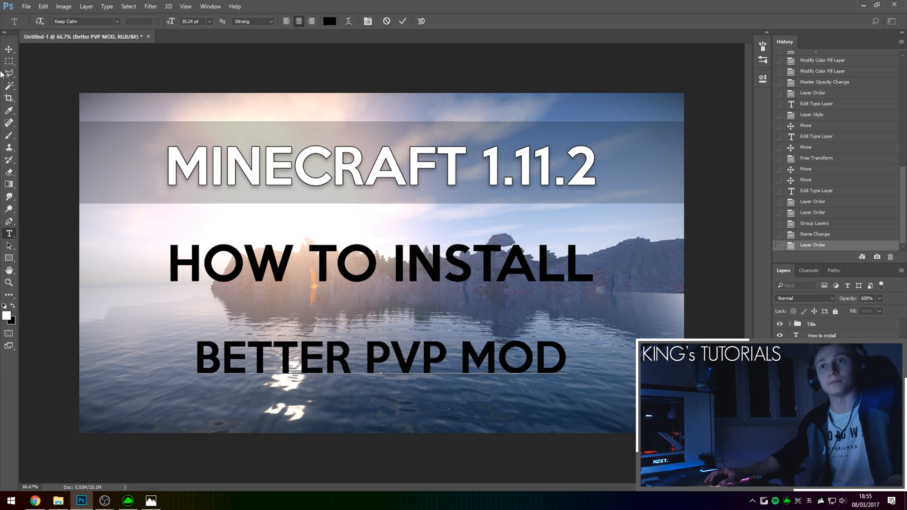
key("ctrl+Return")
Enlarge BETTER PVP MOD to match the width of HOW TO INSTALL and recentre it beneath that line.
key("ctrl+t")
left_click_drag(569, 385, 621, 392)
key("Return")
left_click_drag(574, 361, 549, 365)
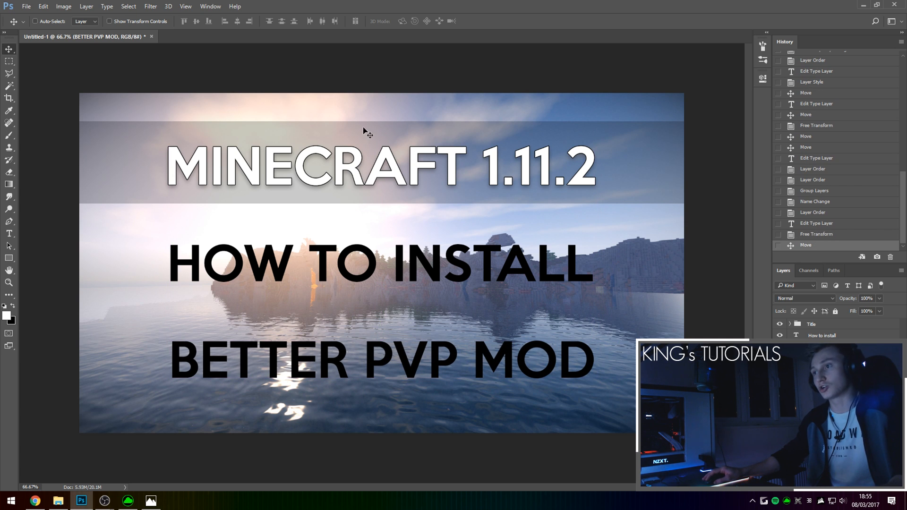
left_click(811, 325)
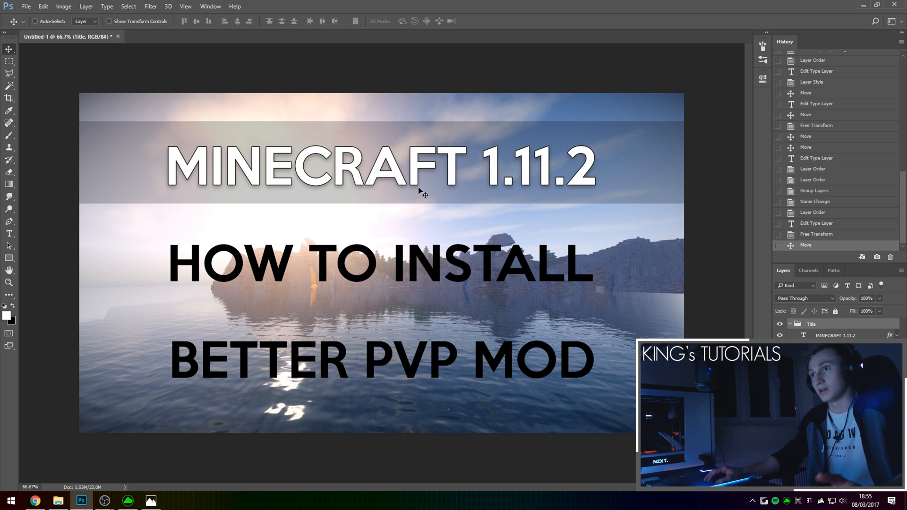
left_click(808, 336)
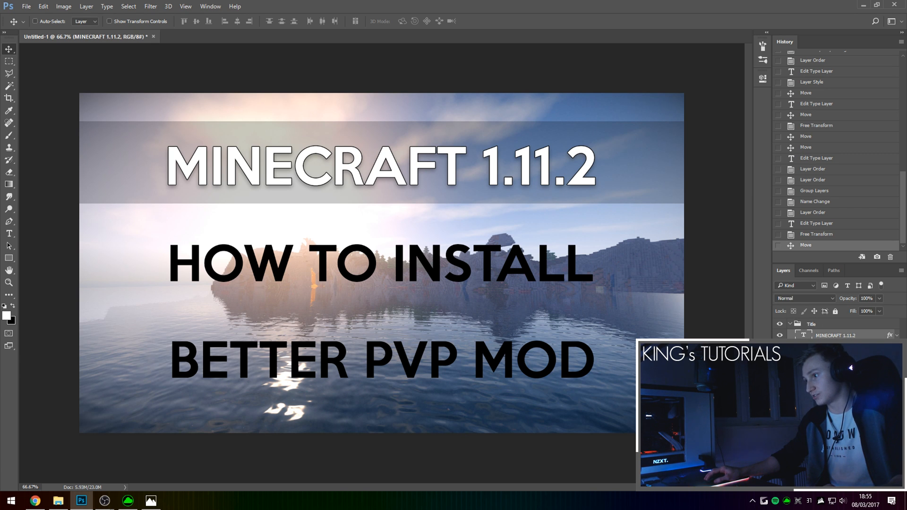
double_click(889, 335)
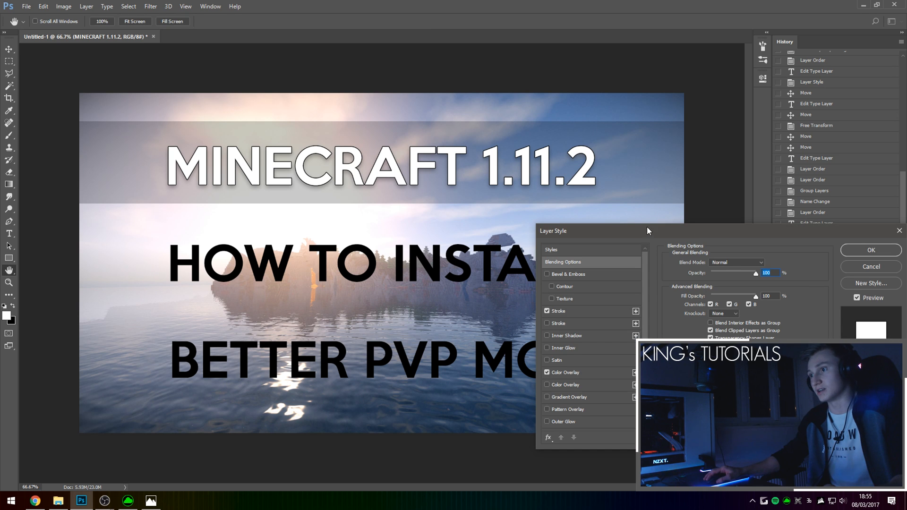
left_click_drag(638, 234, 423, 179)
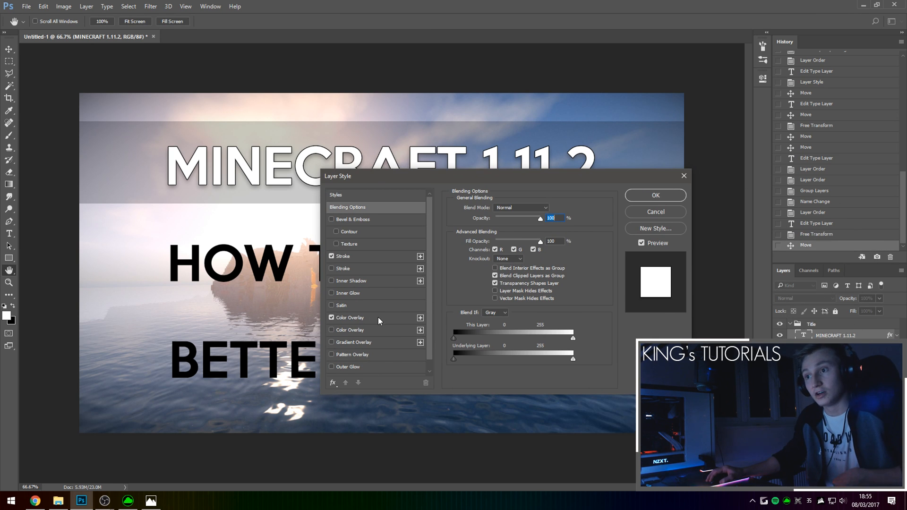
left_click(412, 330)
left_click(331, 331)
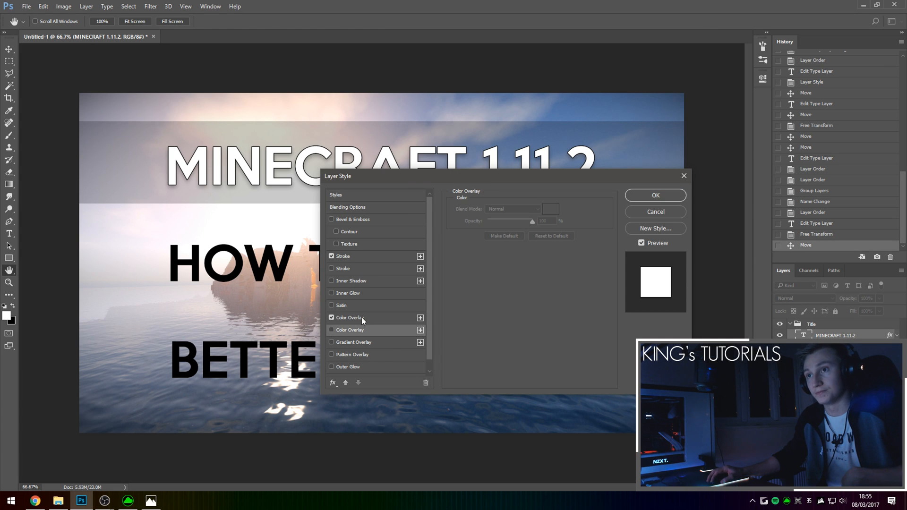
left_click(651, 209)
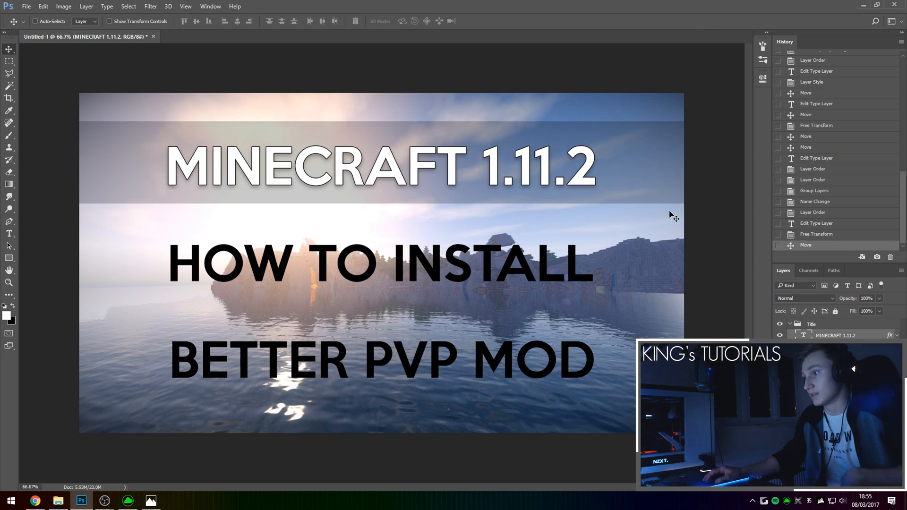
Copy the MINECRAFT 1.11.2 layer style onto the BETTER PVP MOD text and check which effects are enabled on it.
right_click(872, 337)
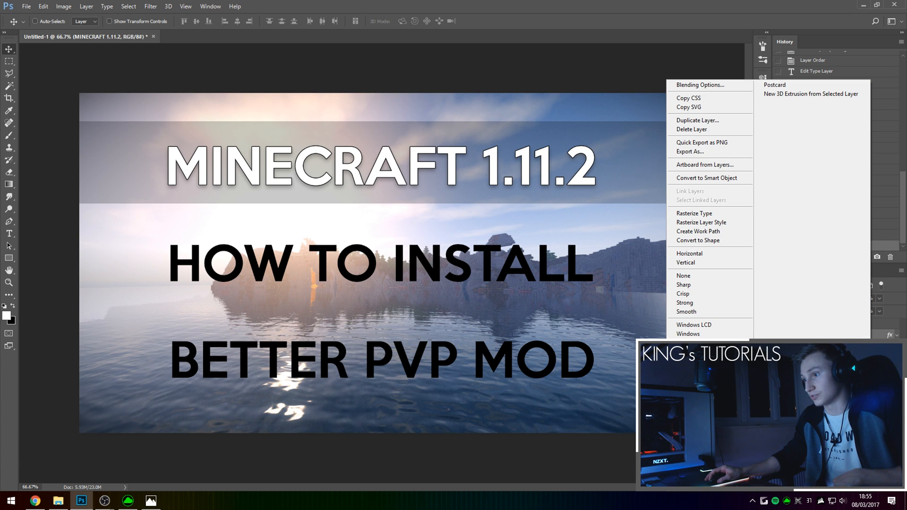
key("Escape")
right_click(839, 371)
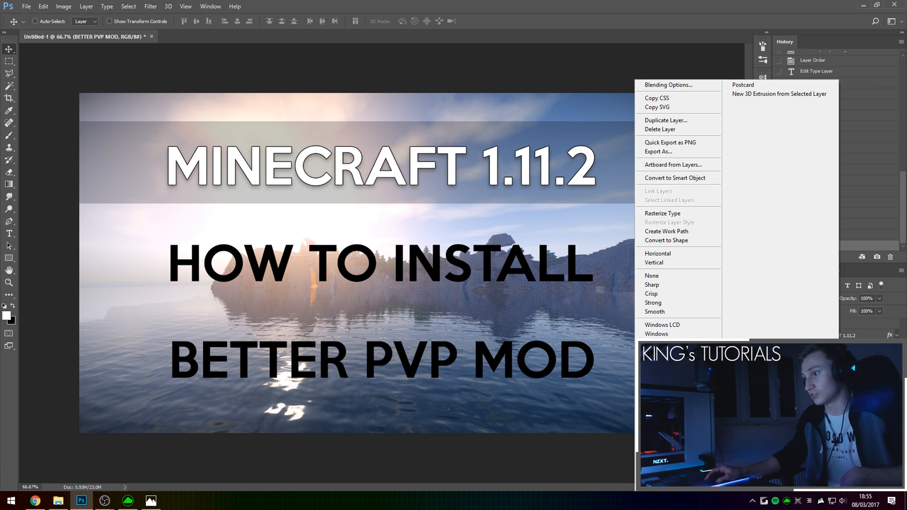
left_click(666, 377)
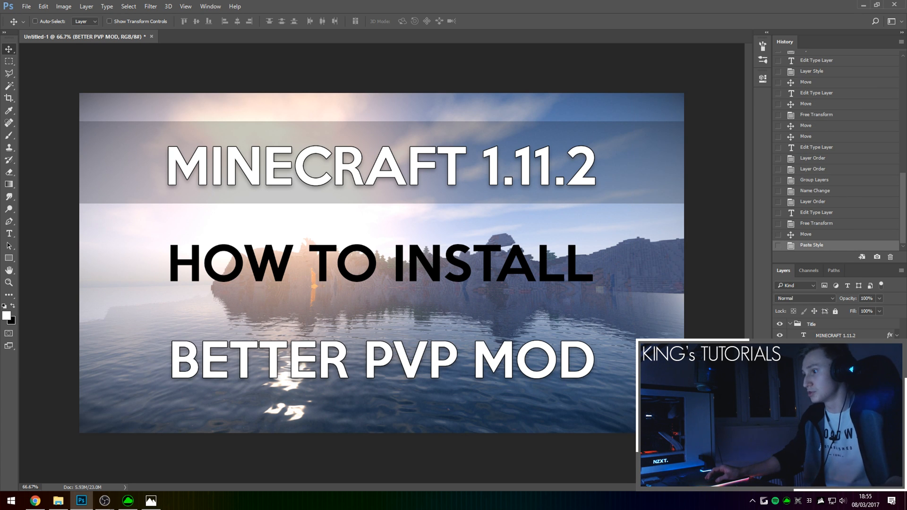
double_click(851, 371)
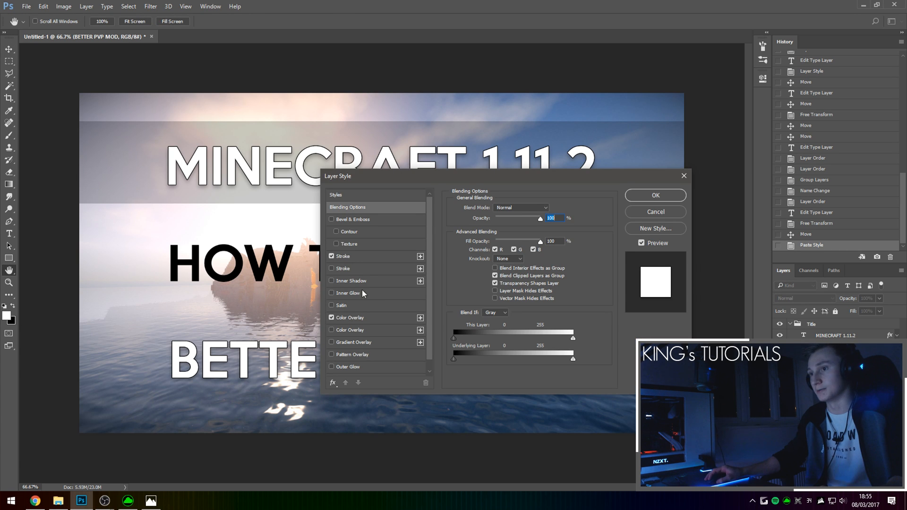
scroll(384, 290, "down", 1)
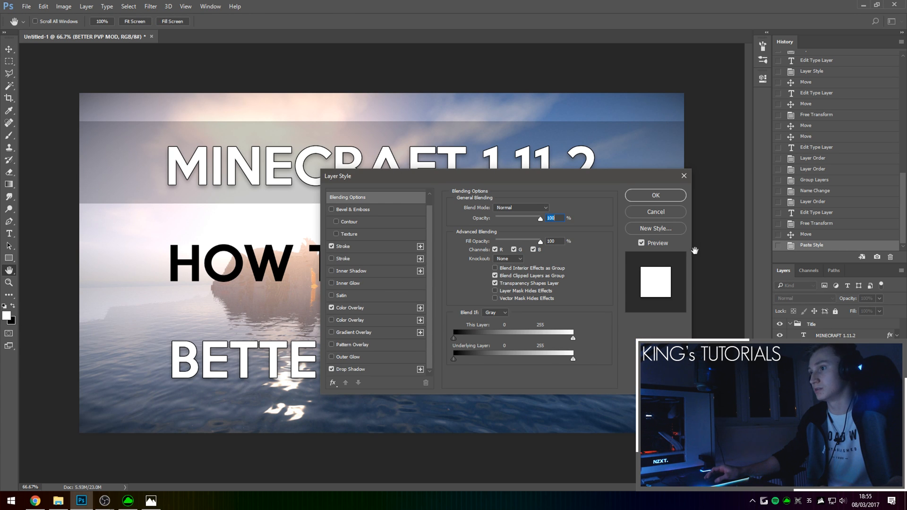
left_click(655, 195)
Undo the layer style pasted onto BETTER PVP MOD and turn on the CMYK proof preview.
key("ctrl+z")
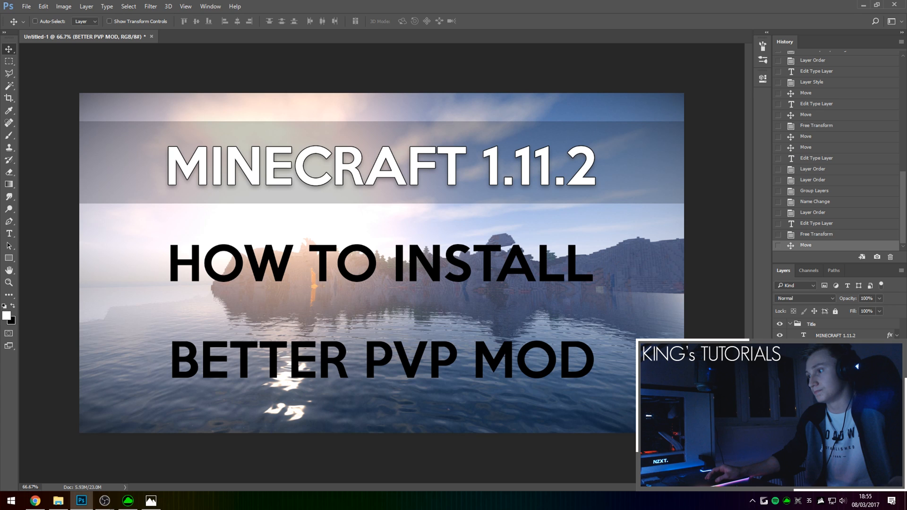
key("ctrl+y")
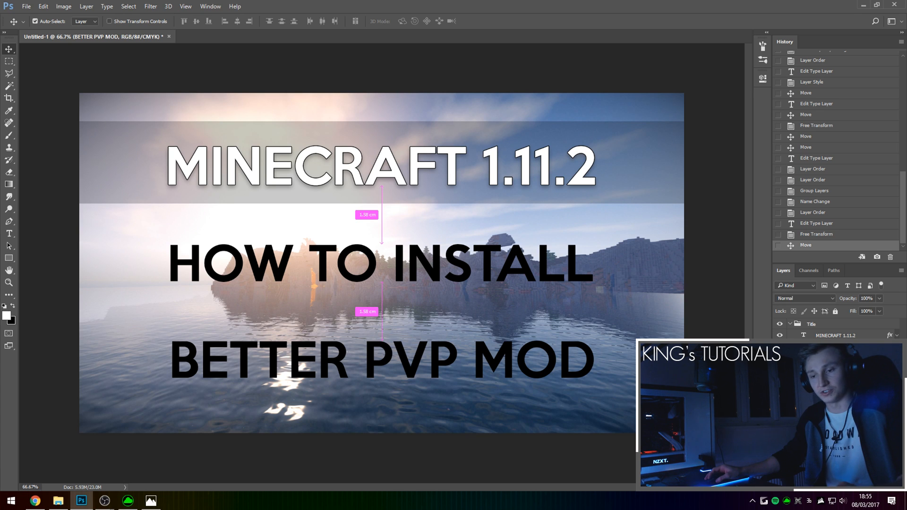
Restore the layer style pasted onto BETTER PVP MOD and compare it with the document four history states earlier.
key("ctrl+z")
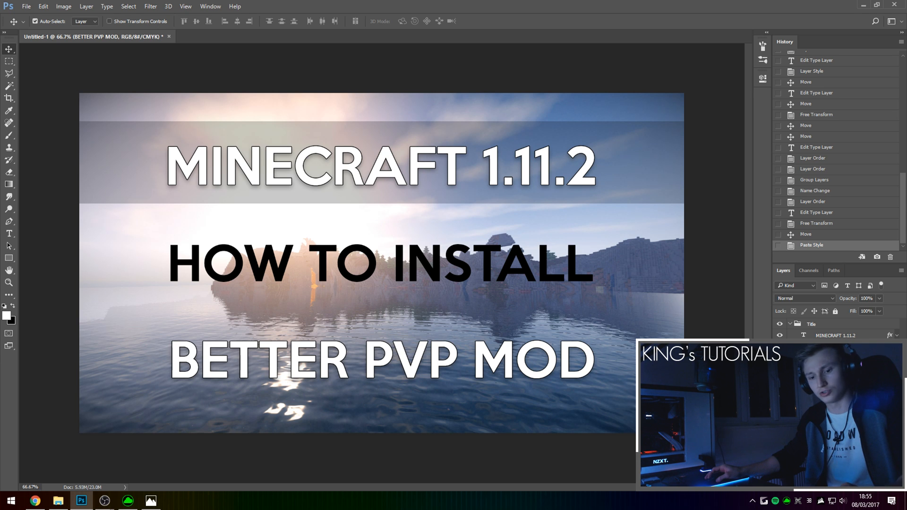
key("ctrl+alt+z")
key("ctrl+alt+z")
key("ctrl+alt+z")
key("ctrl+alt+z")
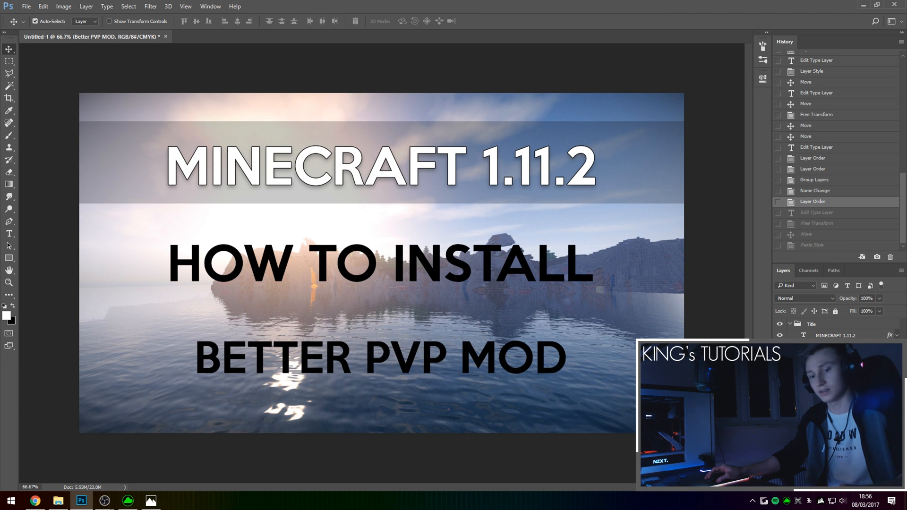
key("ctrl+shift+z")
key("ctrl+shift+z")
key("ctrl+shift+z")
key("ctrl+shift+z")
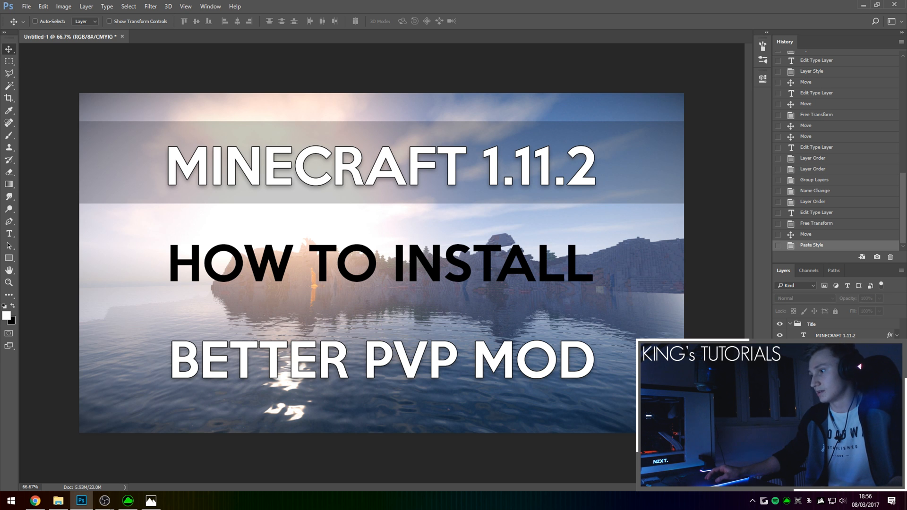
left_click(832, 369)
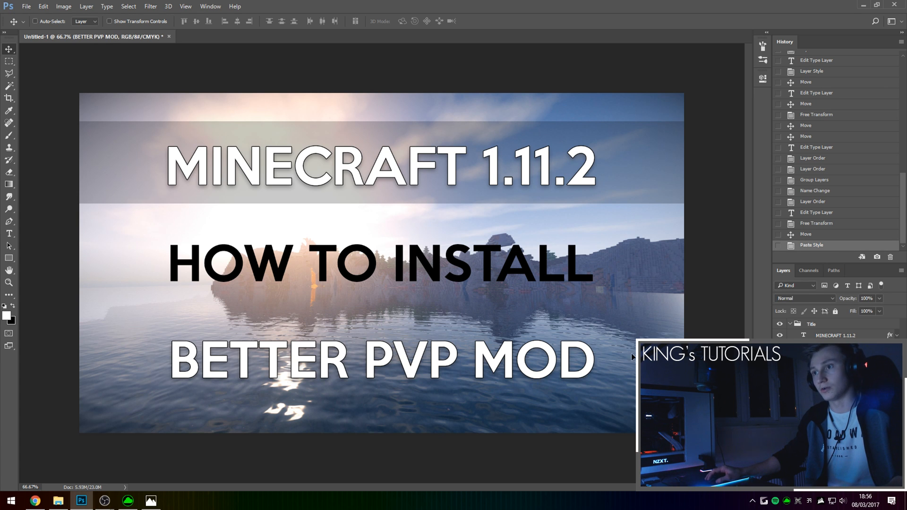
Recolour the HOW TO INSTALL text from black to a bright golden yellow, trying an orange shade first.
double_click(378, 263)
left_click(330, 20)
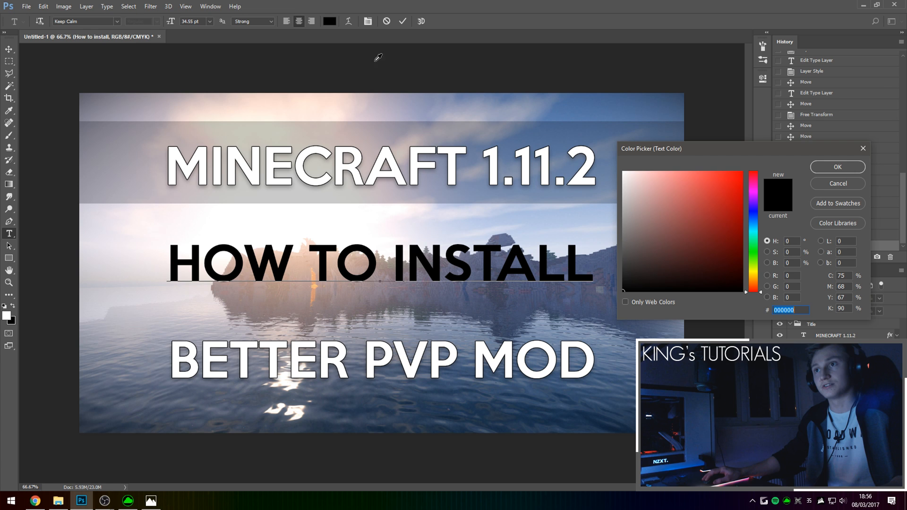
type("ff6600")
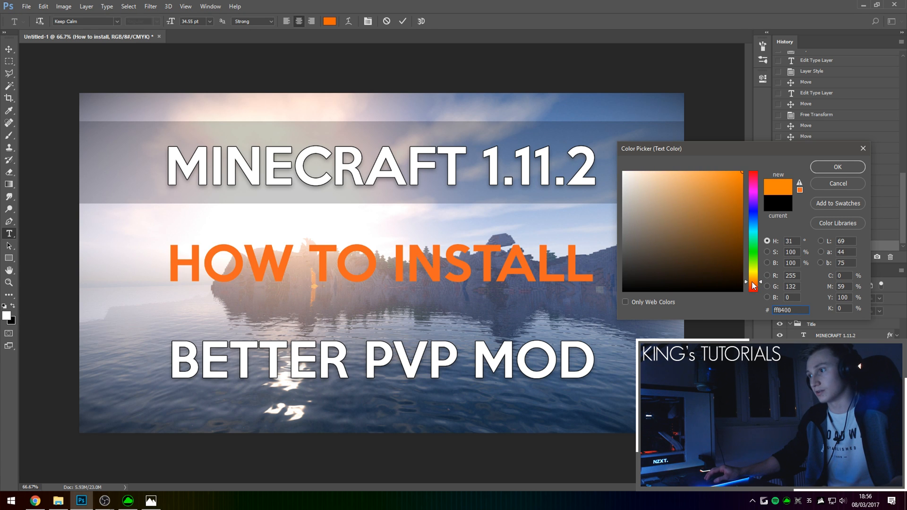
left_click(838, 167)
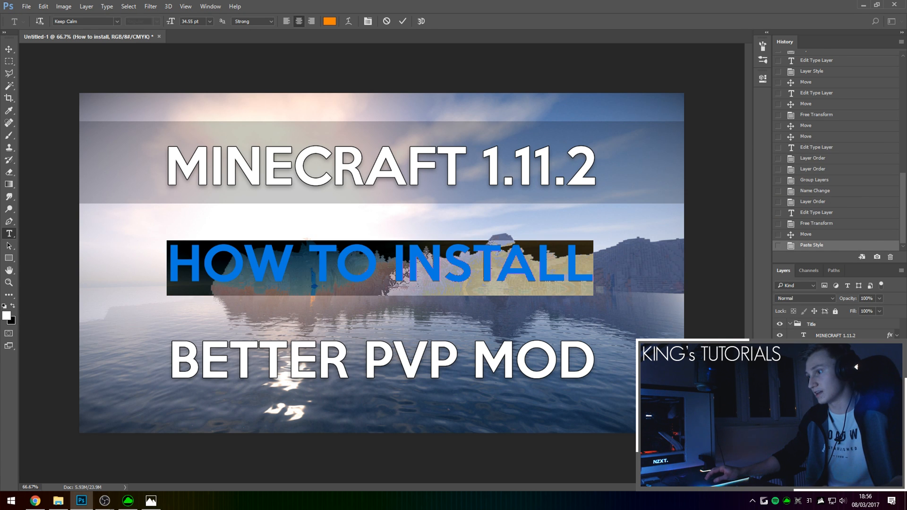
left_click(329, 21)
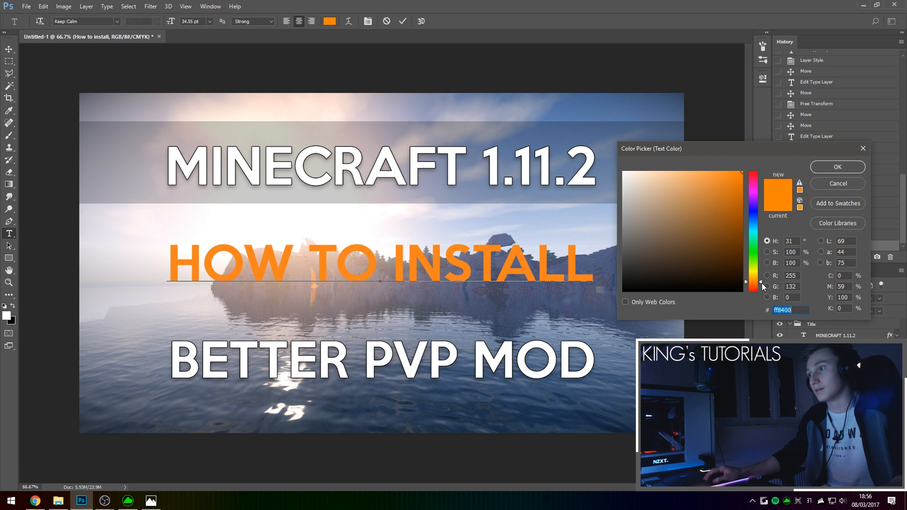
left_click(752, 276)
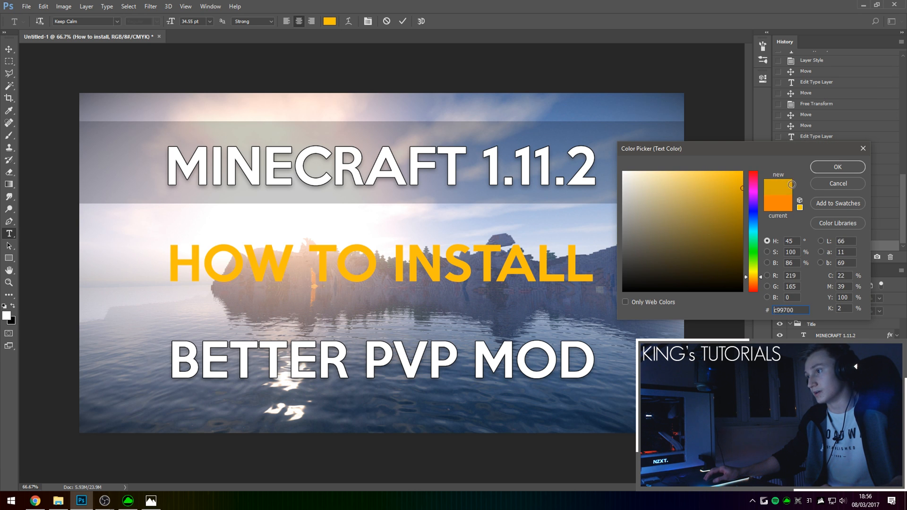
left_click_drag(753, 276, 753, 274)
left_click(848, 166)
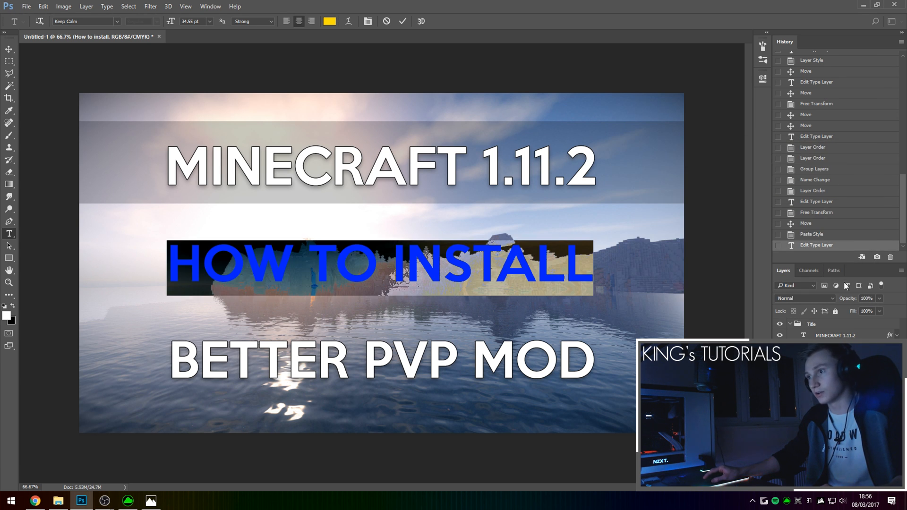
Add a drop shadow and a 2 px black outside stroke to HOW TO INSTALL and shift the line slightly right.
double_click(851, 347)
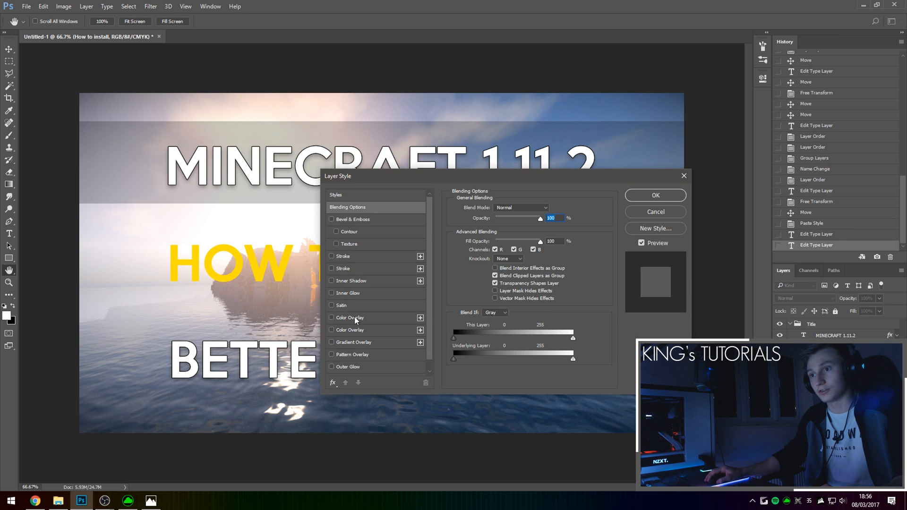
scroll(355, 364, "down", 1)
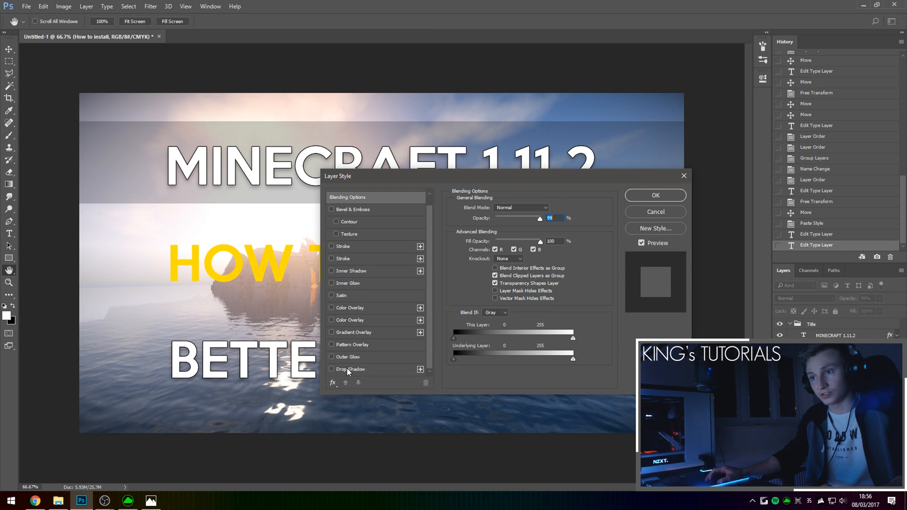
left_click(347, 368)
left_click(350, 244)
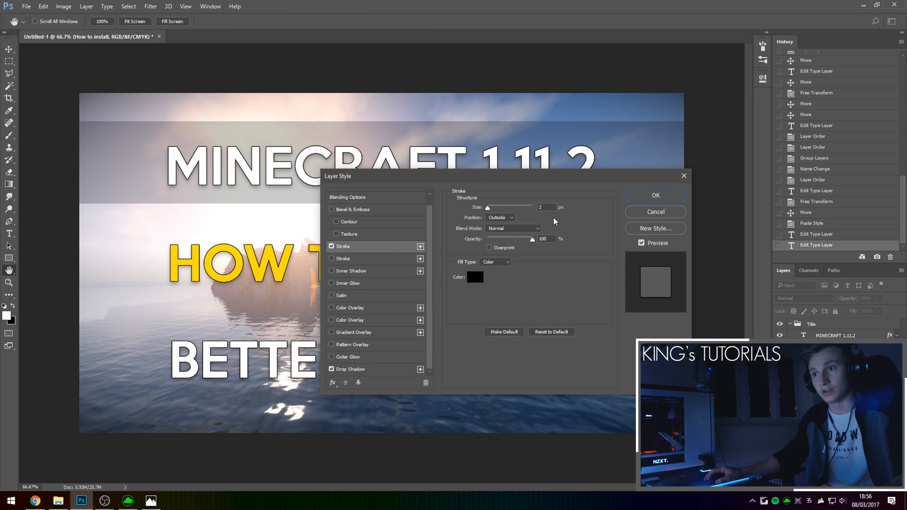
left_click(656, 197)
key("v")
left_click_drag(423, 269, 413, 279)
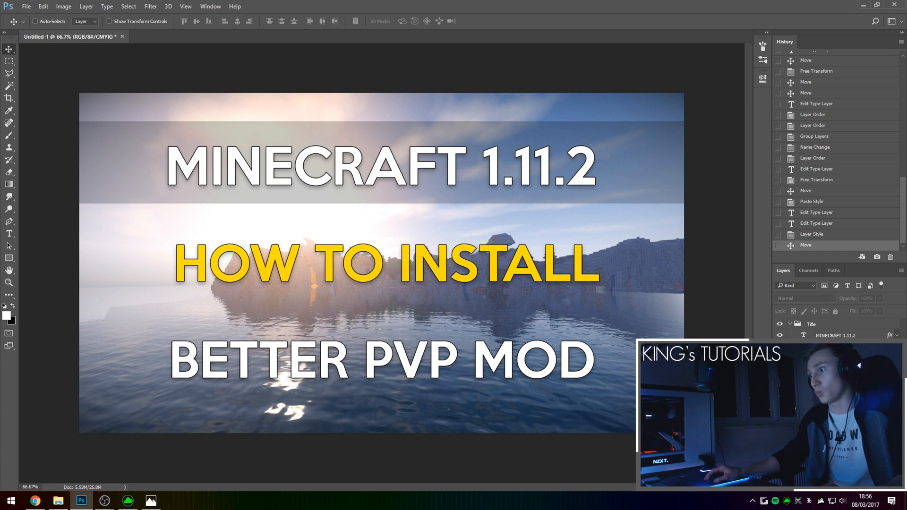
Retype the yellow HOW TO INSTALL line as SURVIVAL LET'S PLAY.
double_click(803, 347)
type("SURVIAL")
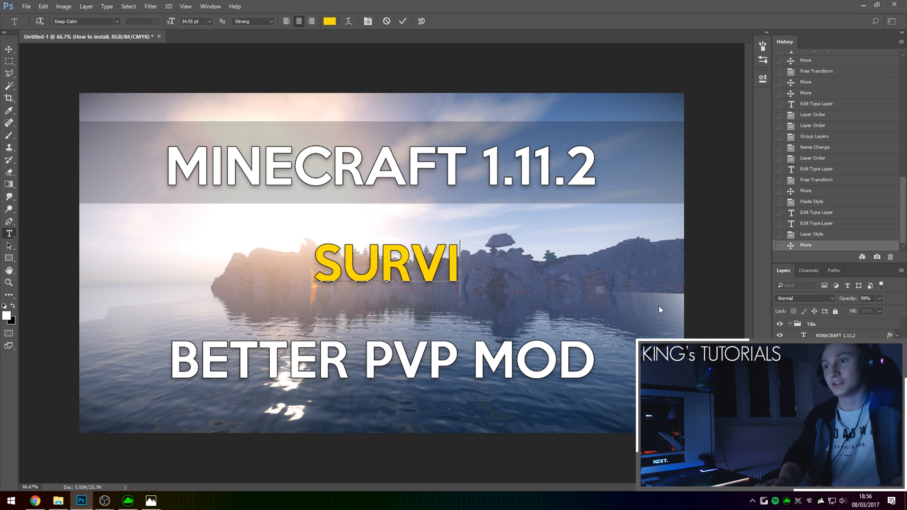
key("BackSpace")
key("BackSpace")
key("BackSpace")
key("BackSpace")
key("BackSpace")
type("VIVIAL L")
key("BackSpace")
key("BackSpace")
key("BackSpace")
key("BackSpace")
key("BackSpace")
key("BackSpace")
key("BackSpace")
key("BackSpace")
key("BackSpace")
key("BackSpace")
key("BackSpace")
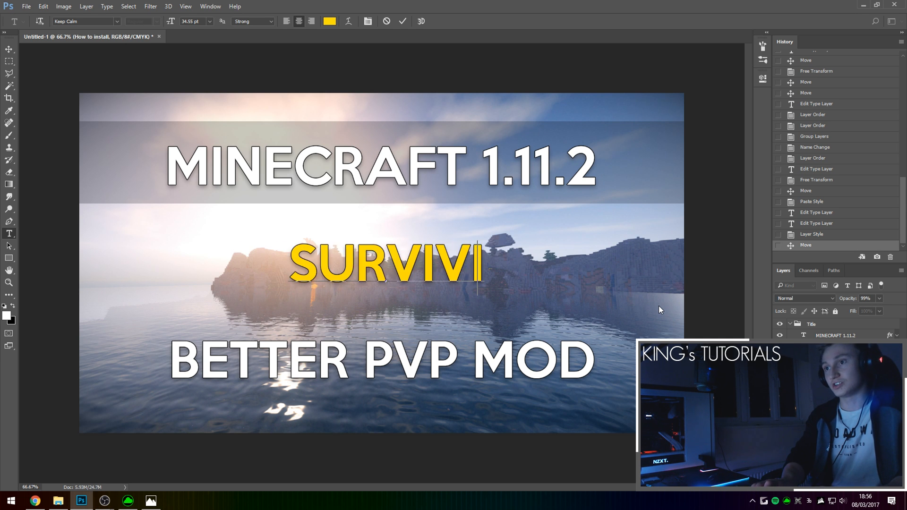
type("SURVIVIA")
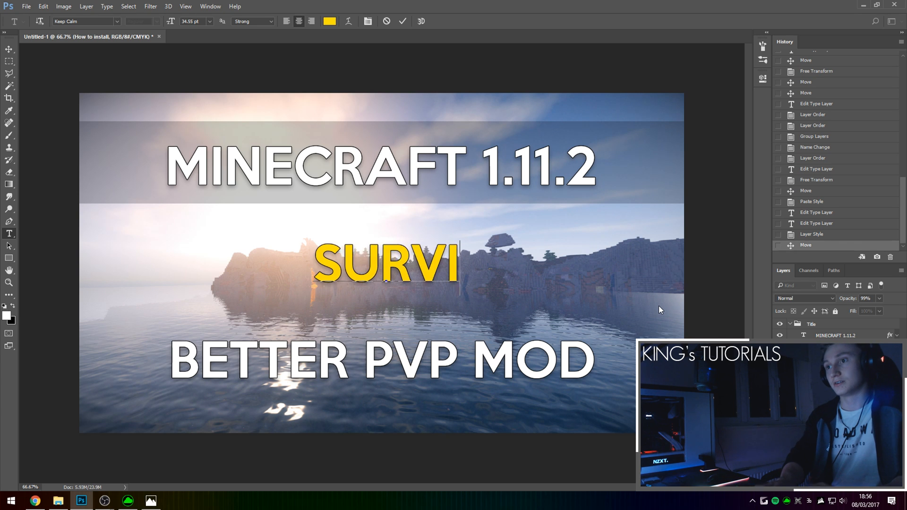
key("BackSpace")
key("BackSpace")
type("AL")
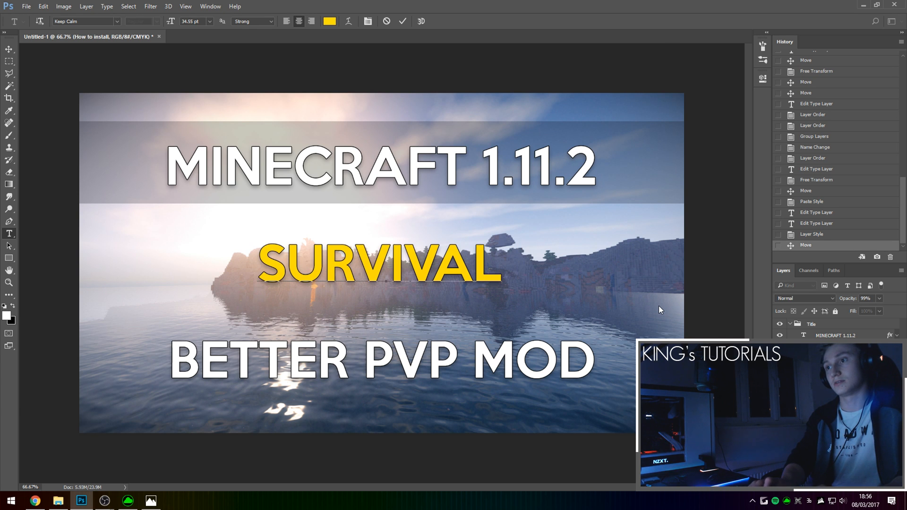
type(" LE")
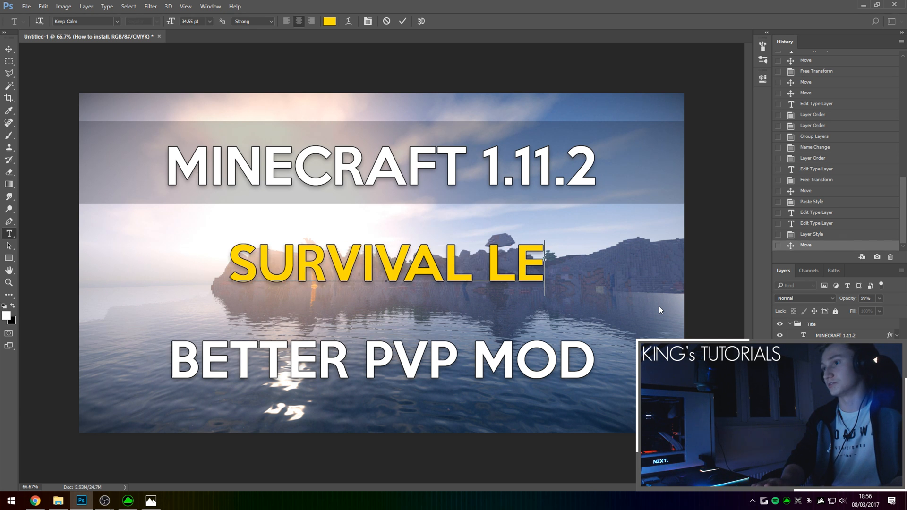
type("T'S PLAY")
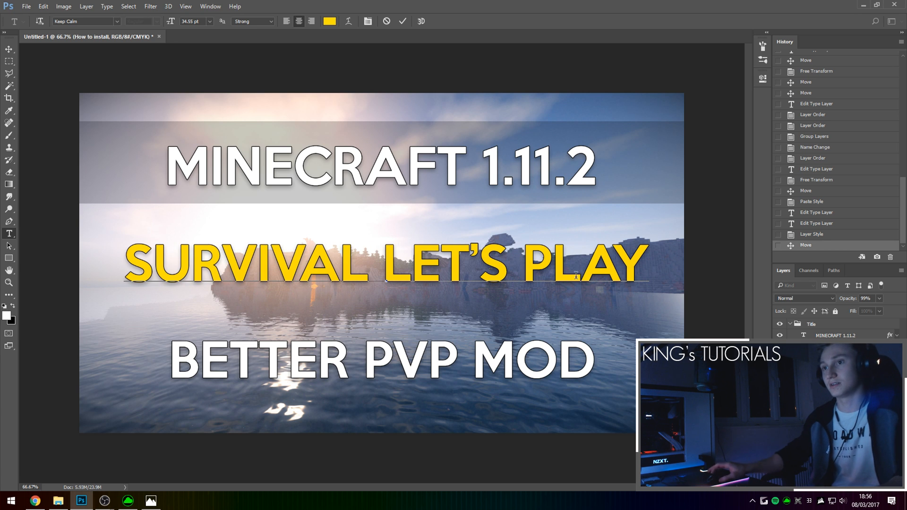
left_click(5, 47)
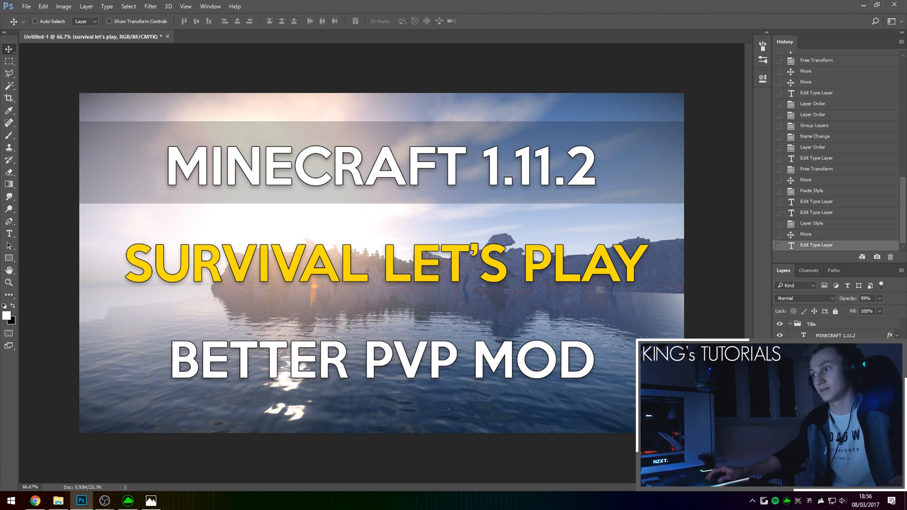
double_click(601, 360)
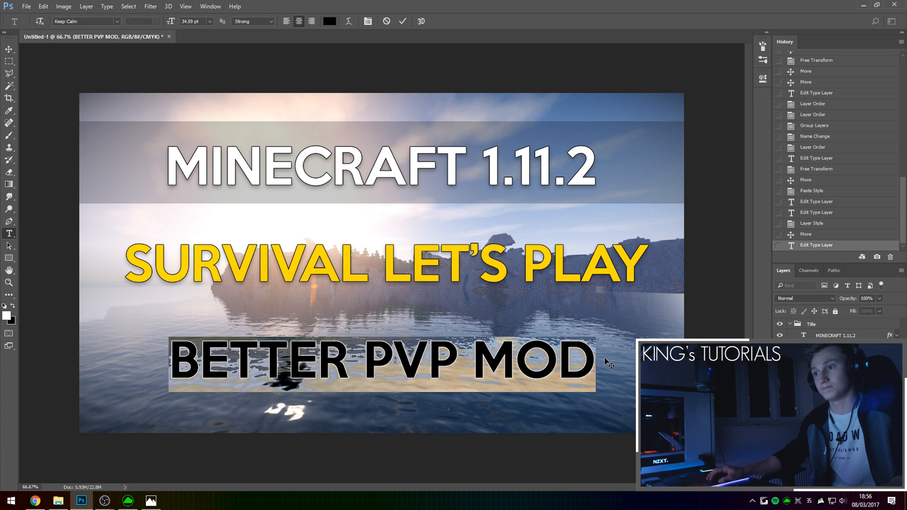
left_click(589, 355)
left_click_drag(604, 357, 139, 332)
key("ctrl+Return")
key("v")
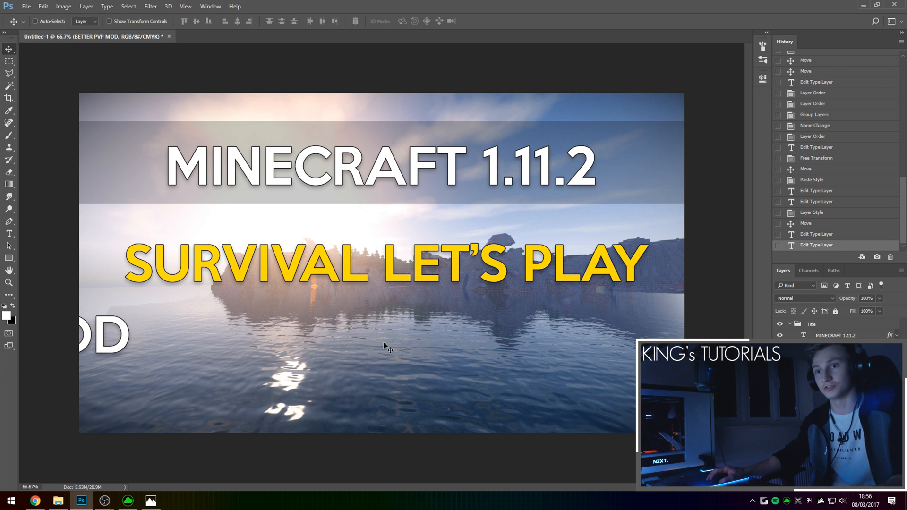
key("ctrl+z")
Retype the BETTER PVP MOD line as HARDCORE EDITION.
double_click(382, 374)
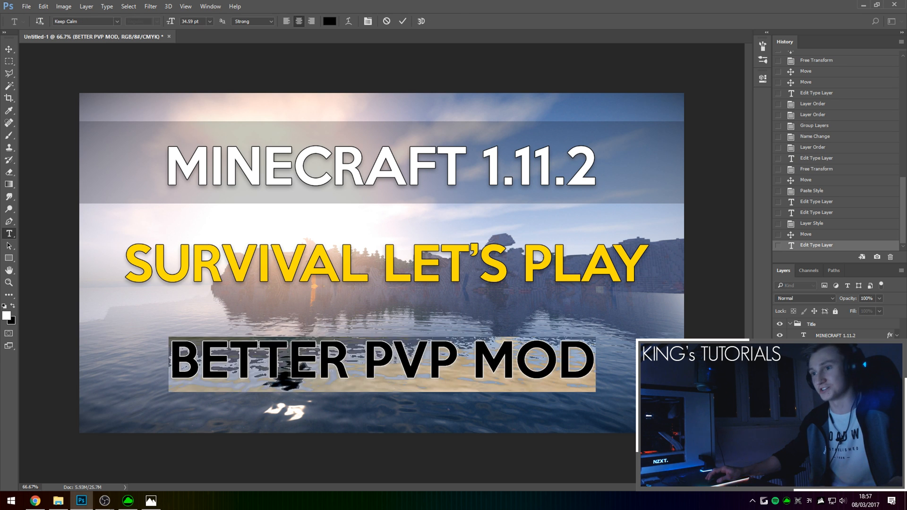
type("HARD")
key("BackSpace")
type("CORE")
key("BackSpace")
key("BackSpace")
key("BackSpace")
key("BackSpace")
type("DCORE EDITION")
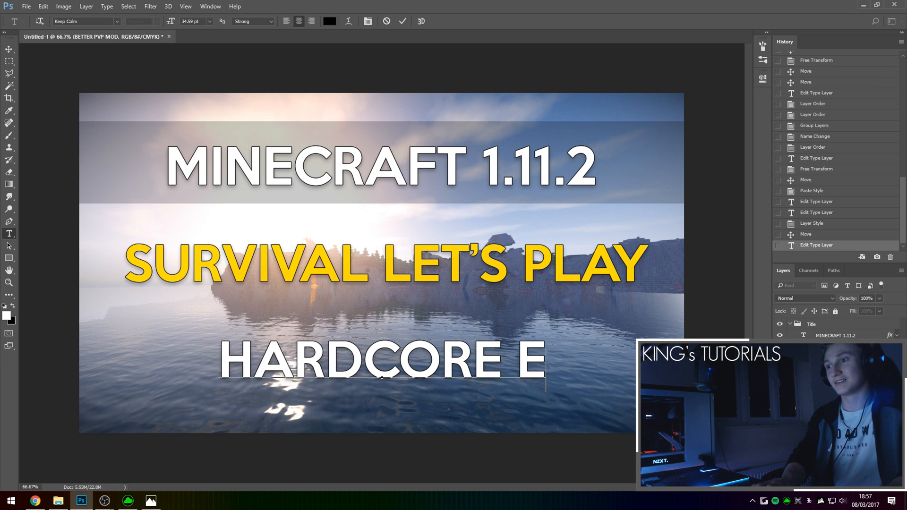
left_click(8, 50)
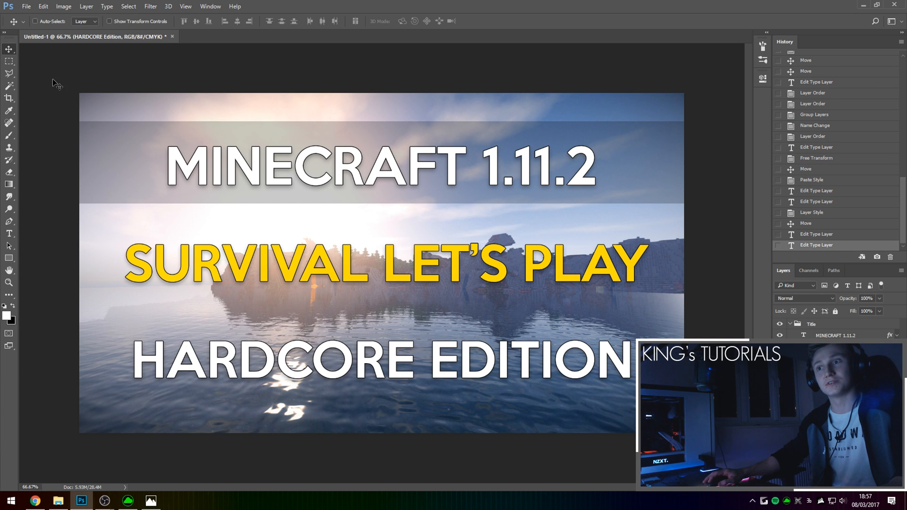
double_click(803, 358)
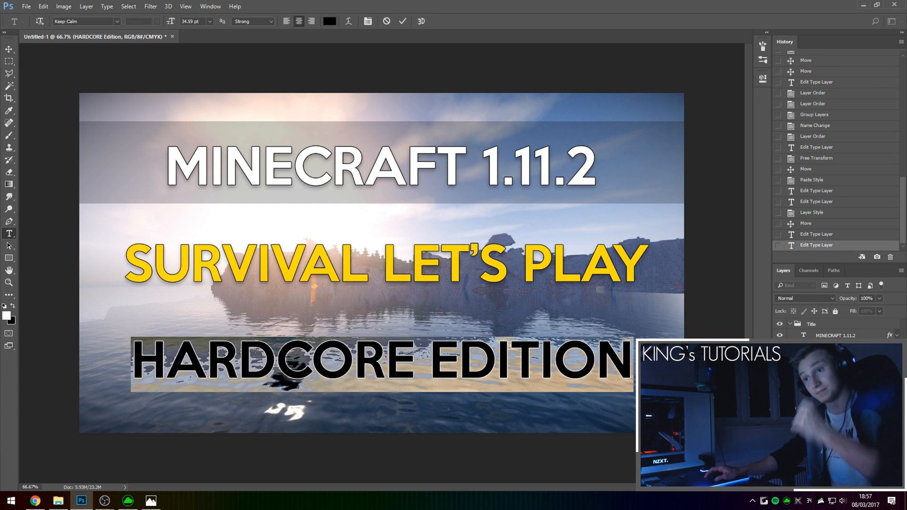
key("ctrl+Return")
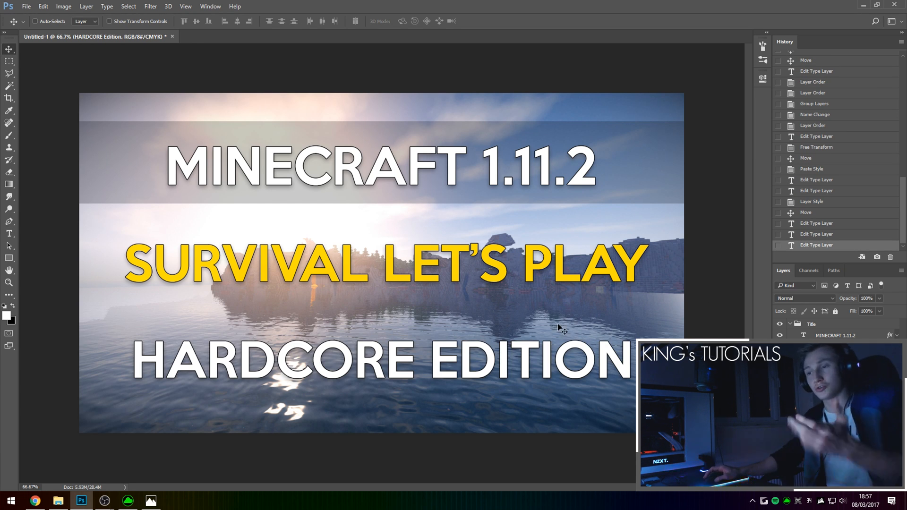
Delete the HARDCORE EDITION layer and revert the document history to the state before the two title lines were retyped.
key("Delete")
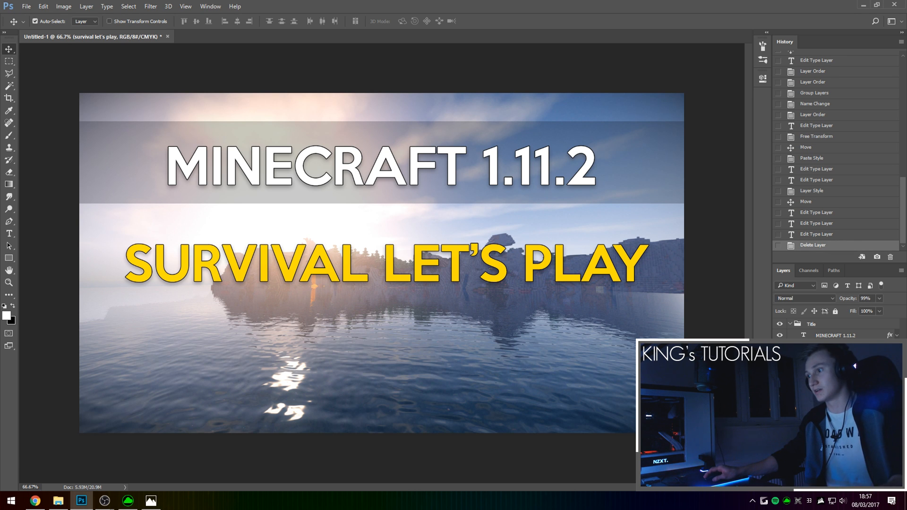
key("ctrl+z")
key("ctrl+z")
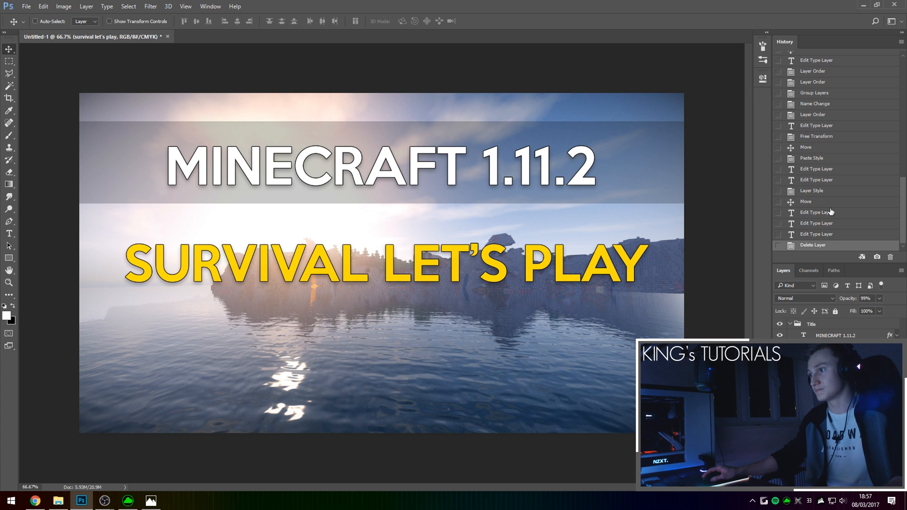
left_click(829, 211)
left_click(824, 202)
left_click(825, 193)
left_click(826, 202)
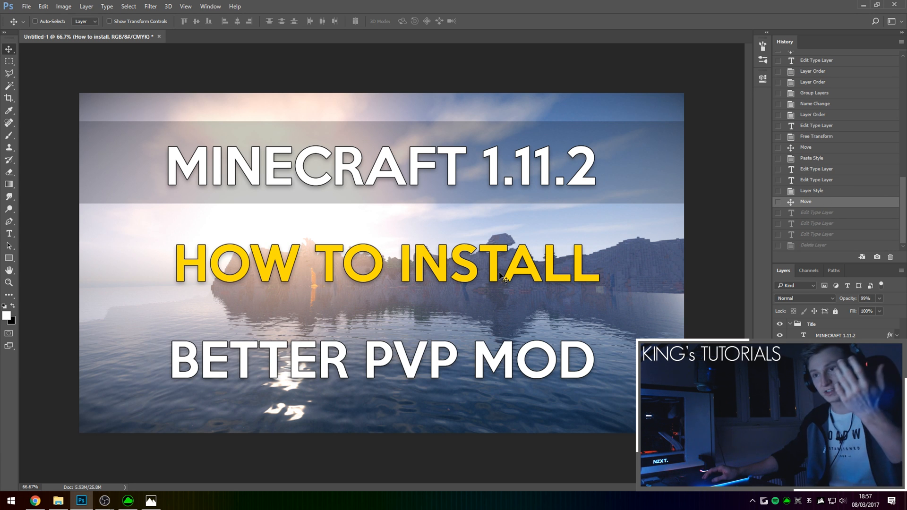
Move HOW TO INSTALL slightly lower between the other two title lines and check the Thumbnails folder in File Explorer.
left_click_drag(507, 258, 508, 263)
left_click(58, 500)
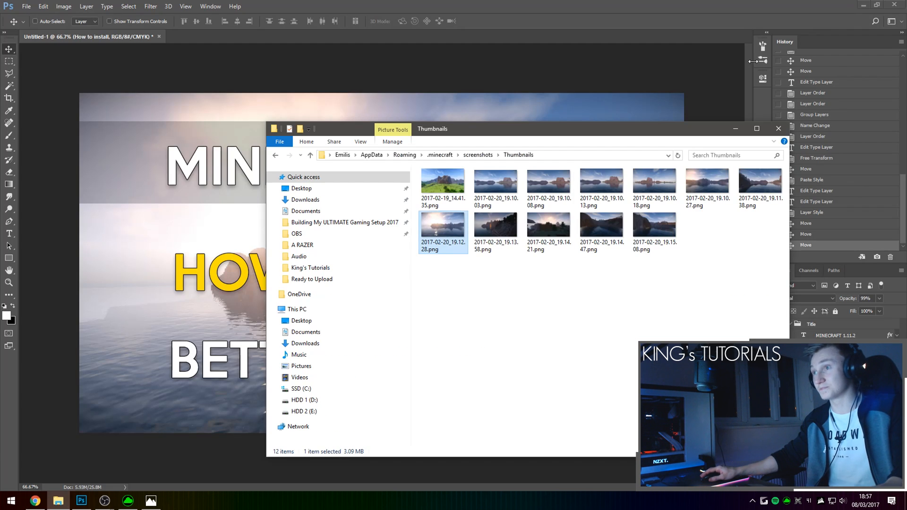
left_click(736, 128)
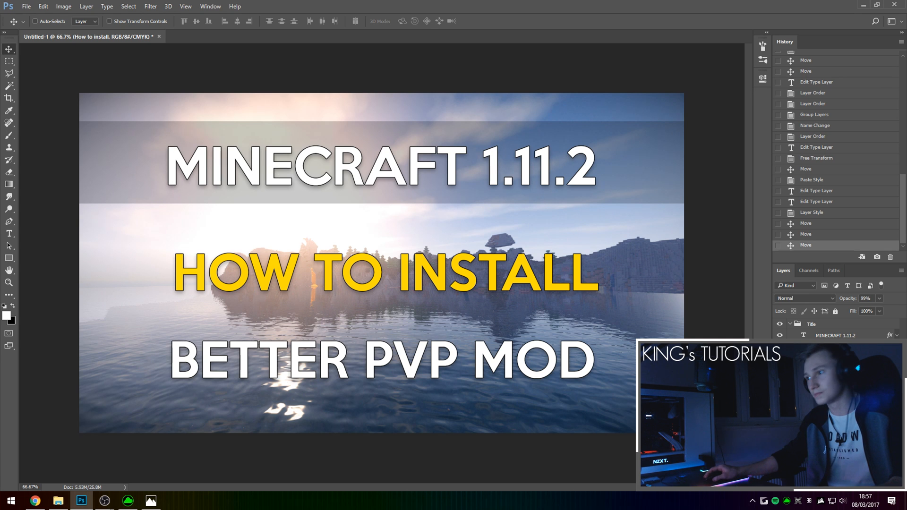
Nudge the MINECRAFT 1.11.2 line about 0.03 cm right and 0.09 cm up within its translucent band, and deselect it.
left_click(825, 336)
left_click_drag(455, 162, 457, 161)
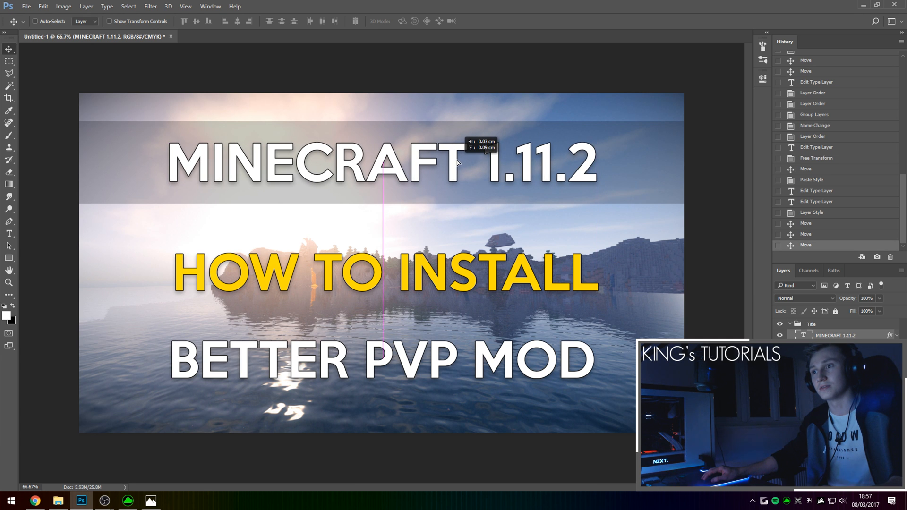
left_click_drag(457, 160, 457, 160)
left_click(803, 425)
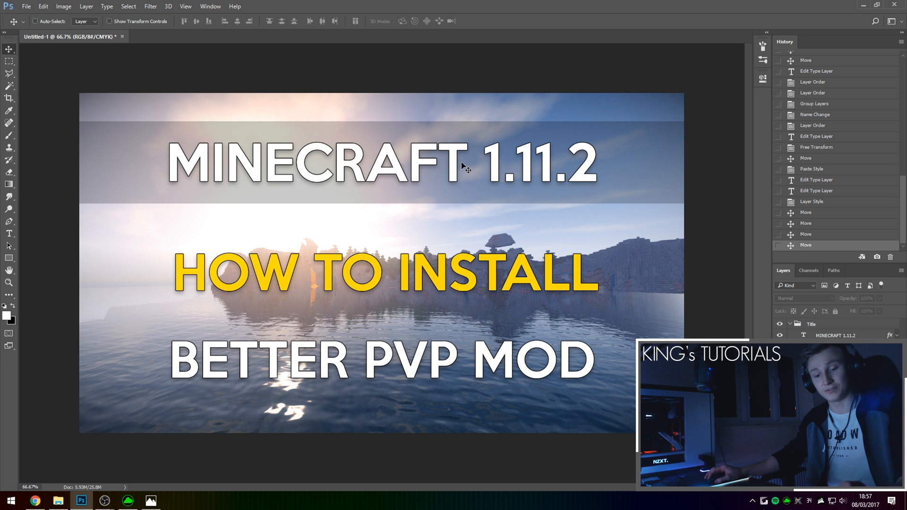
Save the document in the YouTube folder as Minecraft Thumbnail.psd with Maximize Compatibility enabled.
key("ctrl")
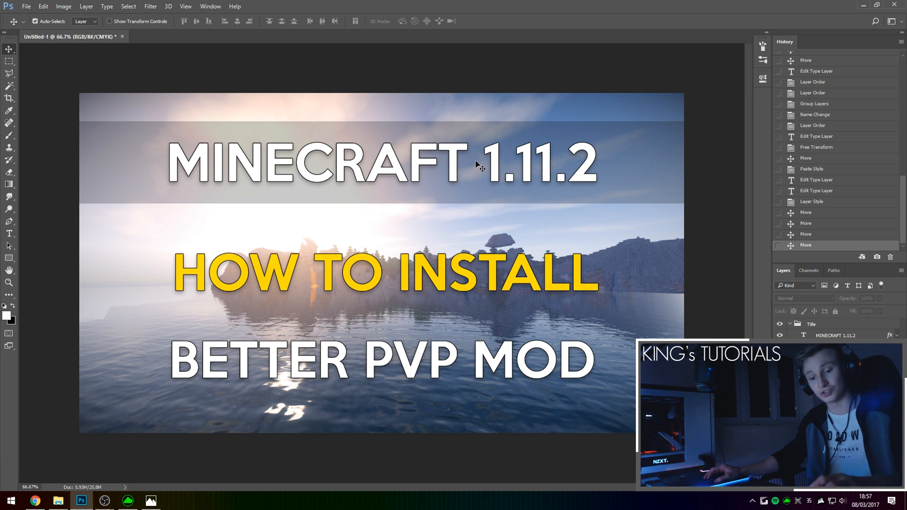
key("ctrl+s")
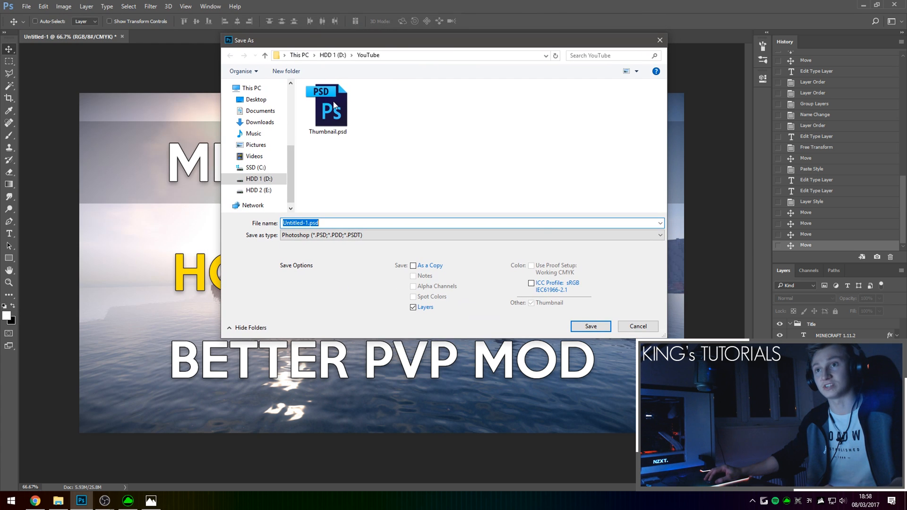
left_click(352, 86)
left_click(319, 223)
left_click(319, 223)
left_click_drag(310, 223, 166, 207)
key("BackSpace")
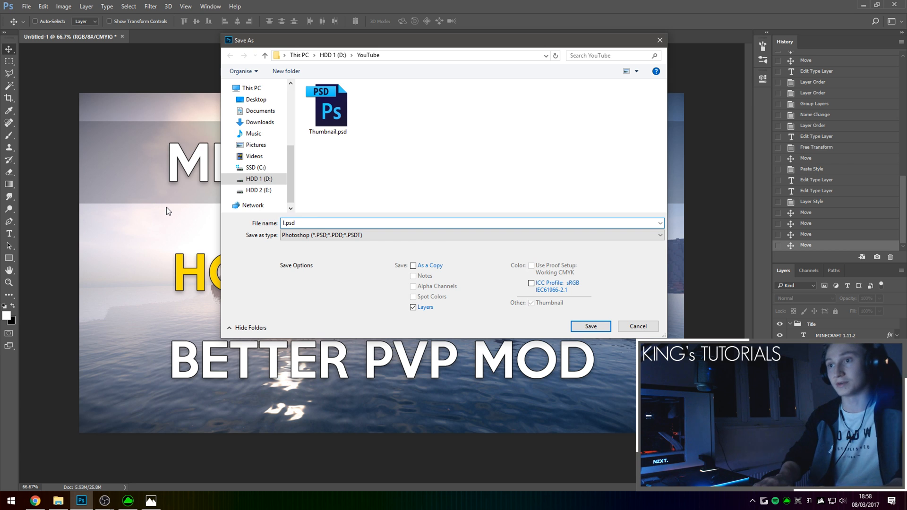
type("ecraft Thu")
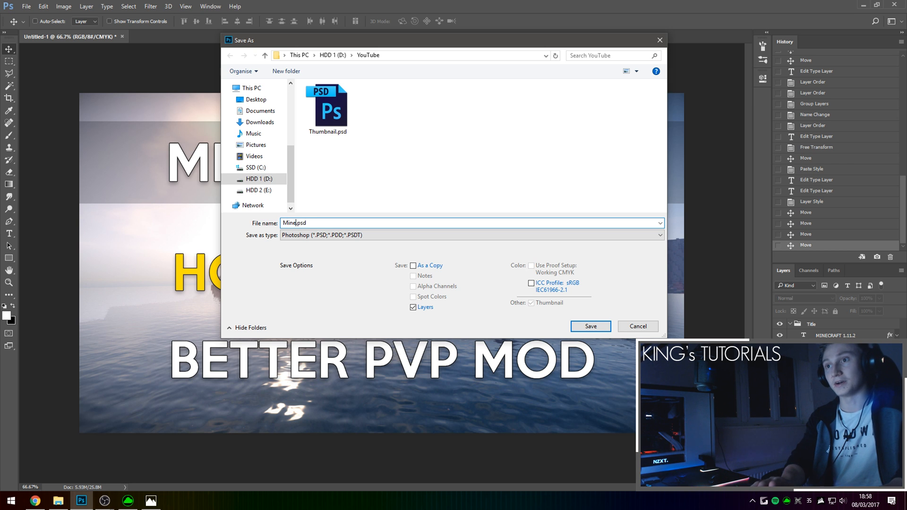
type("mbnail")
key("Return")
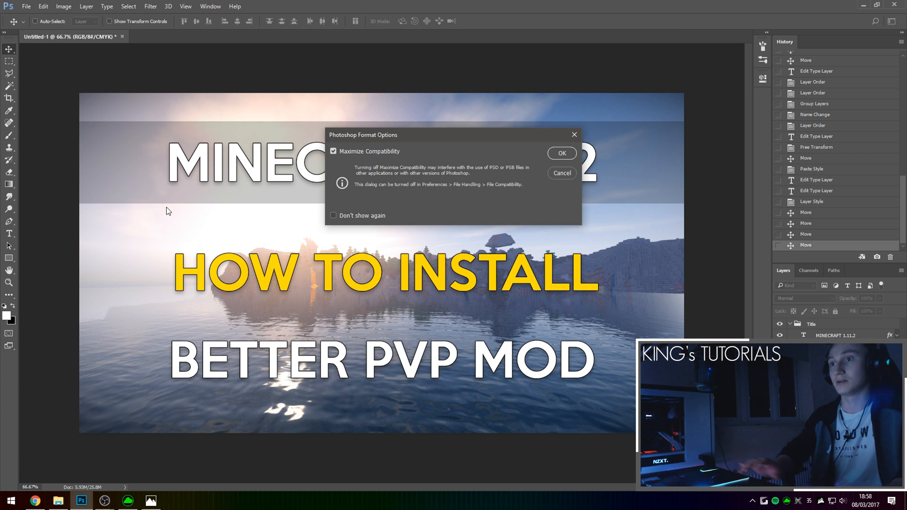
key("Return")
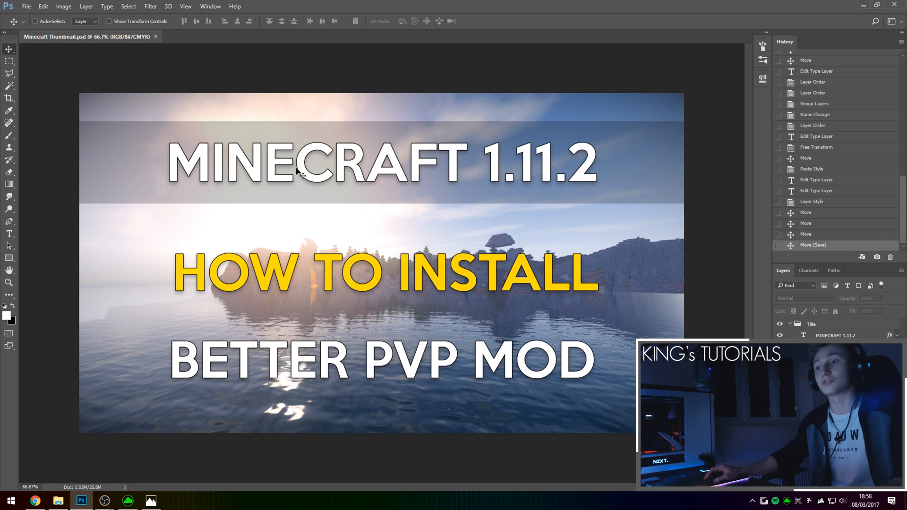
Export the thumbnail at 1920 x 1080 as the PNG file Minecraft Survival Let's play #1.png in the YouTube folder.
left_click(27, 6)
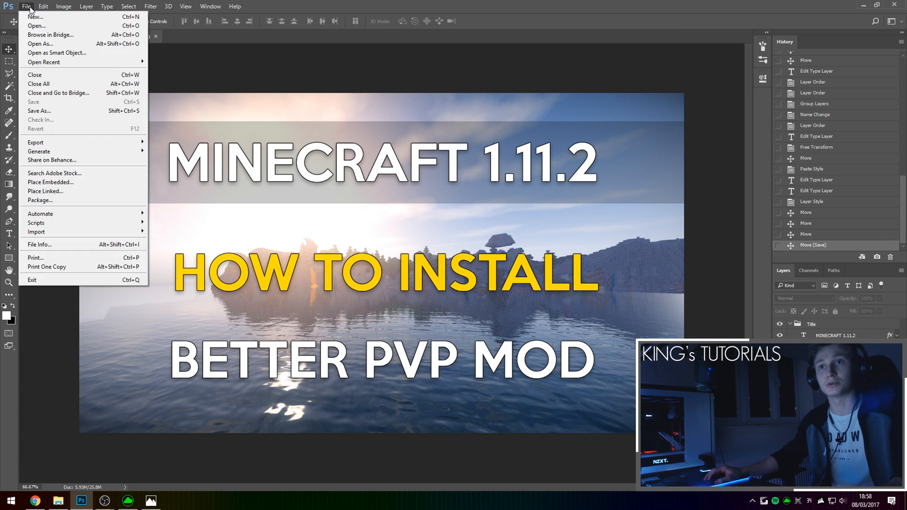
left_click(203, 150)
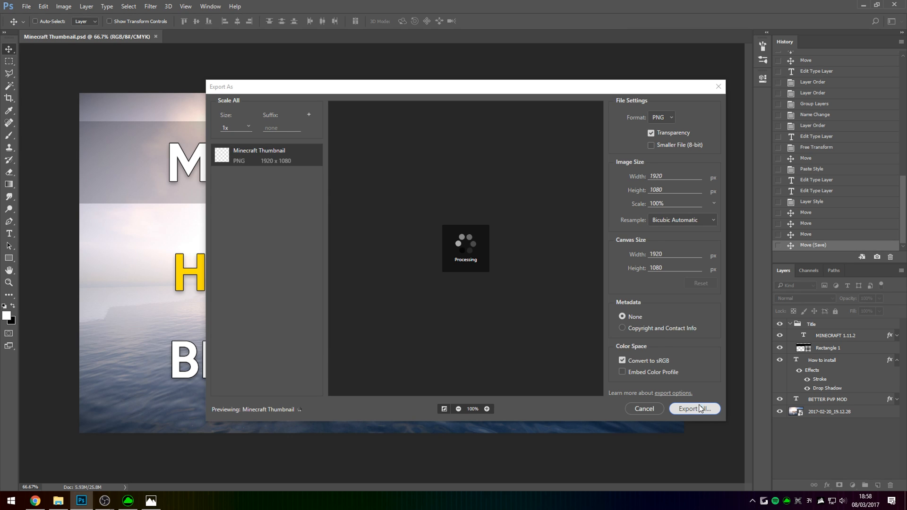
left_click(700, 408)
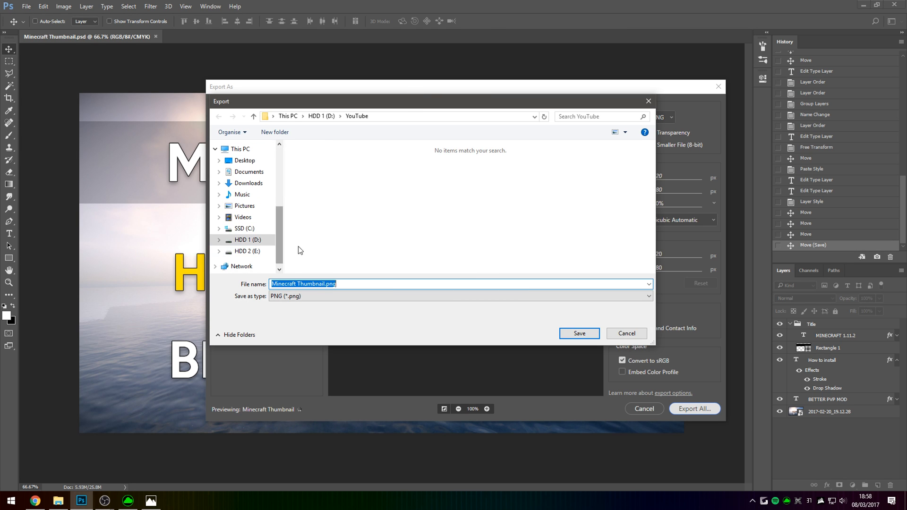
left_click(374, 284)
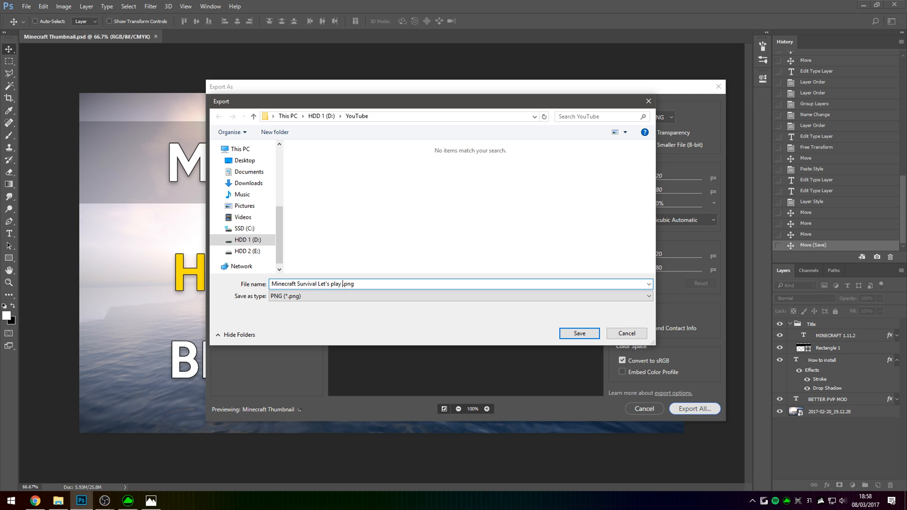
key("Return")
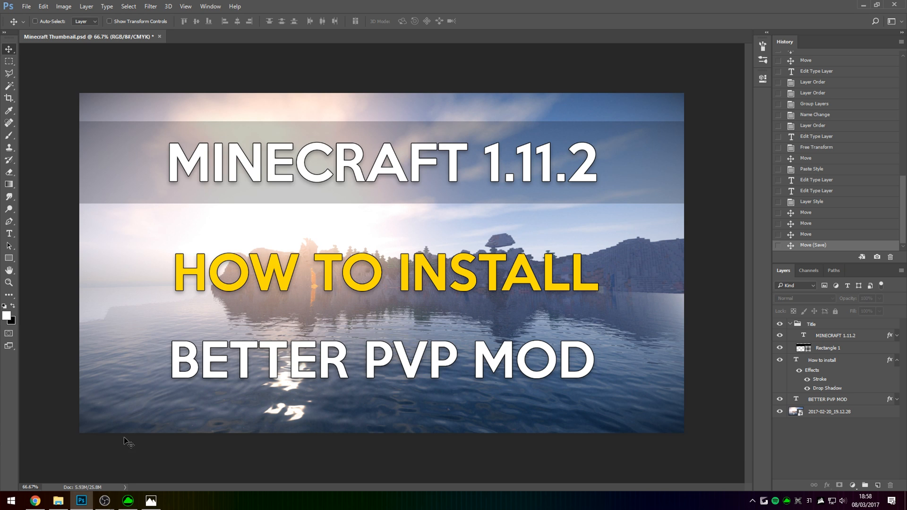
Switch to File Explorer, open the YouTube folder on HDD 1 (D:) and display its files as large thumbnails.
left_click(58, 500)
left_click(332, 405)
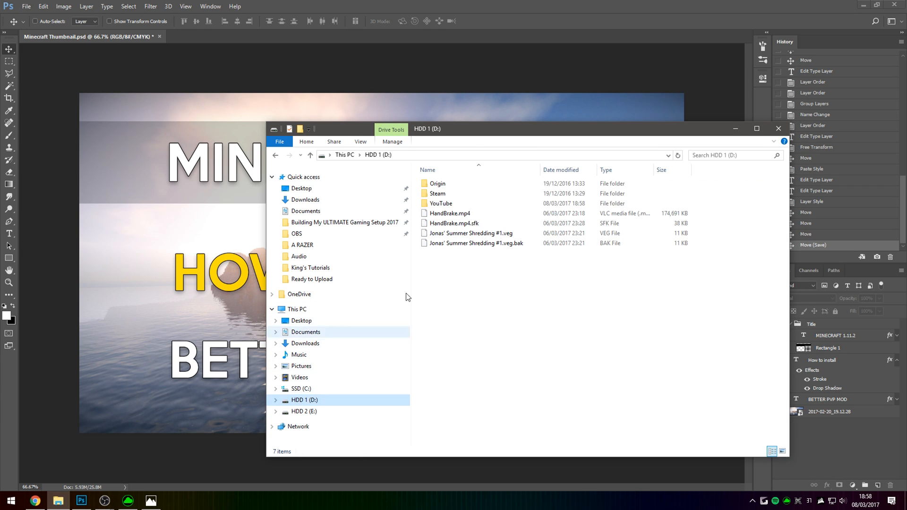
double_click(468, 201)
left_click(432, 231)
right_click(476, 261)
mouse_move(523, 268)
left_click(621, 266)
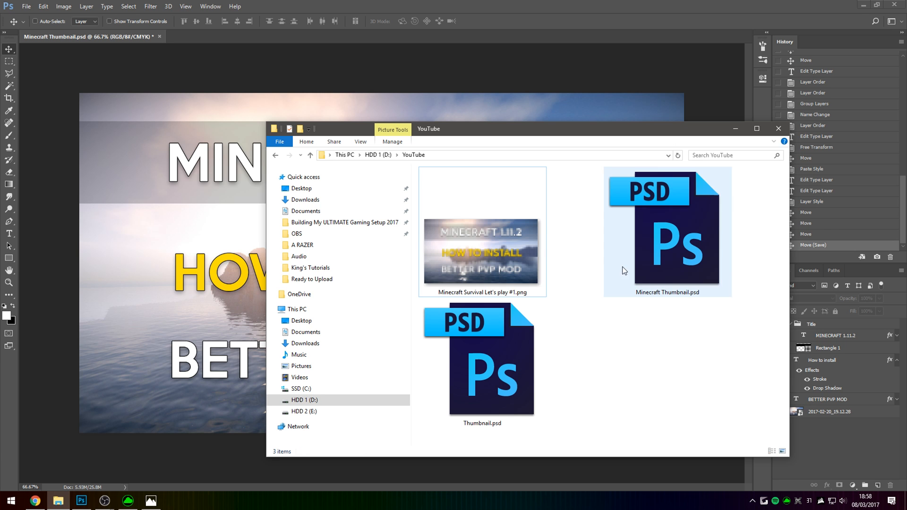
View the exported Minecraft Survival Let's play #1.png in Photos, and minimize the viewer and the File Explorer window.
double_click(516, 263)
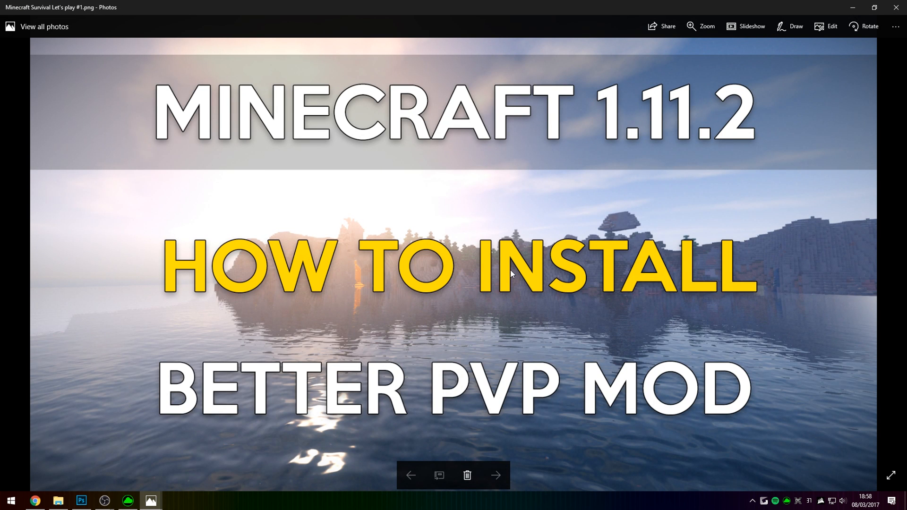
left_click(852, 7)
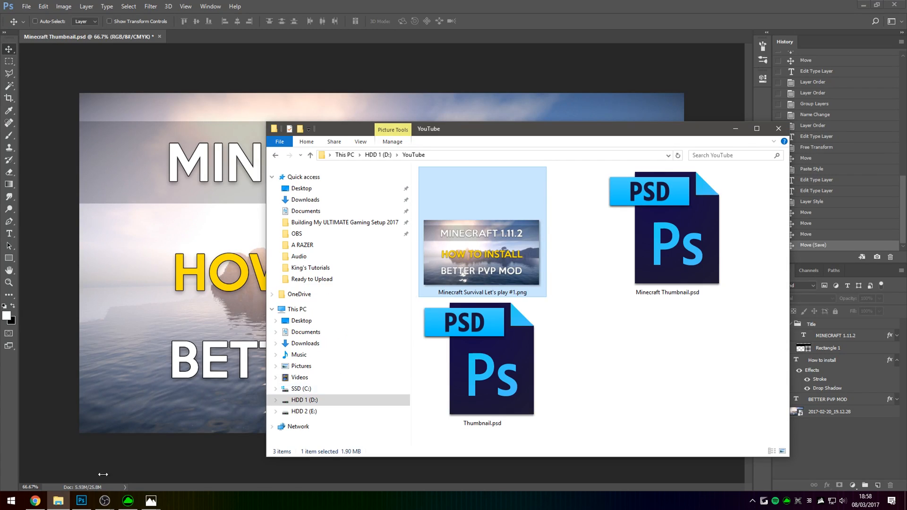
left_click(736, 129)
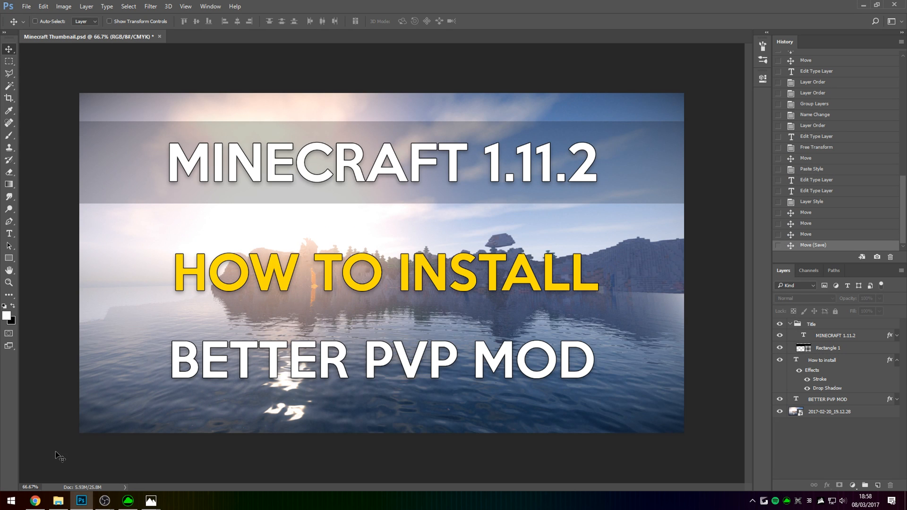
Switch to Chrome and show the Videos page of the King's Tutorials YouTube channel.
left_click(35, 501)
left_click(64, 8)
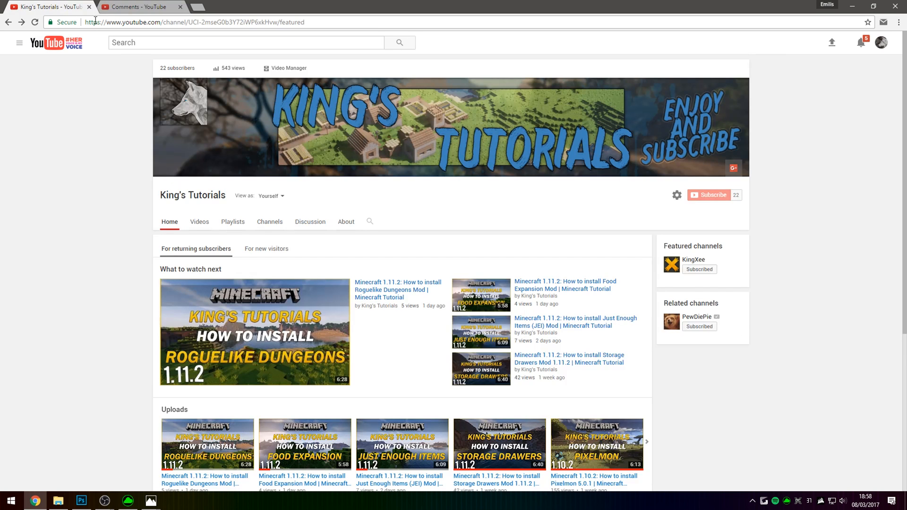
left_click(199, 223)
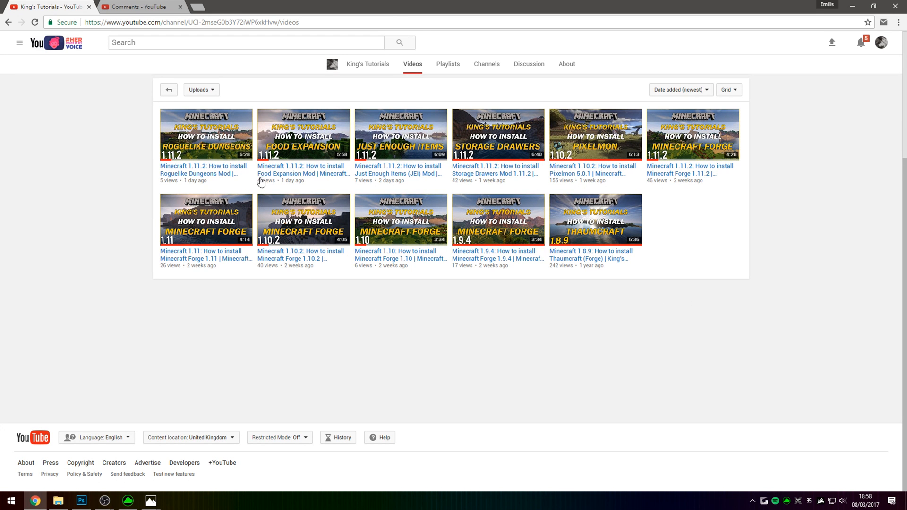
scroll(272, 213, "up", 3)
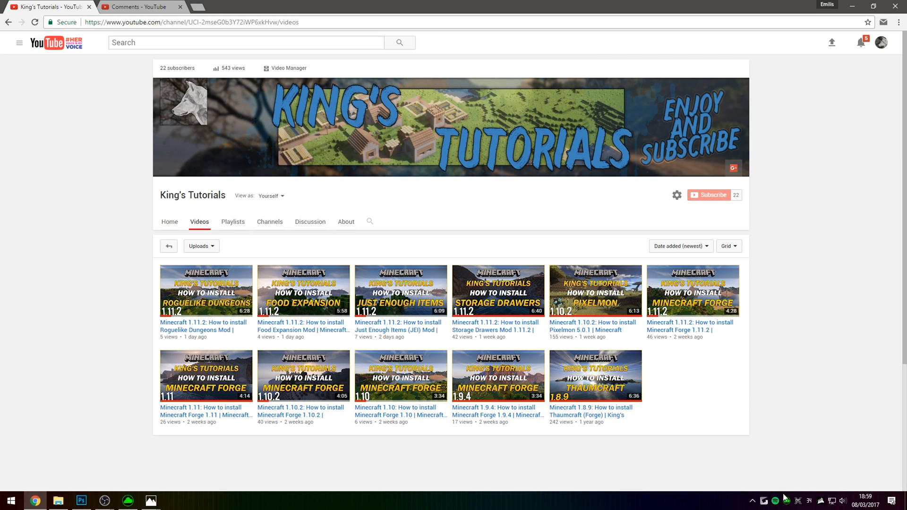
Capture the Roguelike Dungeons video thumbnail, including its duration badge, with Gyazo and copy the captured image.
left_click(765, 504)
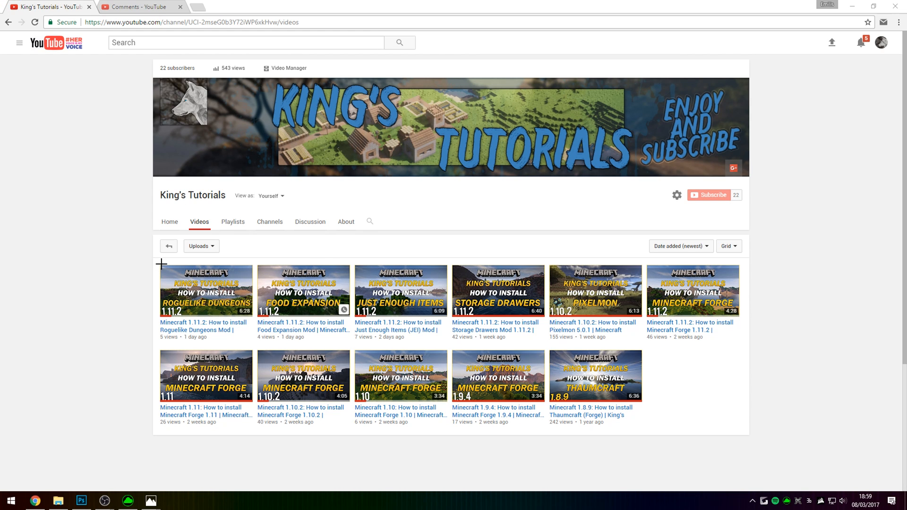
key("Escape")
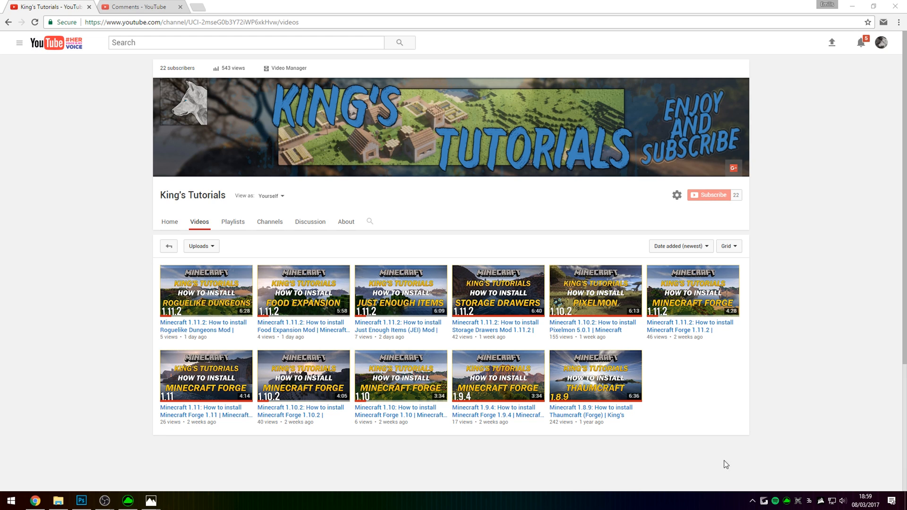
left_click(767, 501)
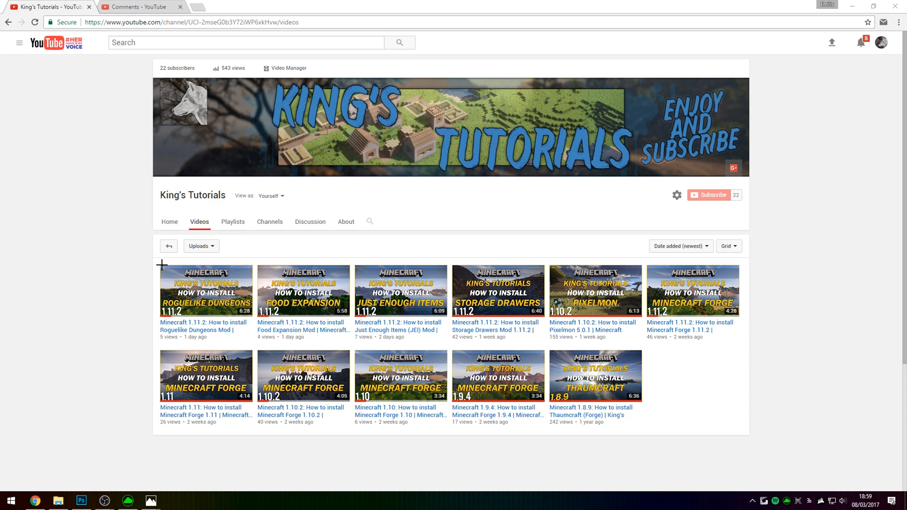
left_click_drag(160, 265, 252, 318)
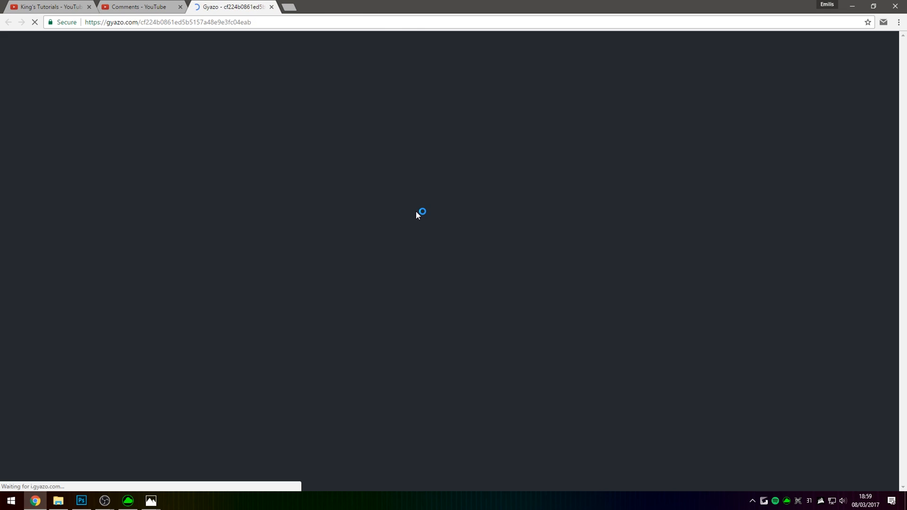
right_click(456, 290)
left_click(477, 318)
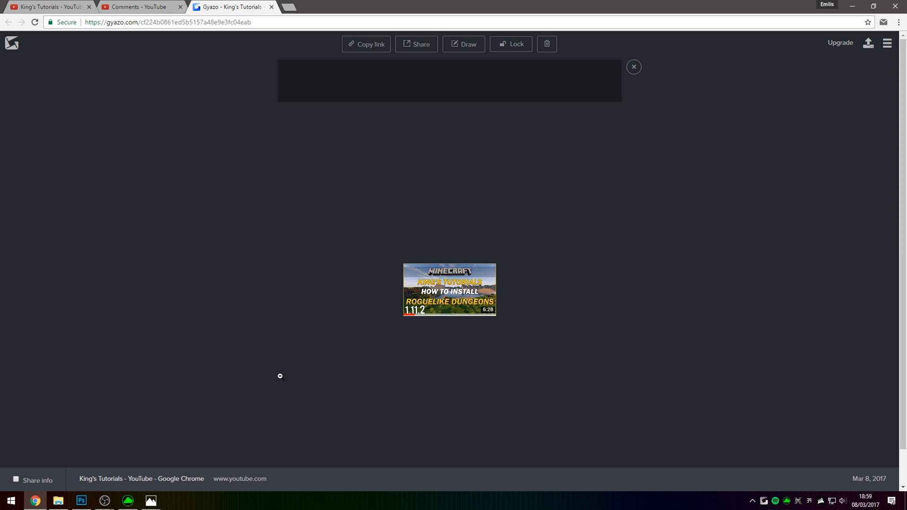
Switch to Photoshop, paste the captured thumbnail as a layer and scale it to about 974% from the canvas's upper-left corner.
left_click(82, 501)
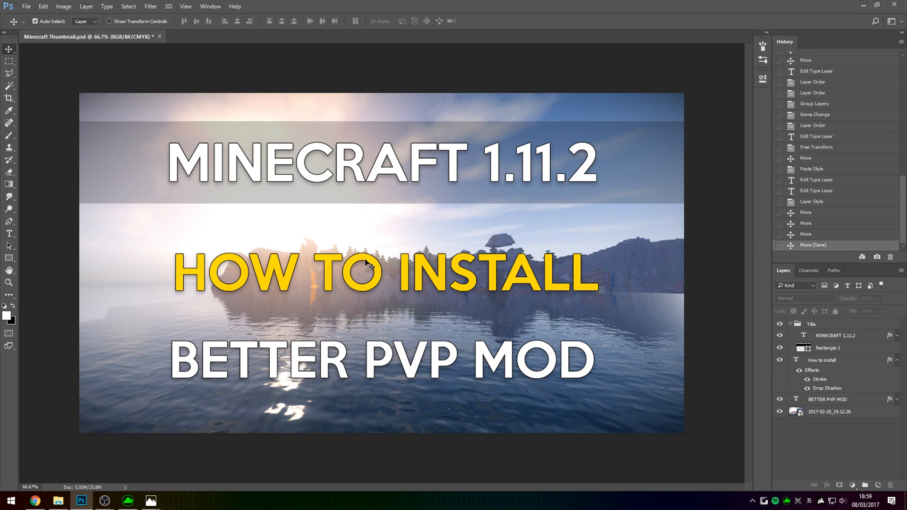
key("ctrl+v")
left_click_drag(366, 262, 224, 236)
key("ctrl+t")
left_click_drag(274, 221, 516, 79)
left_click_drag(331, 214, 205, 230)
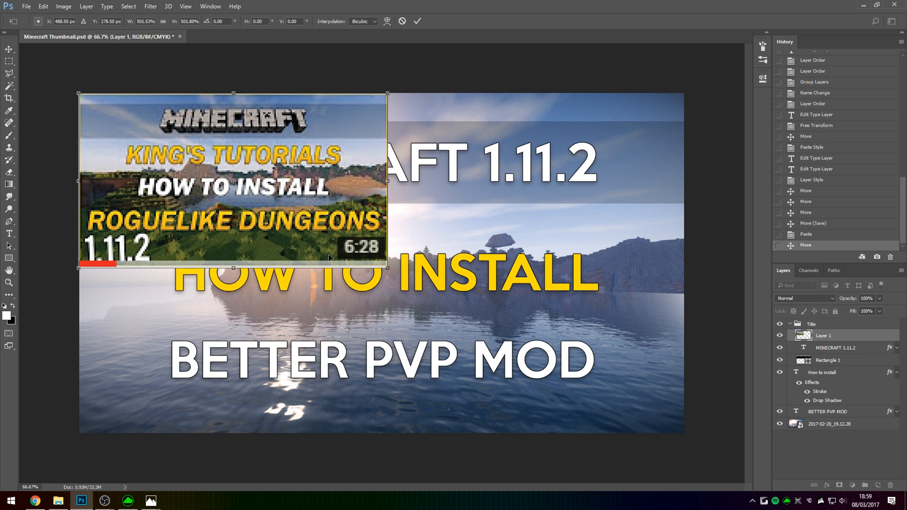
left_click_drag(389, 271, 680, 409)
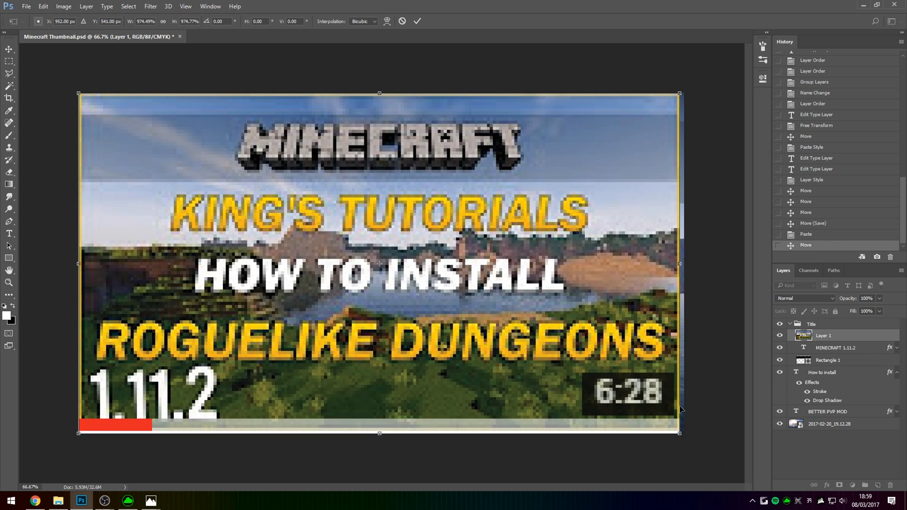
key("Return")
Align the pasted thumbnail with the canvas's right edge, stretch it to the upper-left corner and nudge it a few pixels down.
left_click_drag(655, 367, 659, 368)
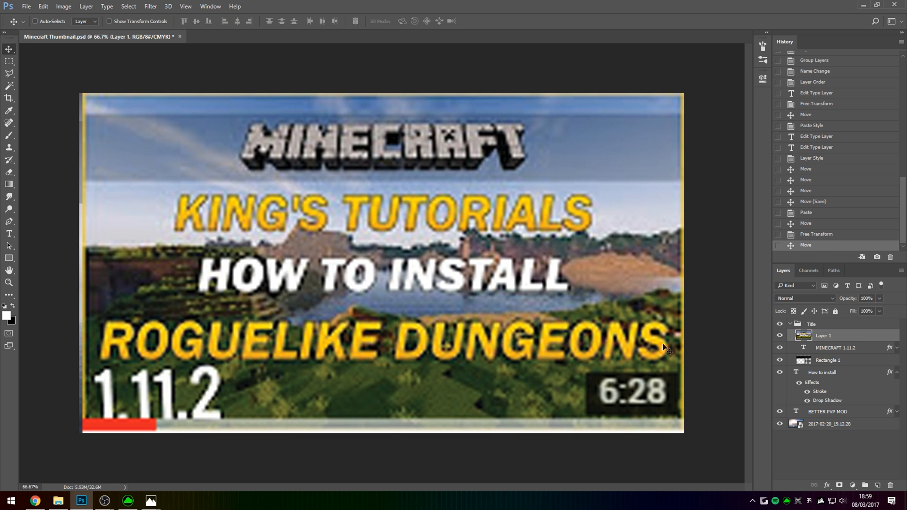
key("ctrl+t")
left_click_drag(83, 93, 80, 91)
key("Return")
key("Down")
key("Down")
key("Down")
key("Down")
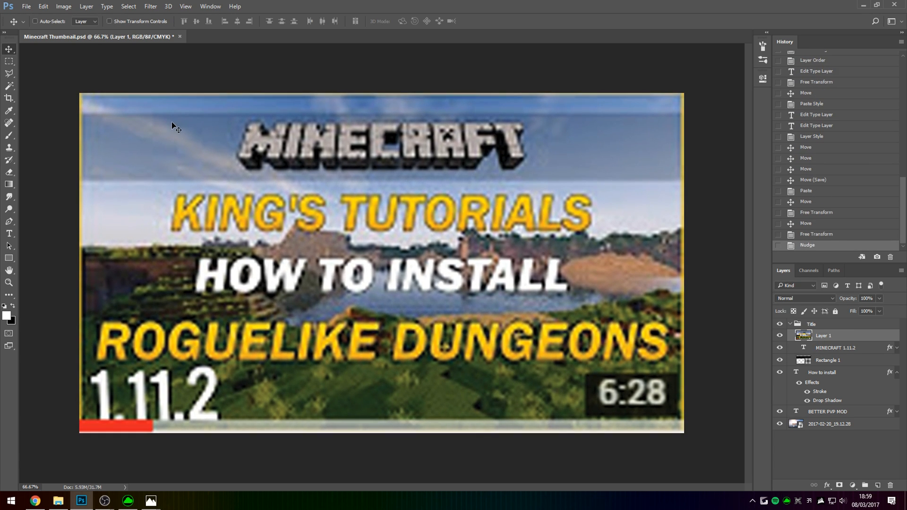
key("Down")
key("Down")
key("Down")
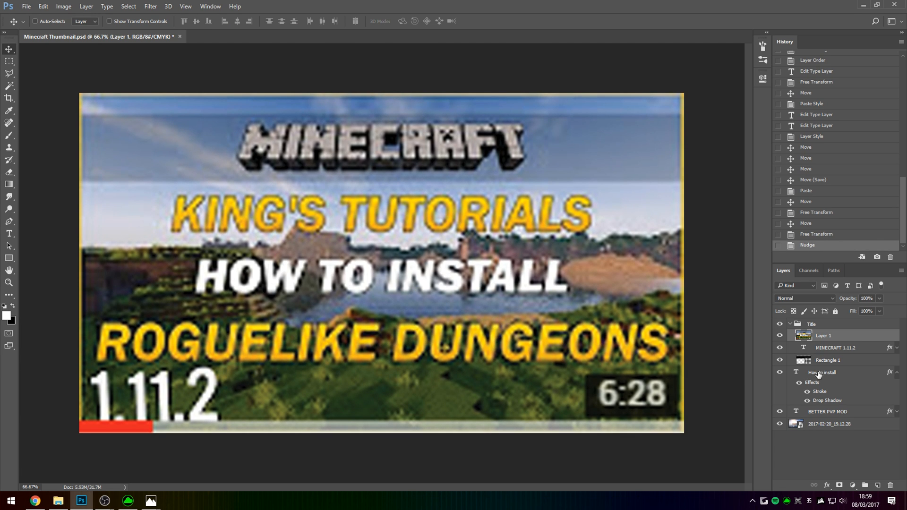
Erase the pasted thumbnail with a 495 px hard eraser, keeping only the 6:28 duration badge area in the lower-right corner.
left_click(9, 135)
left_click(9, 172)
left_click(48, 21)
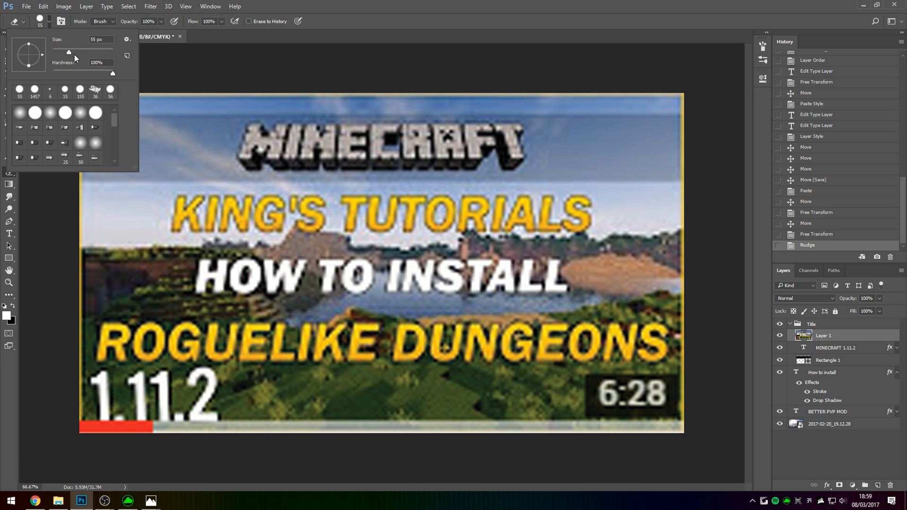
left_click_drag(101, 53, 106, 53)
mouse_move(206, 80)
left_mouse_down()
mouse_move(156, 203)
mouse_move(187, 393)
mouse_move(324, 85)
mouse_move(476, 151)
mouse_move(671, 265)
mouse_move(366, 263)
mouse_move(345, 486)
mouse_move(425, 476)
mouse_move(486, 435)
mouse_move(500, 439)
left_mouse_up()
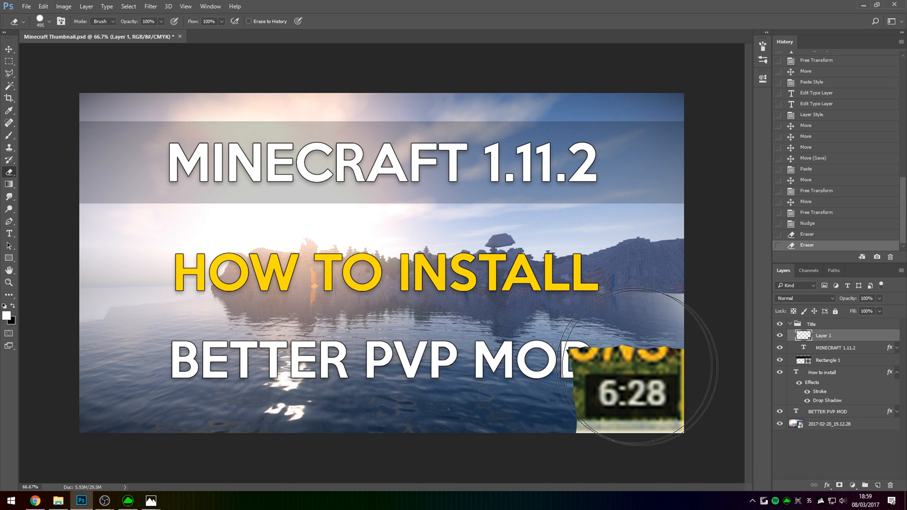
mouse_move(618, 294)
left_mouse_down()
mouse_move(596, 295)
mouse_move(725, 295)
left_mouse_up()
mouse_move(496, 410)
left_mouse_down()
mouse_move(503, 382)
mouse_move(483, 417)
mouse_move(501, 302)
left_mouse_up()
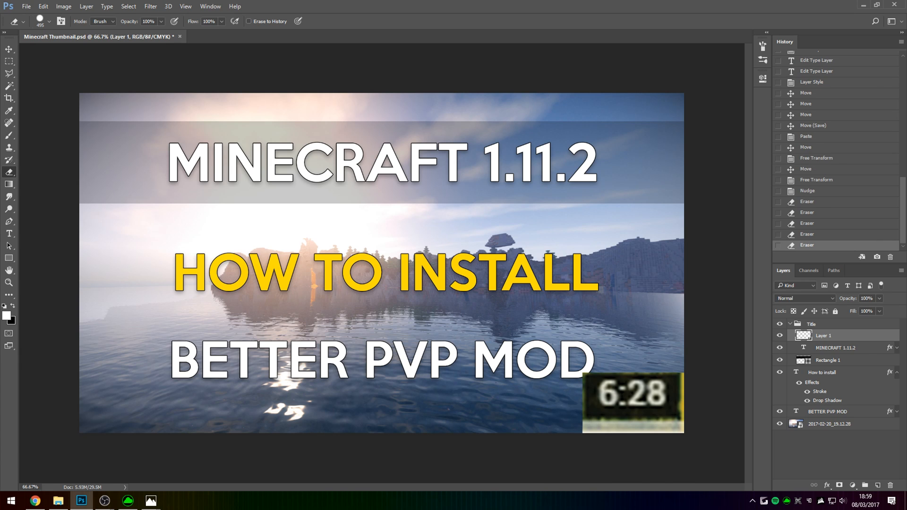
Erase the leftover strips below and beside the 6:28 duration badge with a 117 px eraser.
left_click(41, 21)
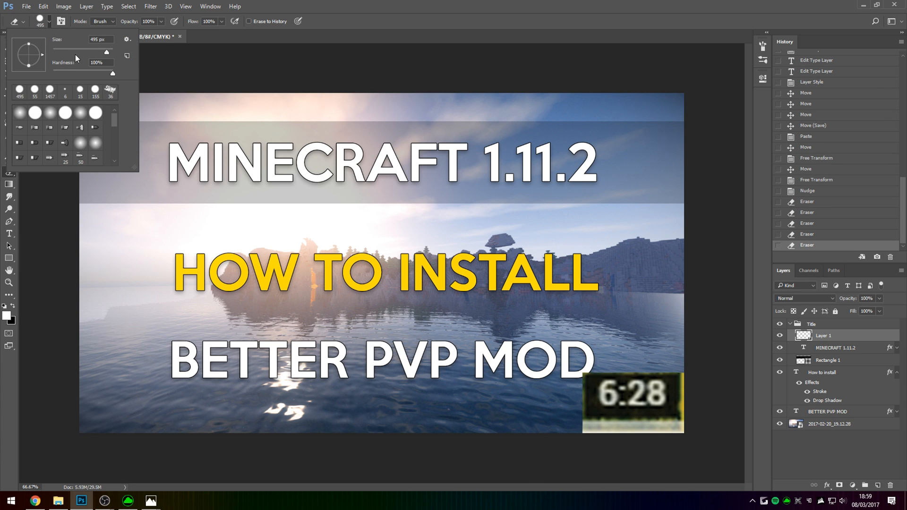
mouse_move(590, 441)
left_mouse_down()
mouse_move(515, 423)
mouse_move(738, 445)
left_mouse_up()
left_click_drag(697, 419, 670, 273)
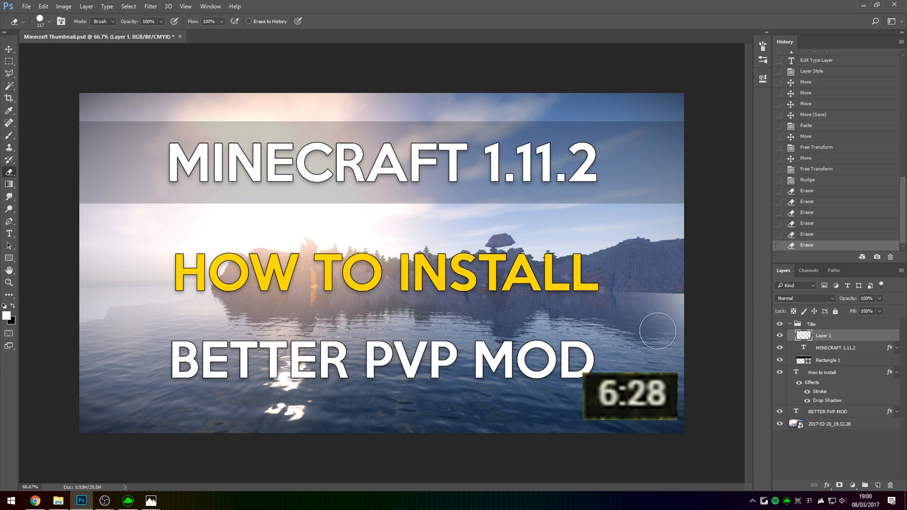
Switch to Chrome and search YouTube for "minecraft" from the Comments page.
left_click(8, 50)
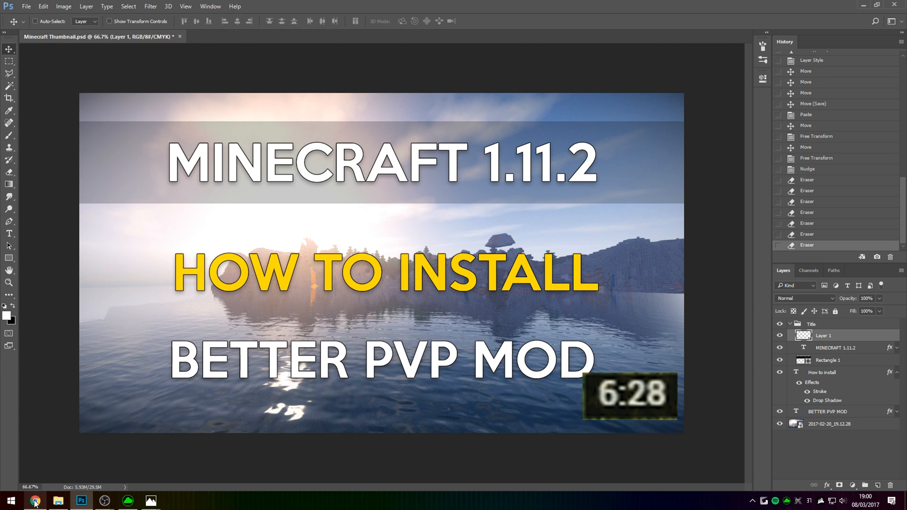
left_click(35, 501)
left_click(163, 5)
left_click(170, 43)
type("minecraft")
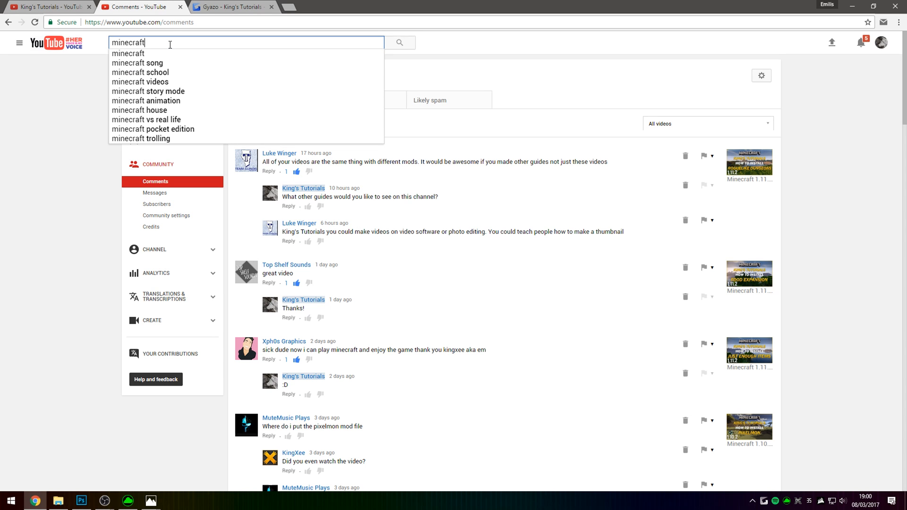
key("Return")
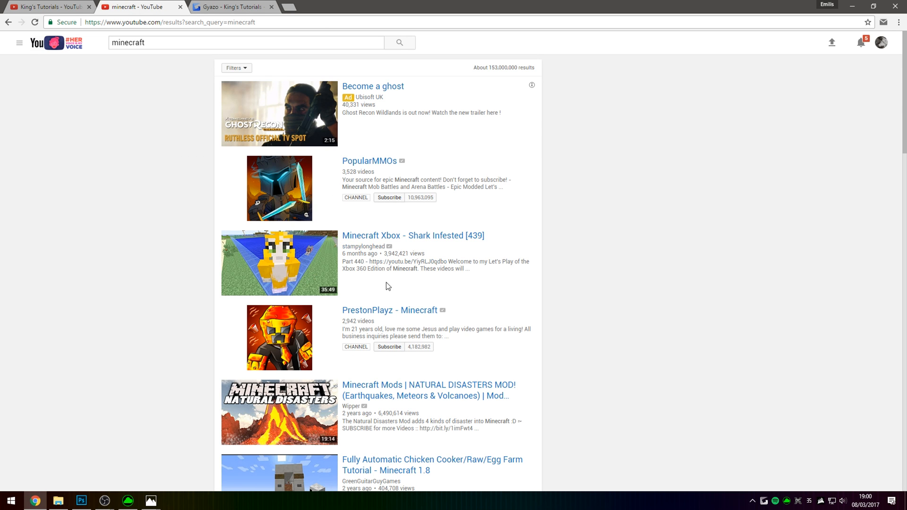
Examine how the duration badges cover the video thumbnails on the first and third pages of the search results.
scroll(388, 286, "down", 7)
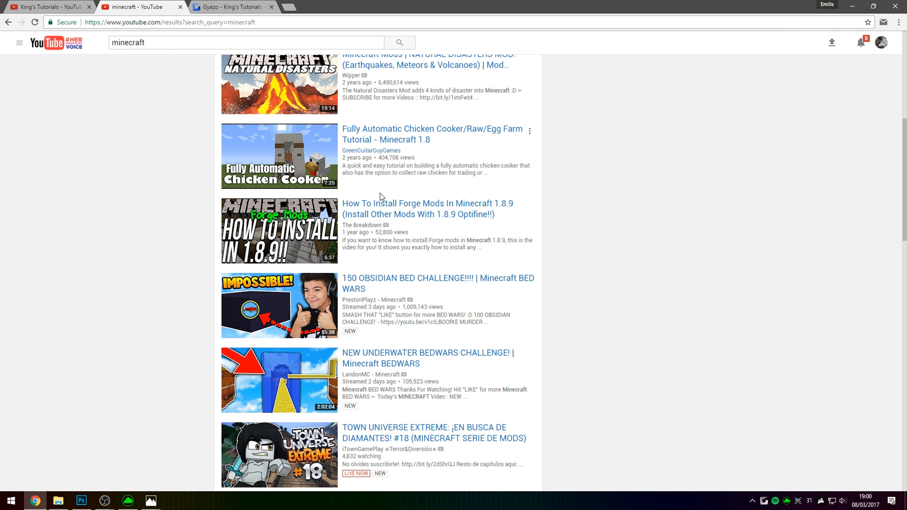
scroll(330, 189, "down", 2)
scroll(344, 212, "up", 2)
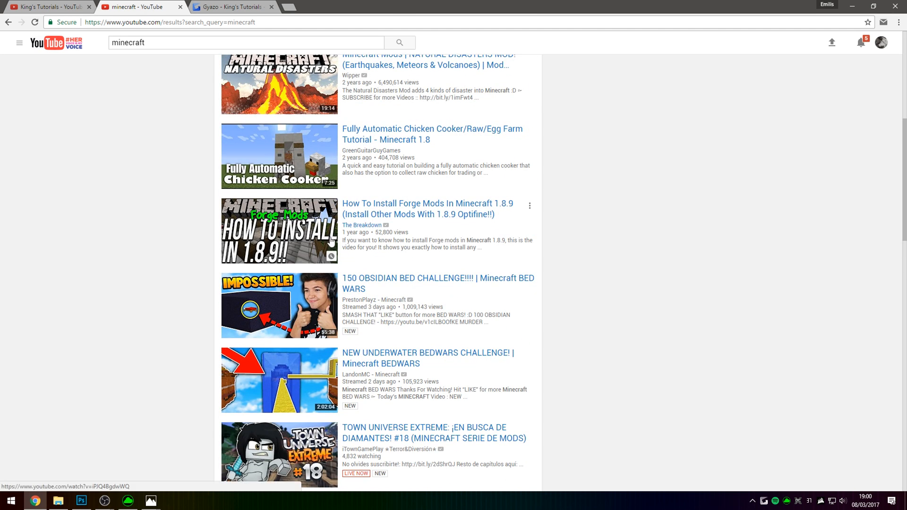
scroll(369, 253, "down", 7)
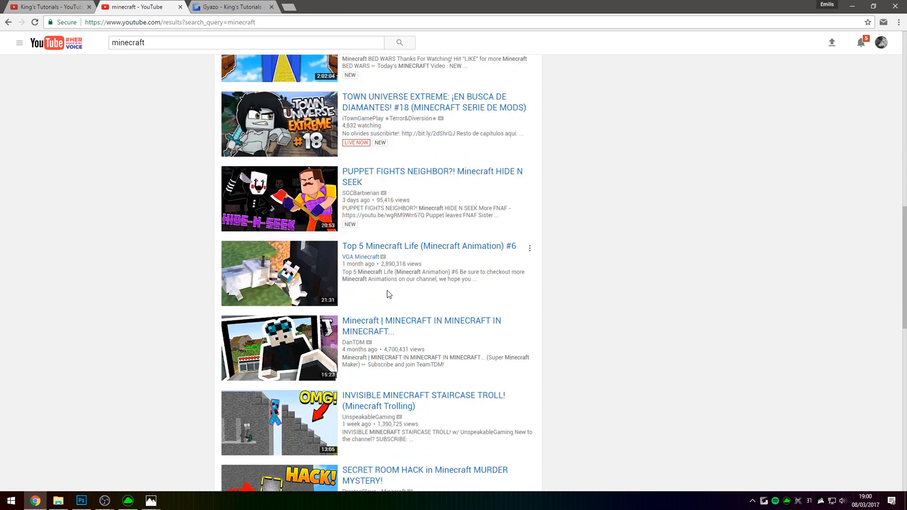
scroll(392, 291, "down", 3)
scroll(396, 303, "down", 4)
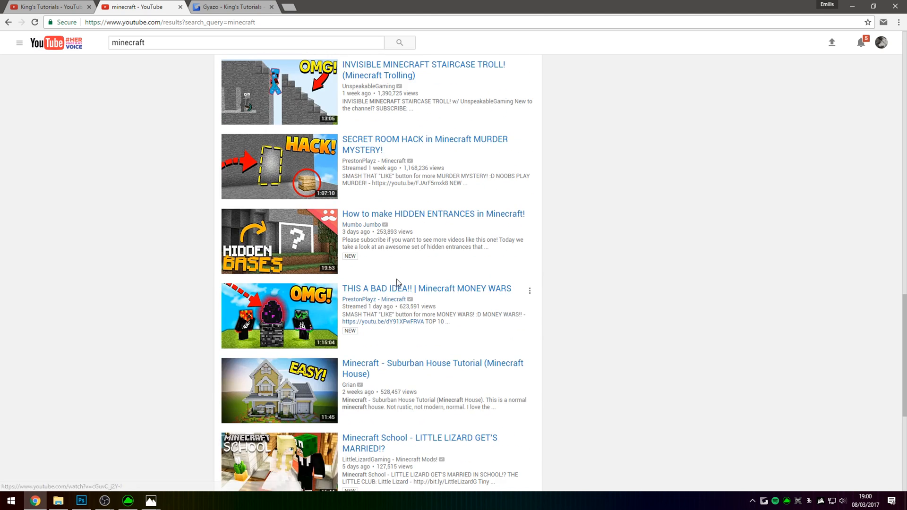
scroll(387, 279, "down", 6)
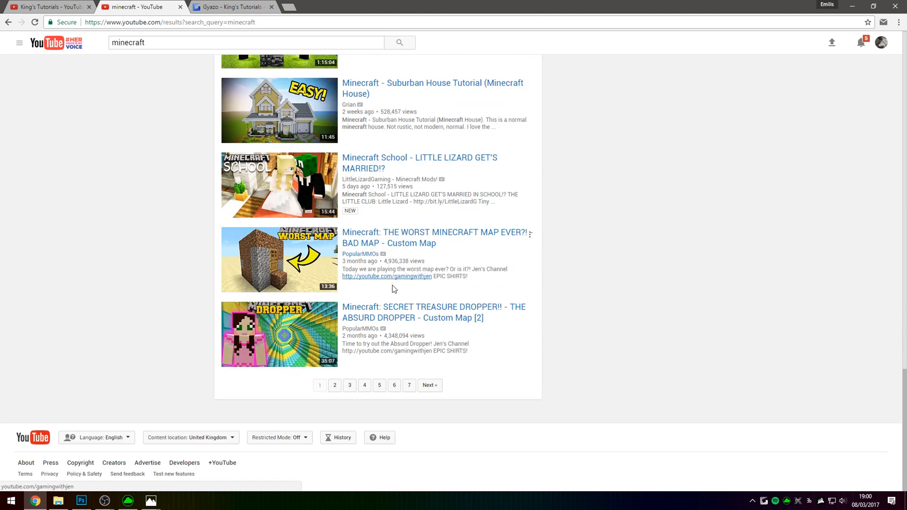
left_click(350, 385)
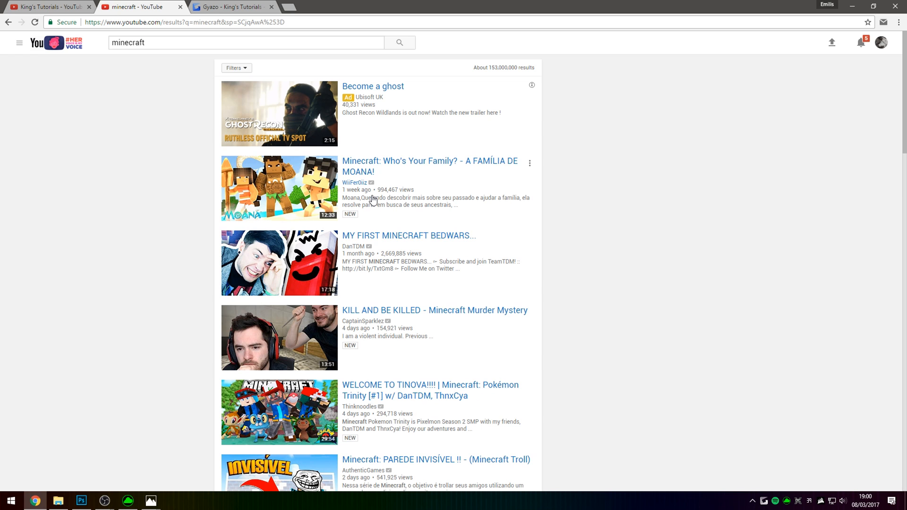
scroll(373, 200, "down", 3)
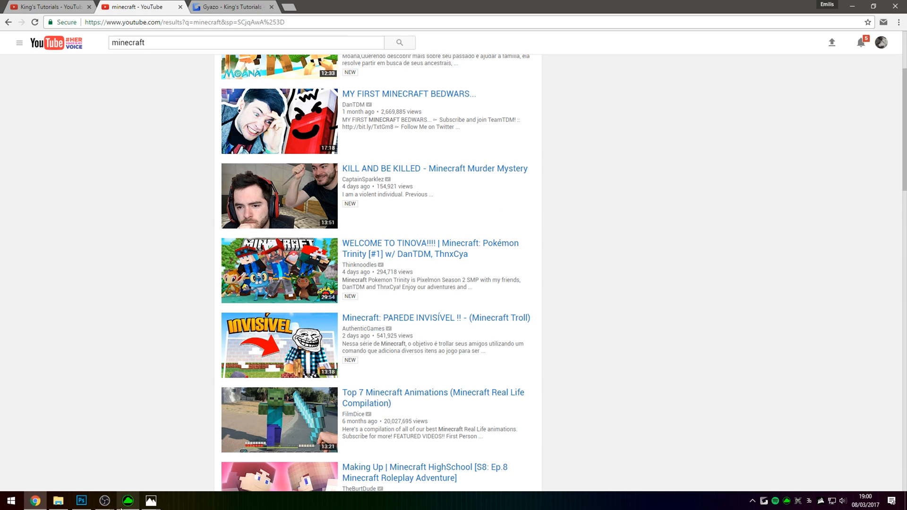
Switch to Photoshop and draw a rectangle shape of about 299 × 153 px exactly over the pasted 6:28 badge.
left_click(82, 501)
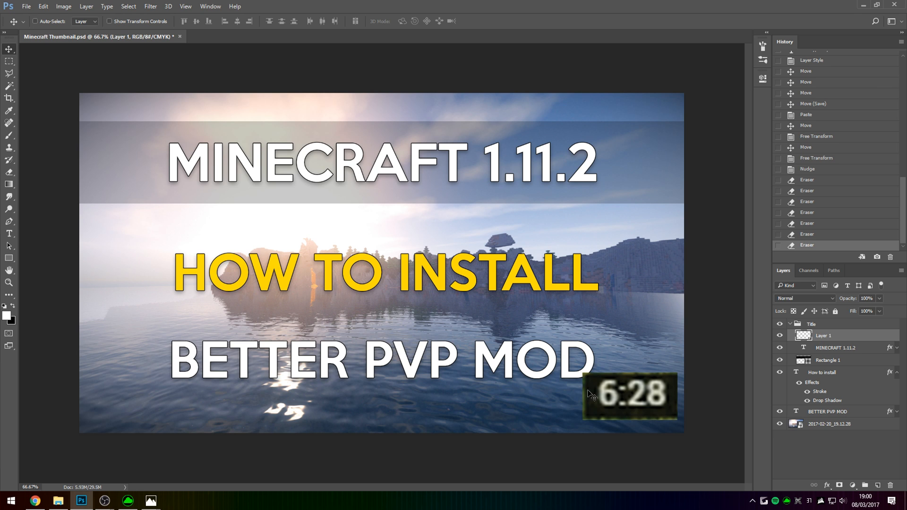
left_click(8, 258)
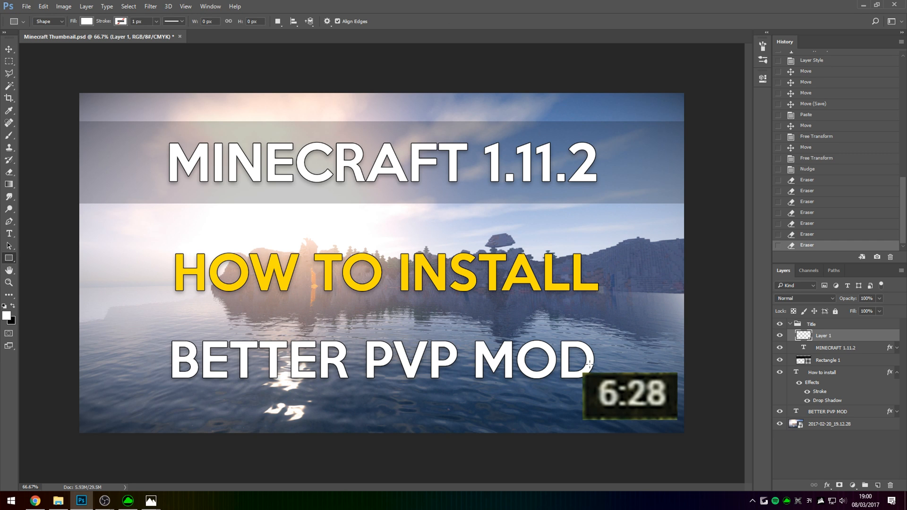
left_click_drag(582, 372, 678, 420)
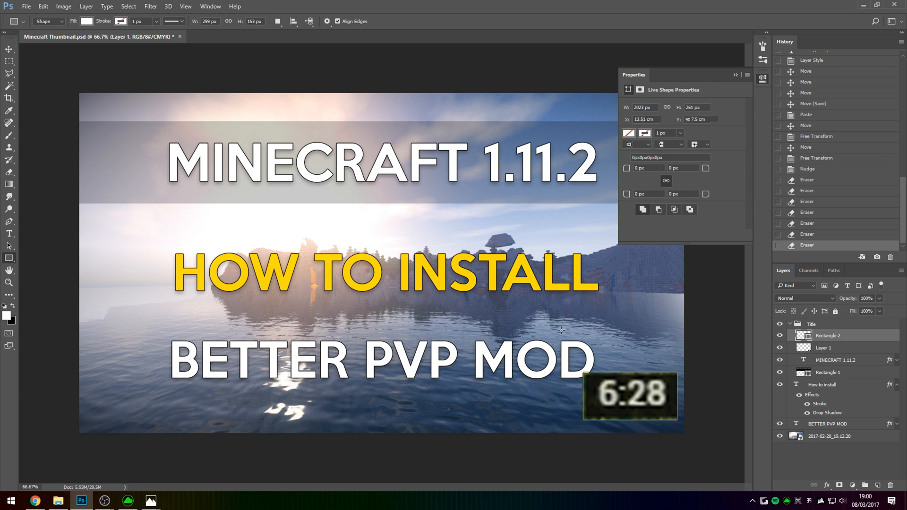
left_click(735, 75)
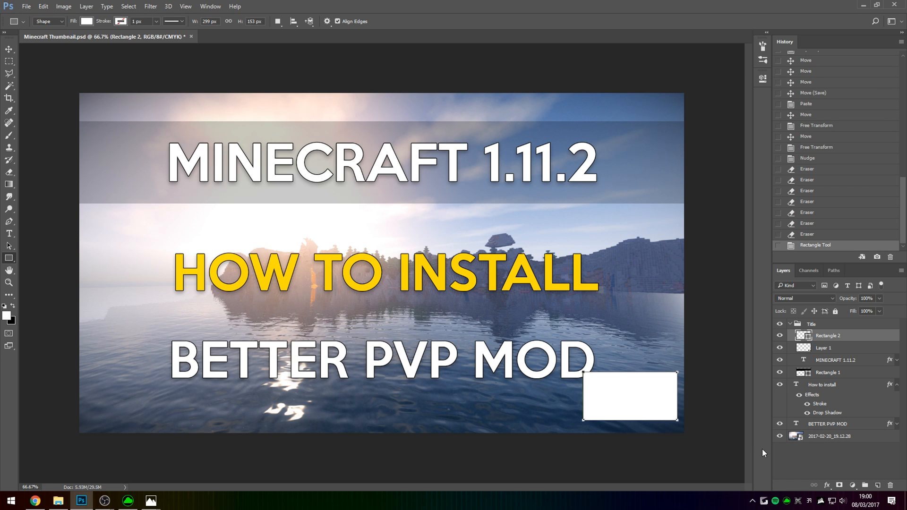
left_click(827, 485)
left_click(836, 482)
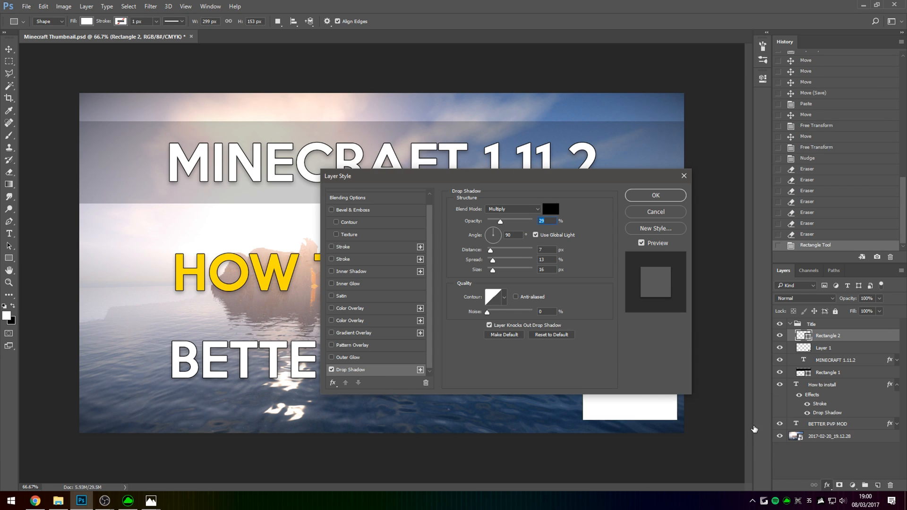
left_click(655, 212)
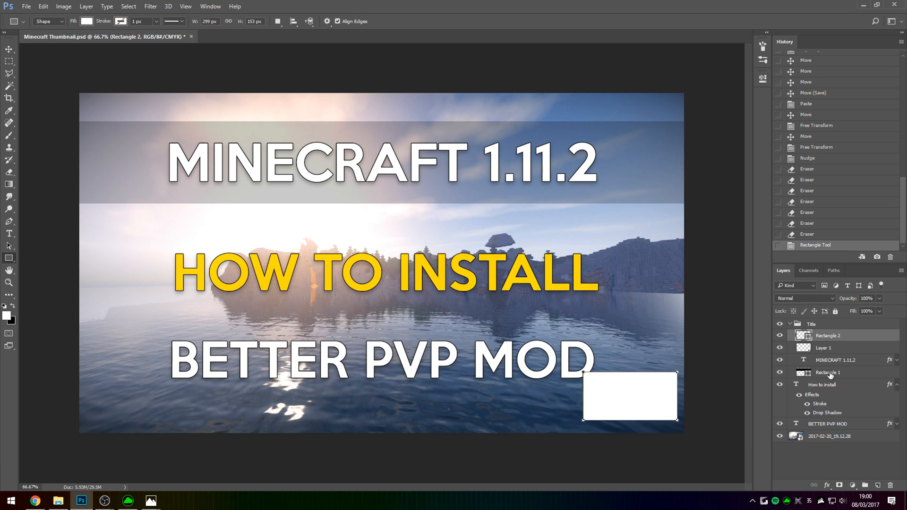
Change the badge rectangle's fill color to black and hide the pasted badge layer beneath it.
double_click(805, 339)
left_click_drag(672, 269, 673, 298)
left_click(838, 167)
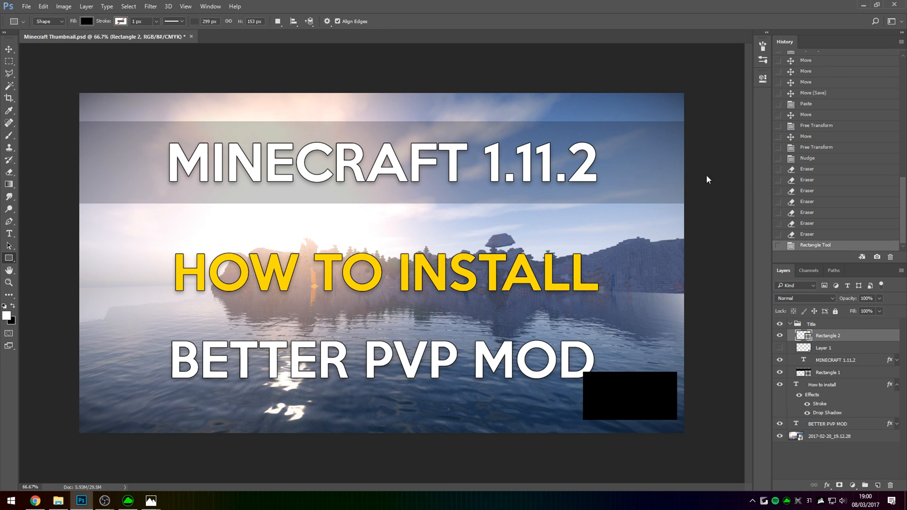
Add a text layer reading "00:00:00" and color the text white.
key("t")
left_click(135, 270)
type("00:00:00")
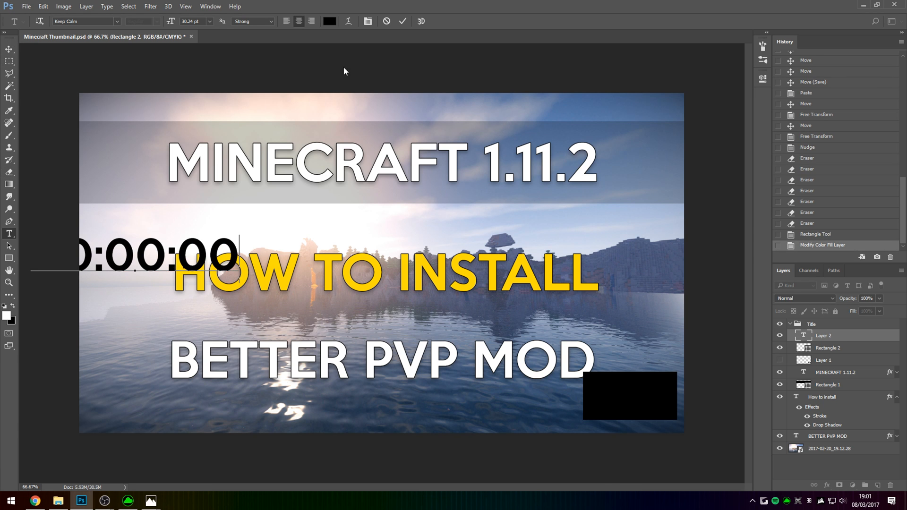
key("ctrl+a")
left_click(329, 21)
left_click(624, 171)
left_click(810, 159)
Move the 00:00:00 text onto the black rectangle, scale it down to fit inside and center it there.
left_click(9, 50)
left_click_drag(204, 193, 651, 310)
key("ctrl+t")
left_click_drag(475, 353, 585, 377)
key("Return")
key("ctrl+t")
left_click_drag(691, 378, 651, 398)
key("Return")
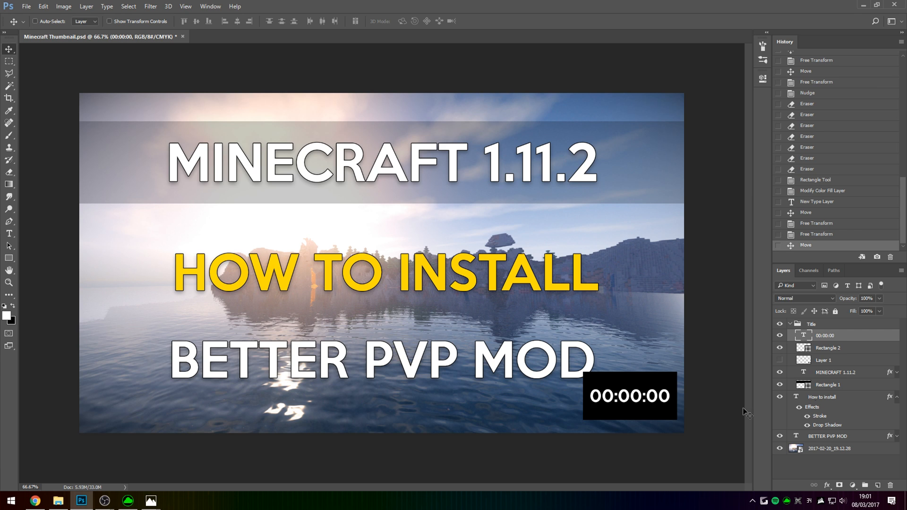
Delete the hidden layer holding the pasted 6:28 badge, keeping the black rectangle and the 00:00:00 text.
left_click(827, 349)
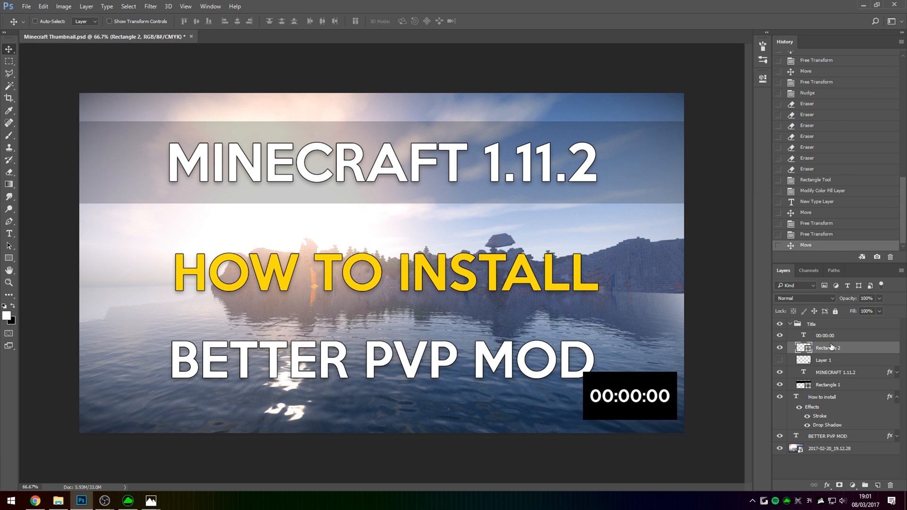
left_click(834, 360)
key("Delete")
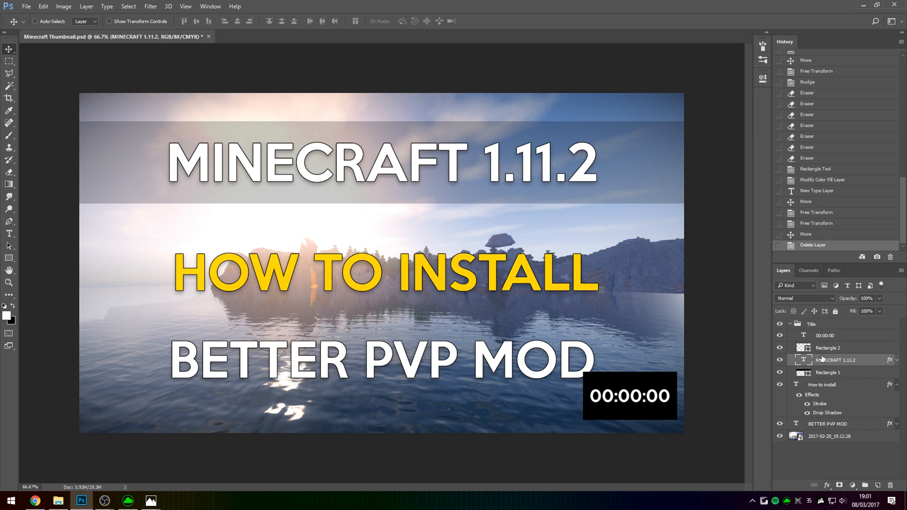
key("ctrl+z")
left_click_drag(567, 312, 629, 317)
key("Delete")
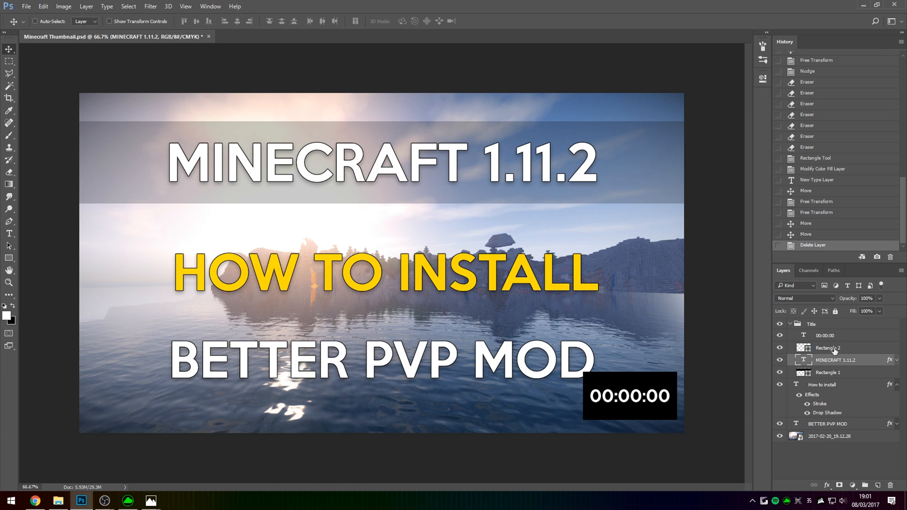
Group the black rectangle with the 00:00:00 text and move the group above the Title group.
left_click(833, 348)
left_click(826, 336, "shift")
key("ctrl+g")
left_click_drag(823, 339, 813, 323)
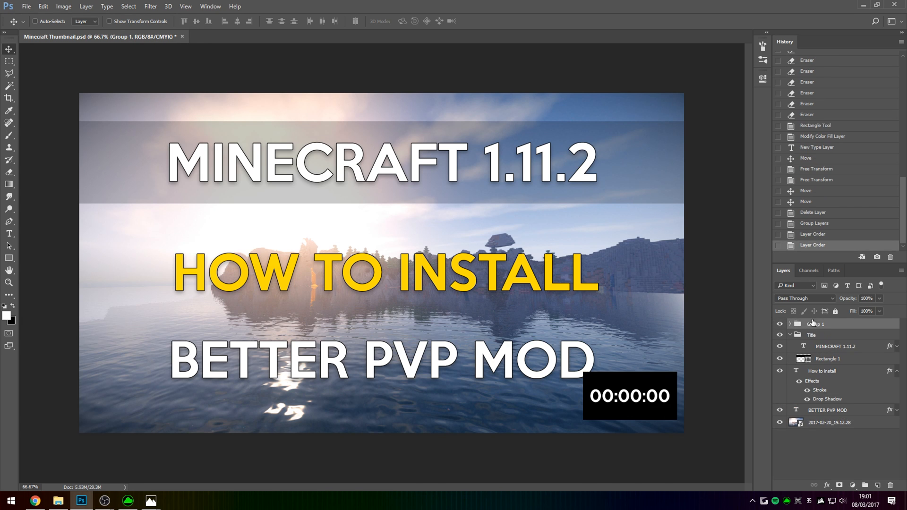
Rename the new group "Time" and collapse the Title group and the How to install layer's effects.
left_click(792, 334)
left_click(833, 324)
type("Time")
key("Return")
left_click(863, 405)
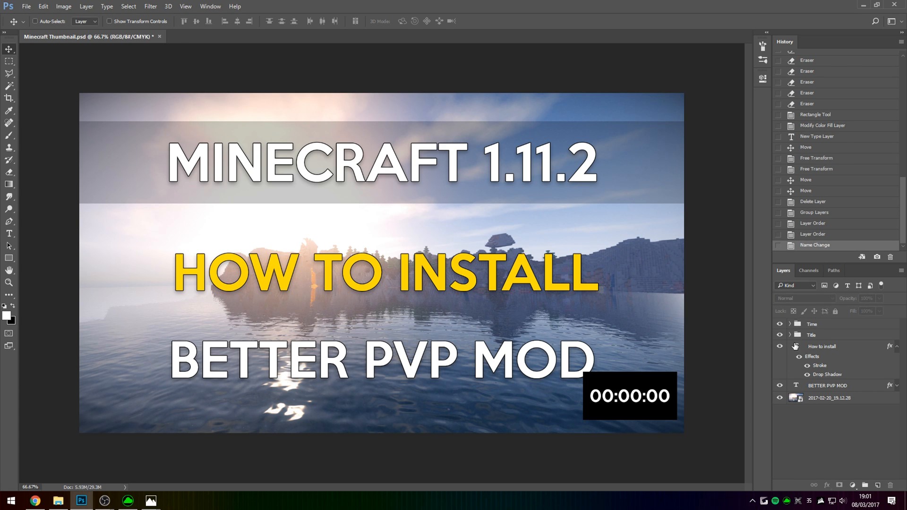
left_click(898, 349)
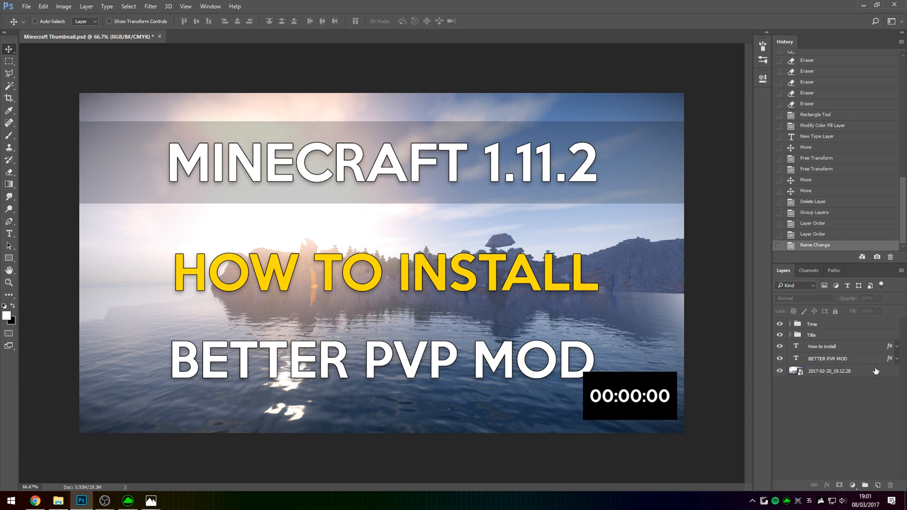
Nudge the BETTER PVP MOD text upward until it clears the black duration rectangle.
left_click(850, 359)
key("Up")
key("Up")
key("Up")
key("Up")
key("Up")
key("Up")
key("Up")
key("Up")
key("Up")
key("Up")
key("Up")
key("Up")
key("Up")
key("Up")
key("Up")
key("Up")
key("Up")
key("Up")
key("Up")
key("Up")
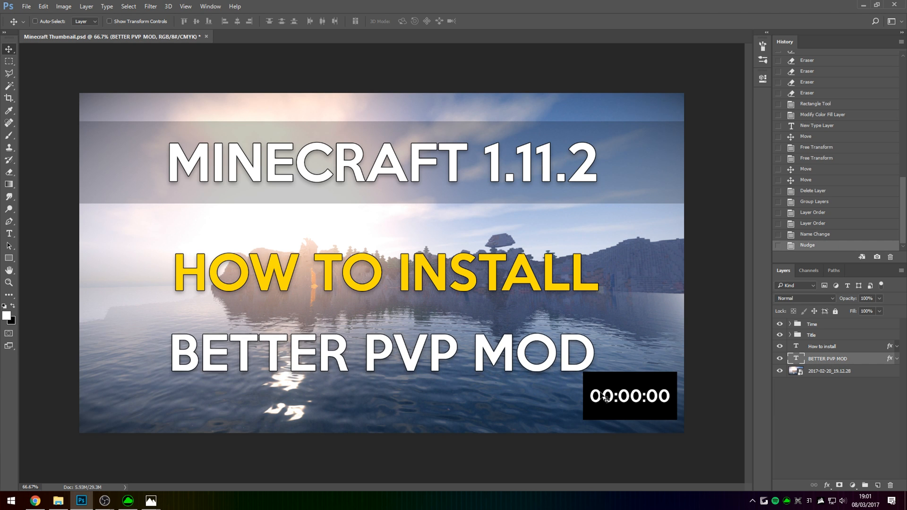
Nudge the How to install text up about 10 px to even out the spacing between the text lines.
left_click(825, 350)
key("Up")
key("Up")
key("Up")
key("Up")
key("Up")
key("Up")
key("Up")
key("Up")
key("Up")
key("Up")
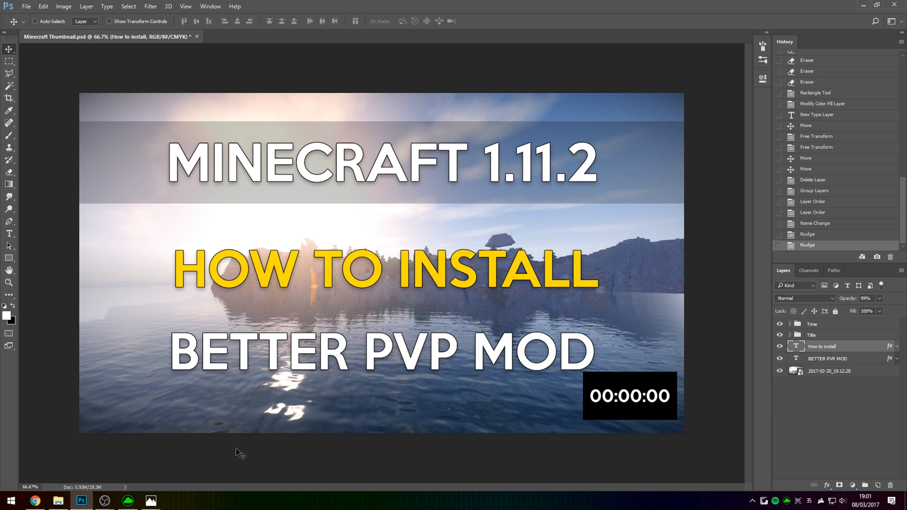
Check the YouTube result thumbnails in Chrome again, and save Minecraft Thumbnail.psd back in Photoshop.
left_click(35, 501)
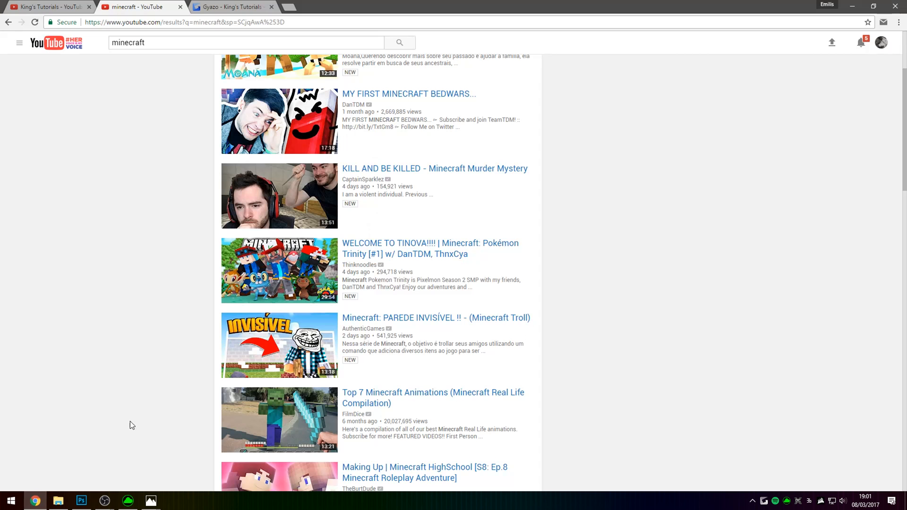
scroll(264, 255, "up", 3)
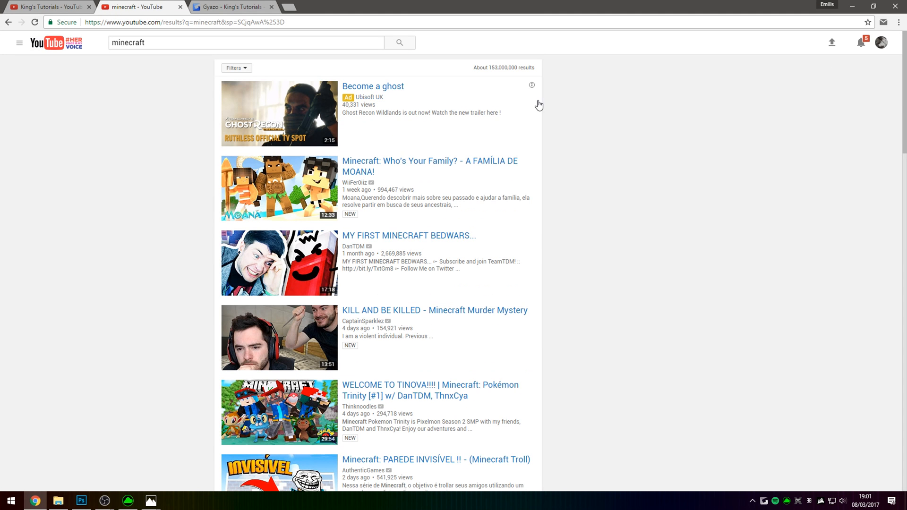
left_click(81, 501)
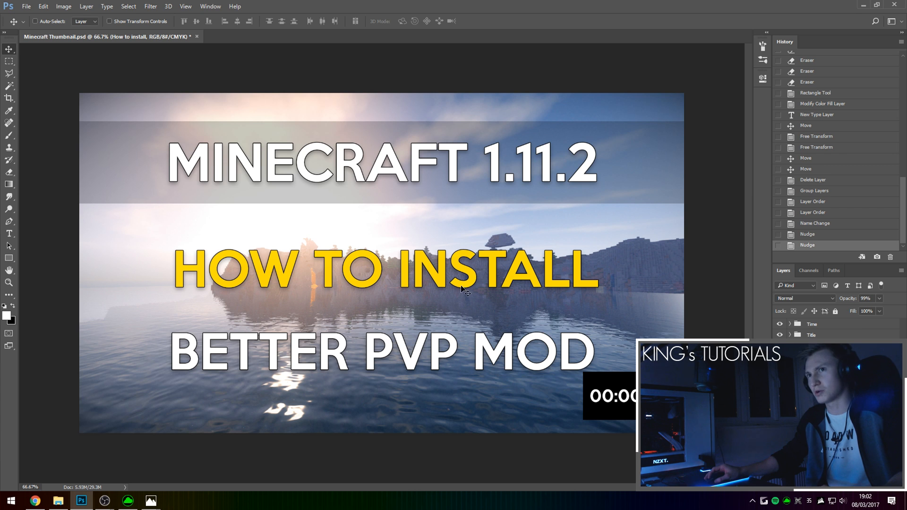
key("ctrl+s")
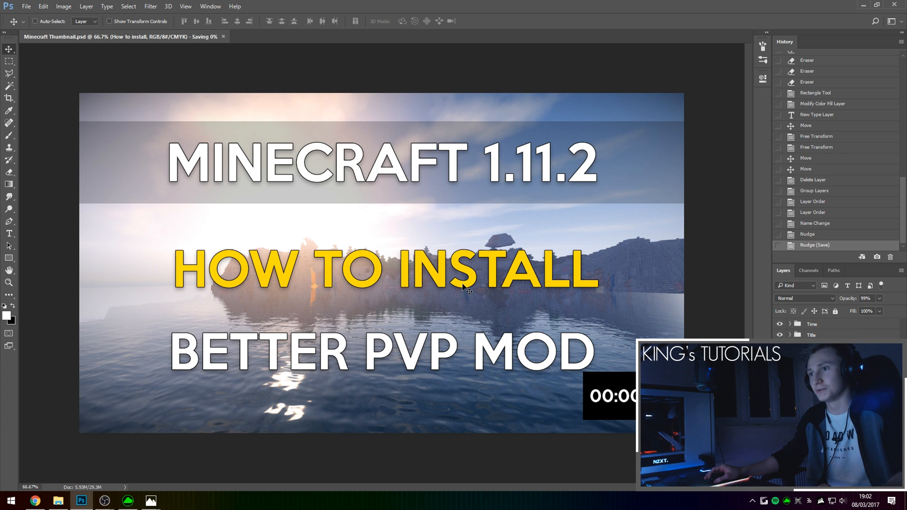